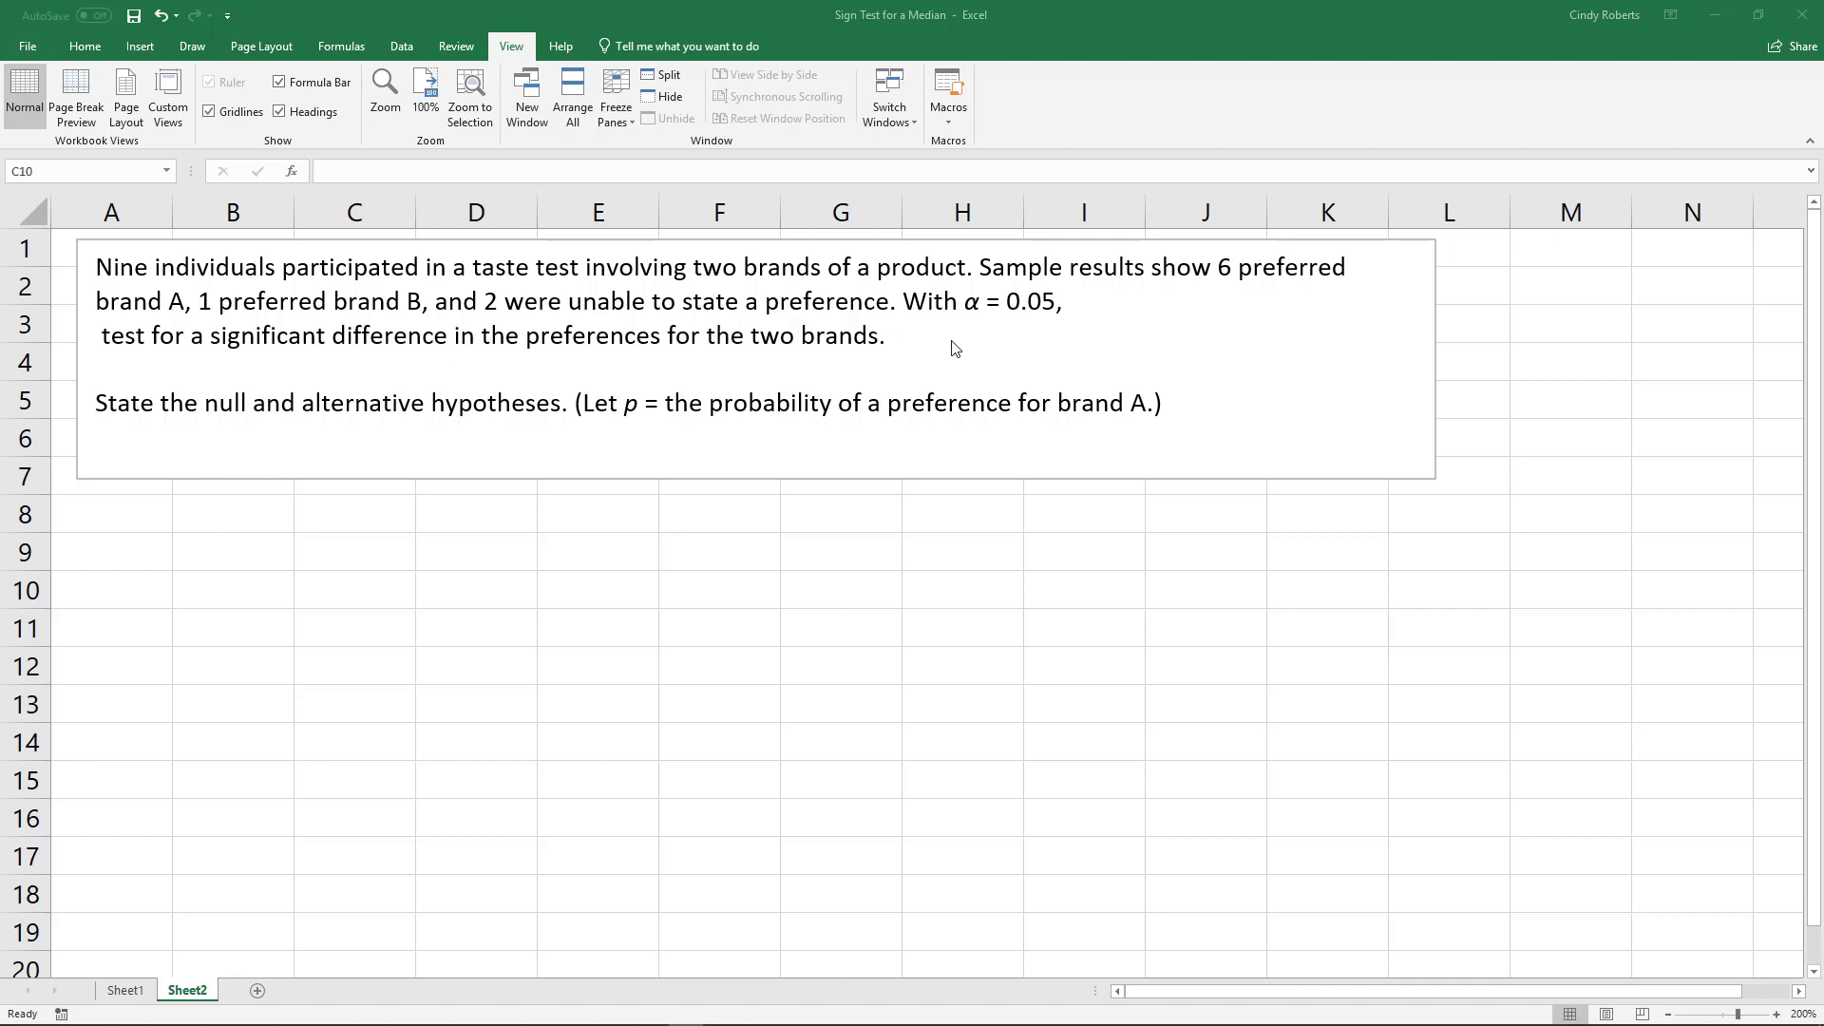
# Step: Remove the line break after "α = 0.05," and drag the problem text box slightly shorter
pyautogui.click(1097, 306)
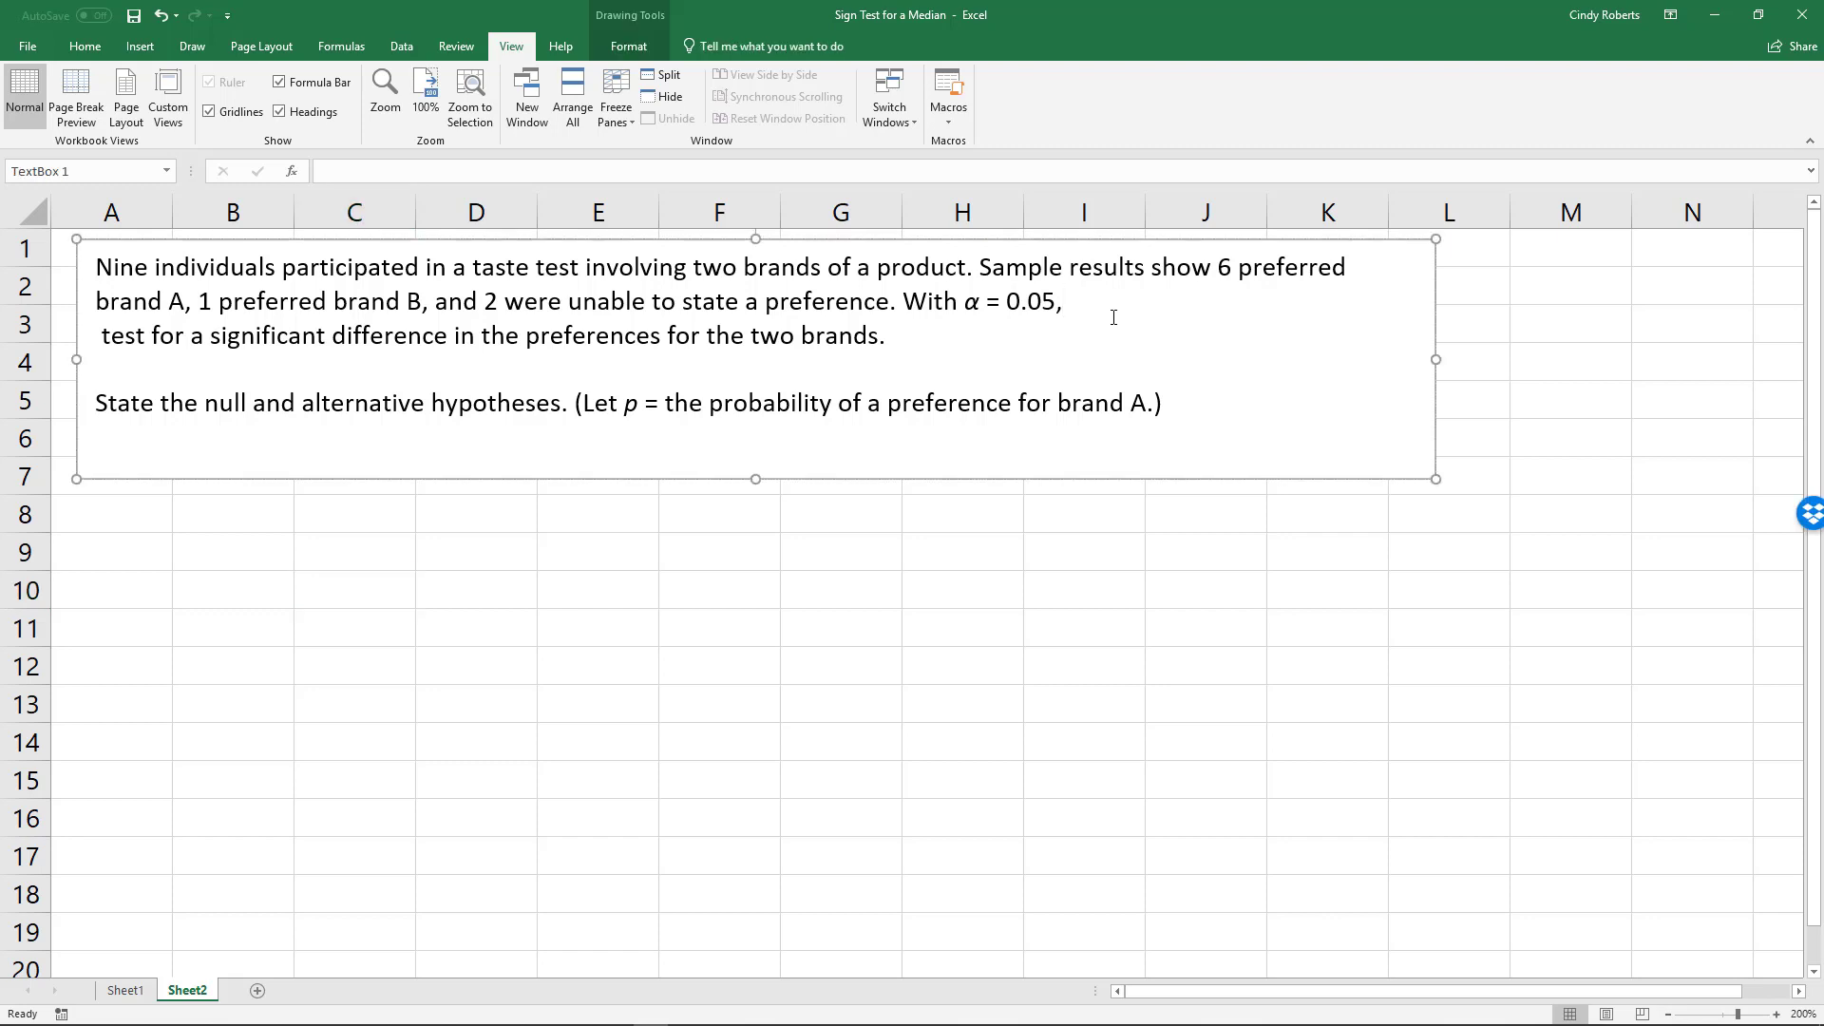
pyautogui.press('Delete')
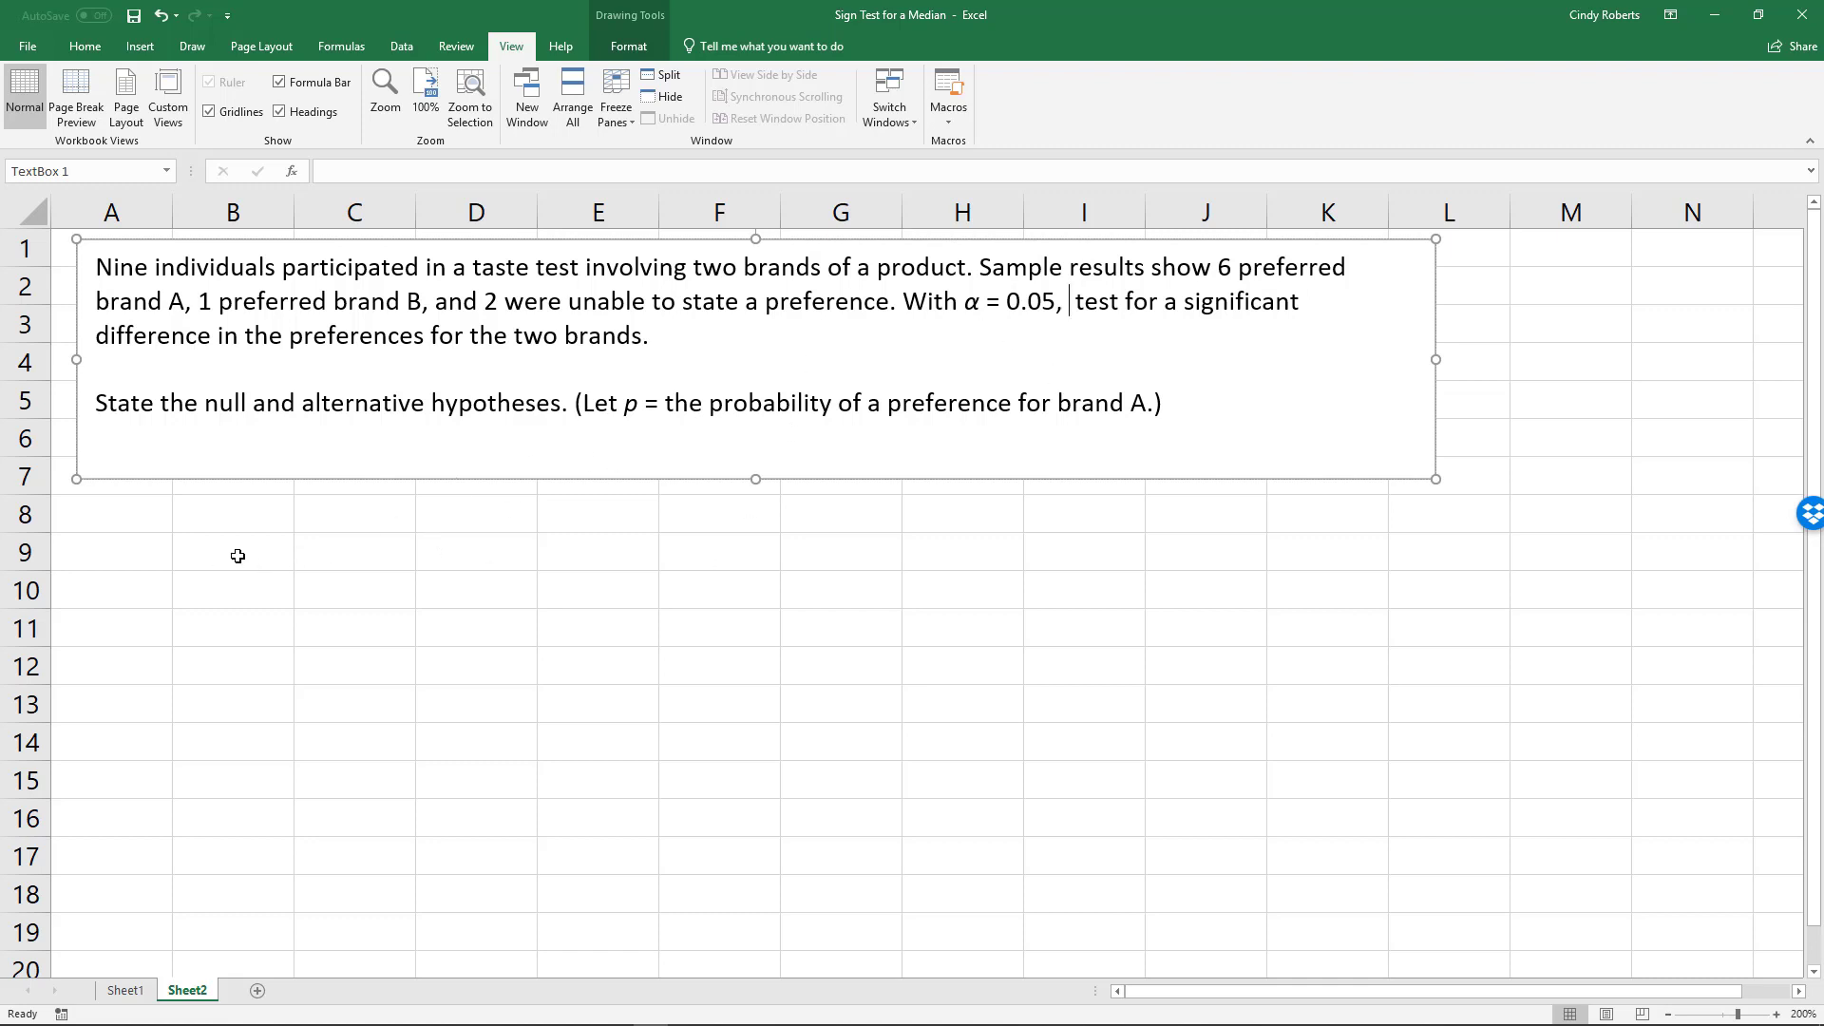
pyautogui.moveTo(755, 483); pyautogui.dragTo(754, 466)
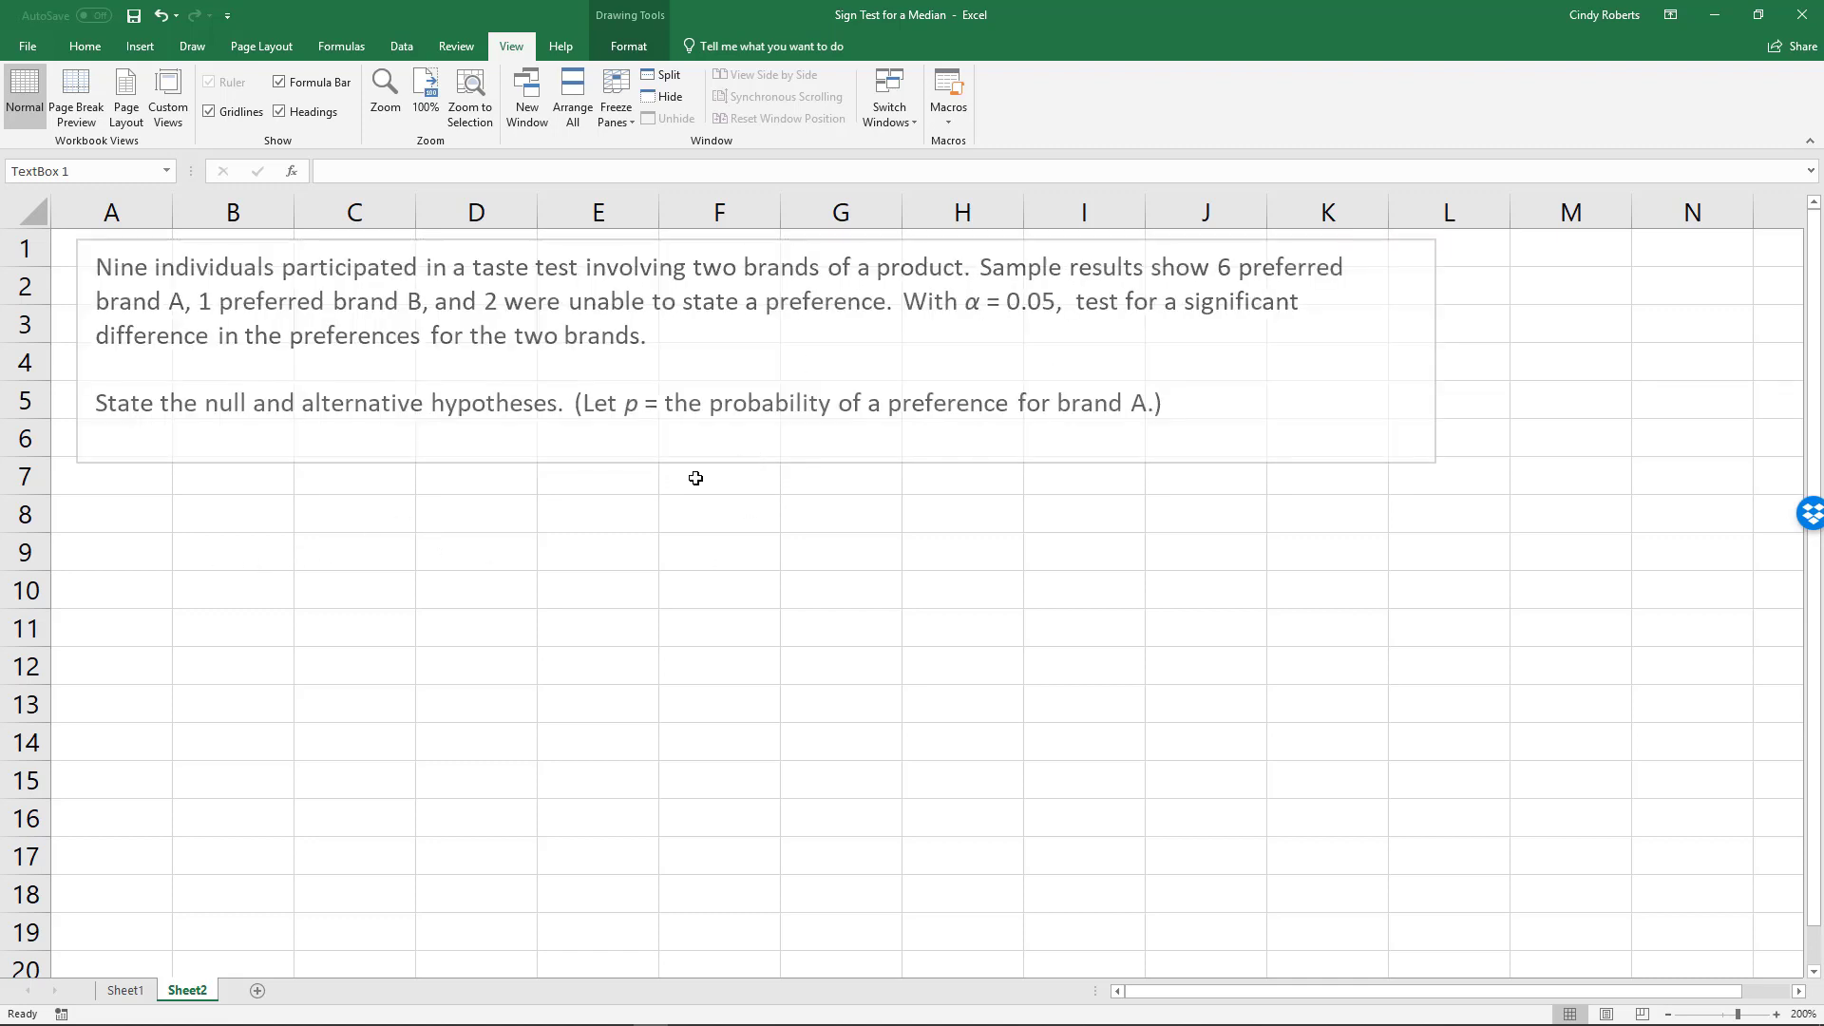
pyautogui.click(131, 502)
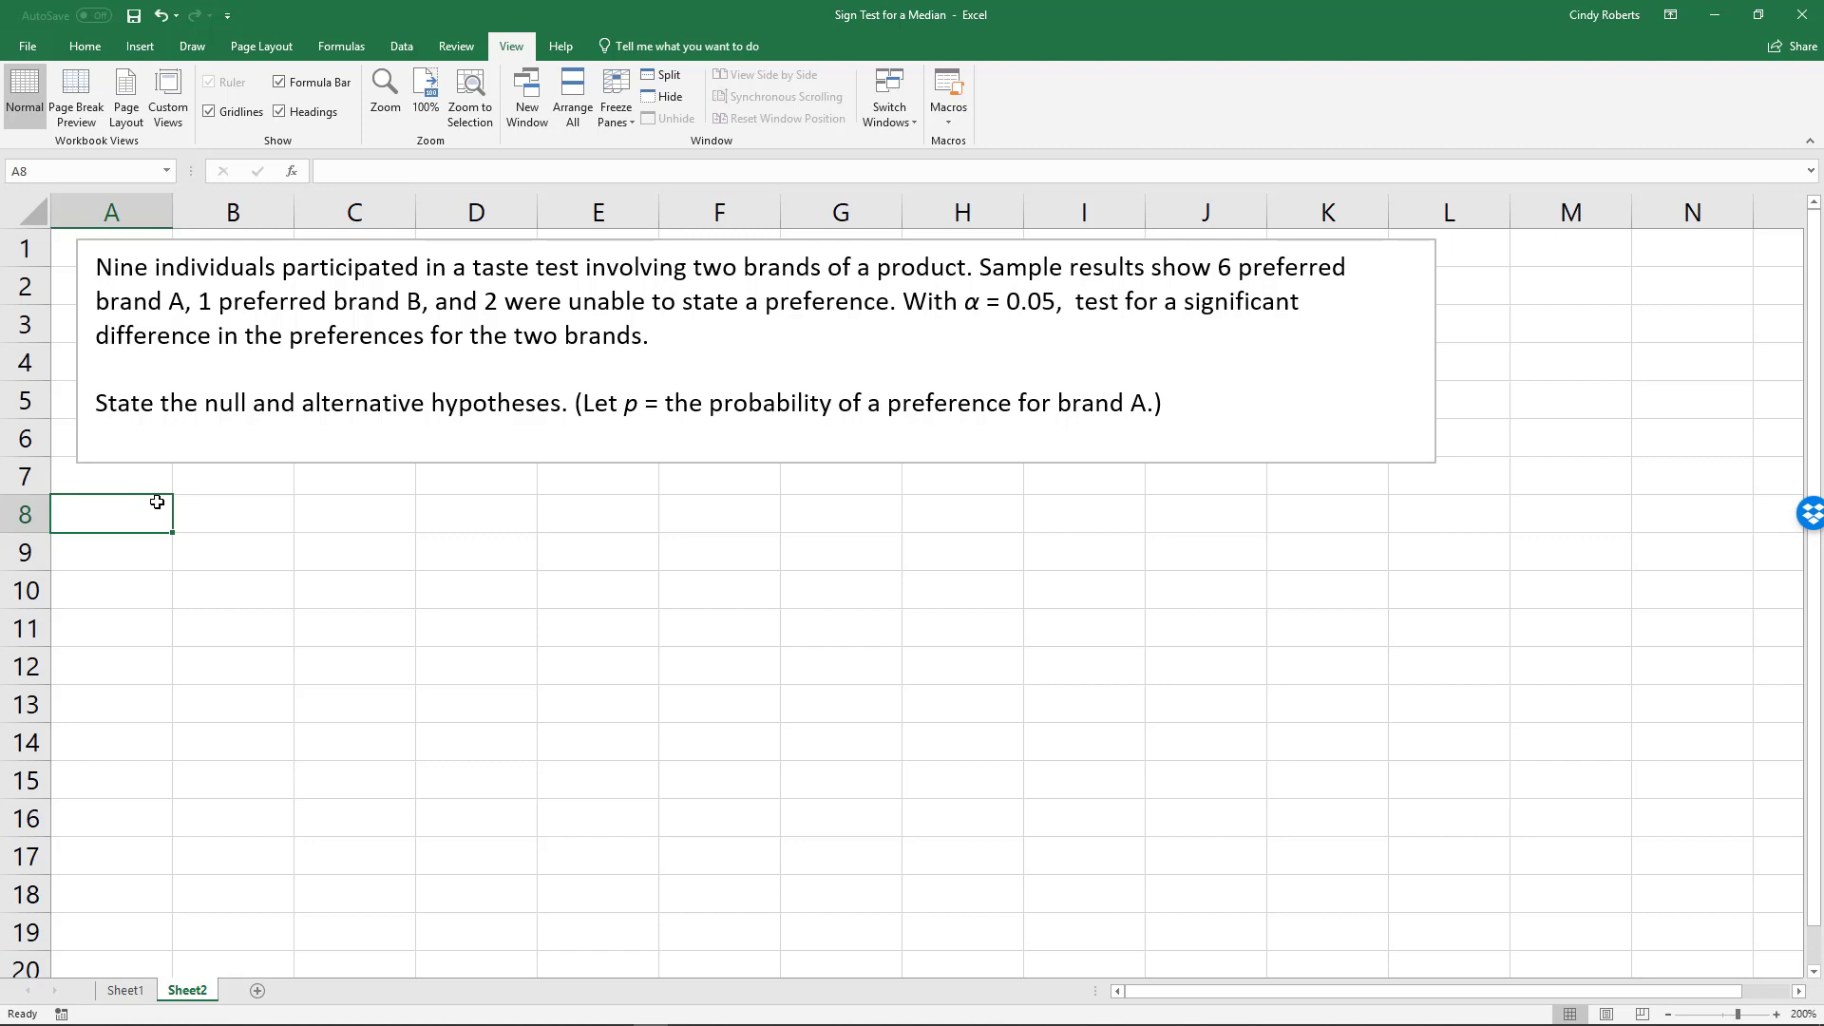
# Step: Enter label n with value 9 in A8:B8 and label + with value 6 in A9:B9
pyautogui.write('n')
pyautogui.press('Tab')
pyautogui.write('9')
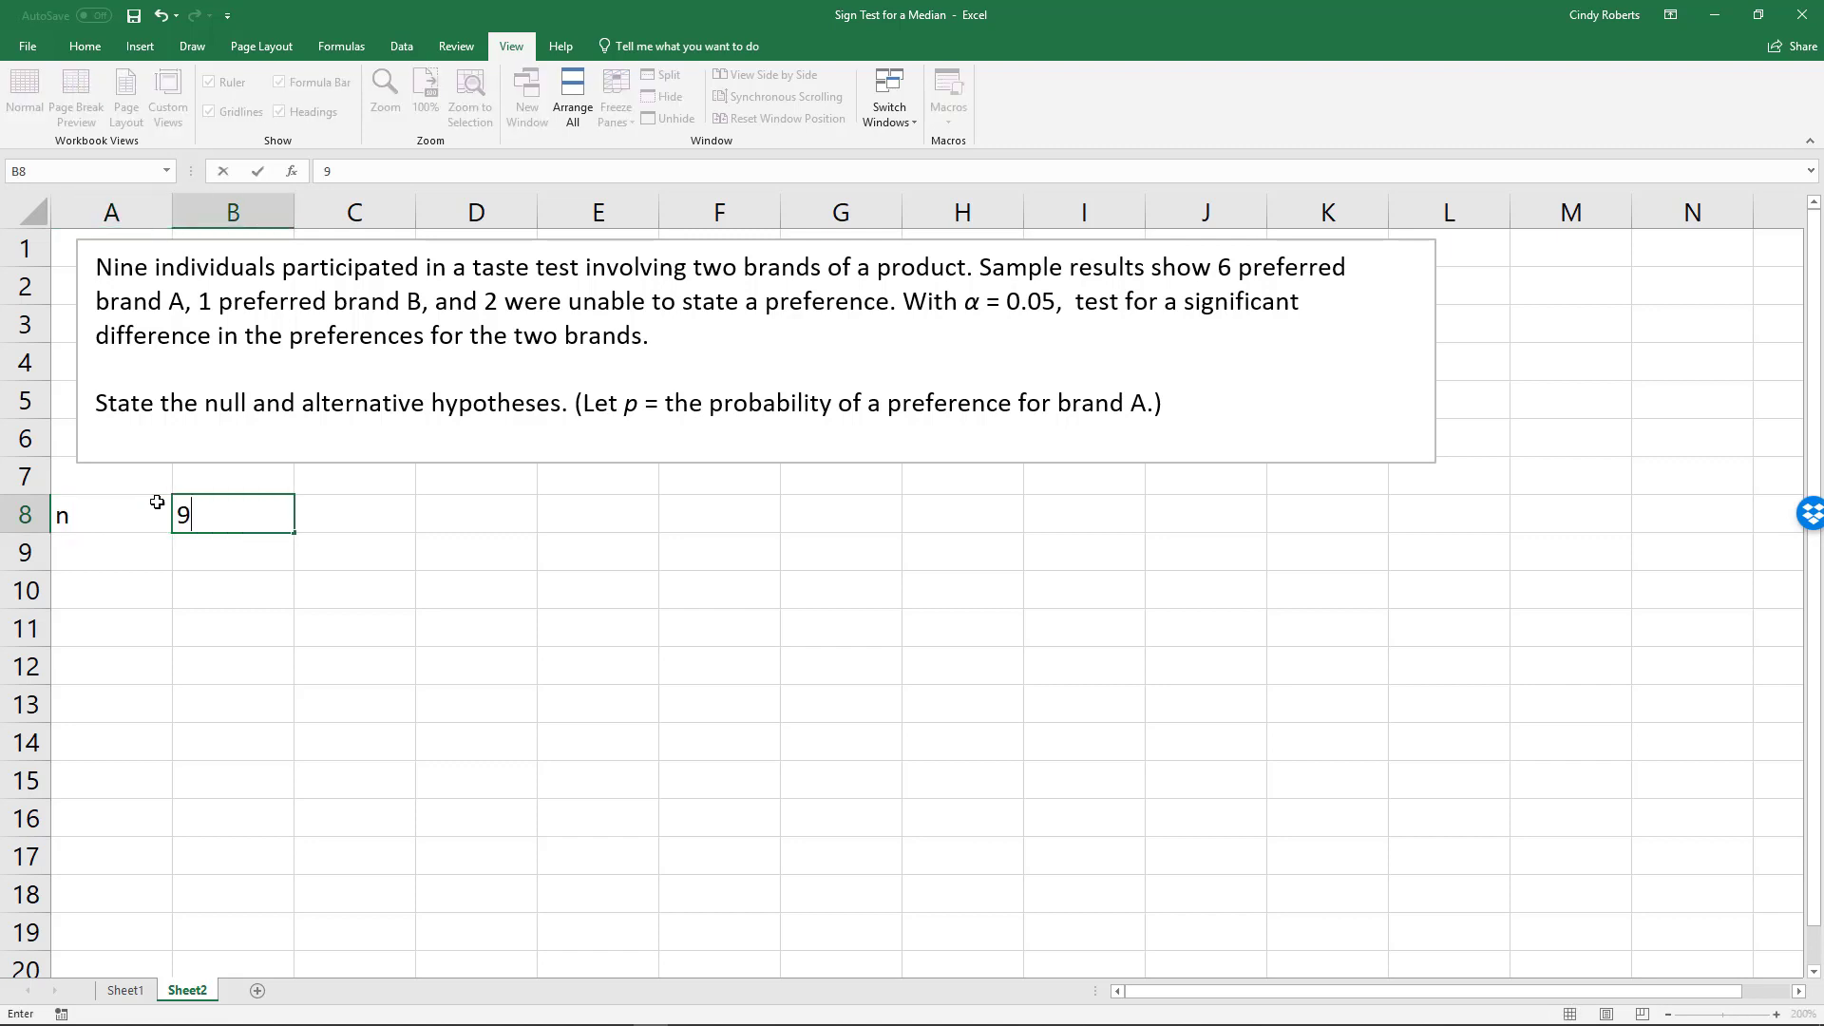
pyautogui.press('Return')
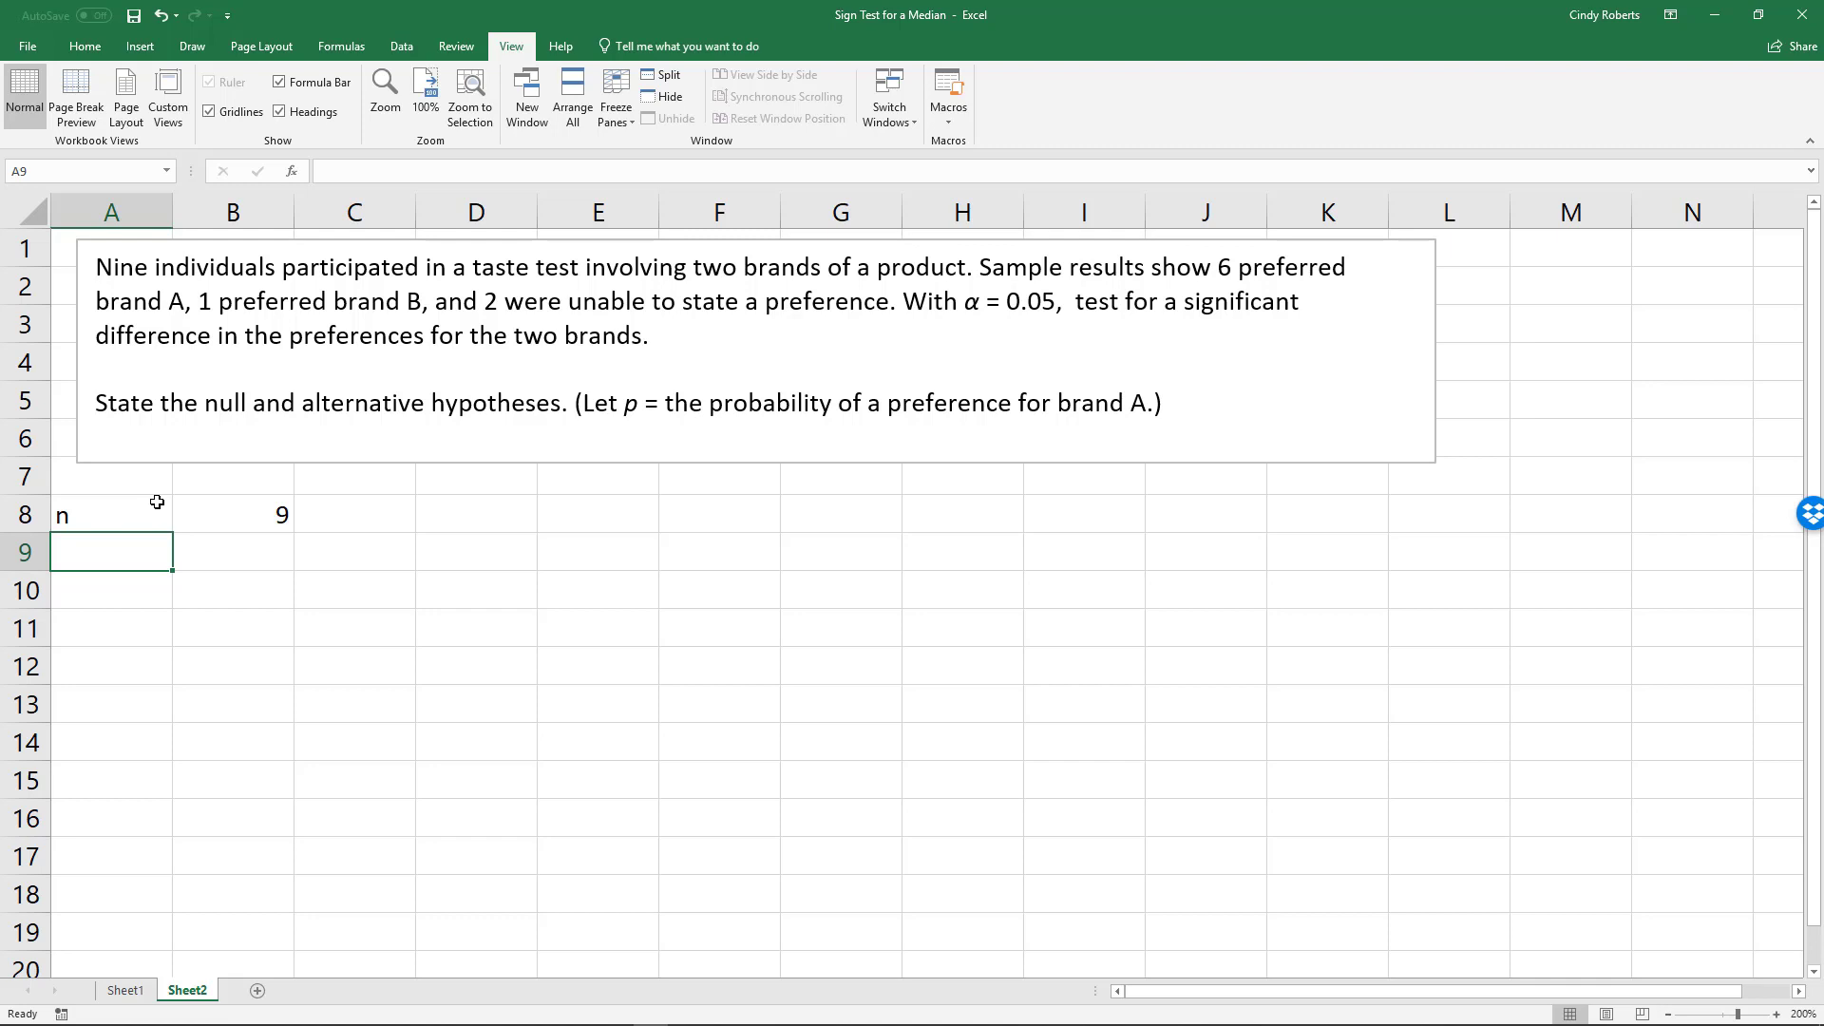
pyautogui.write('+')
pyautogui.press('Tab')
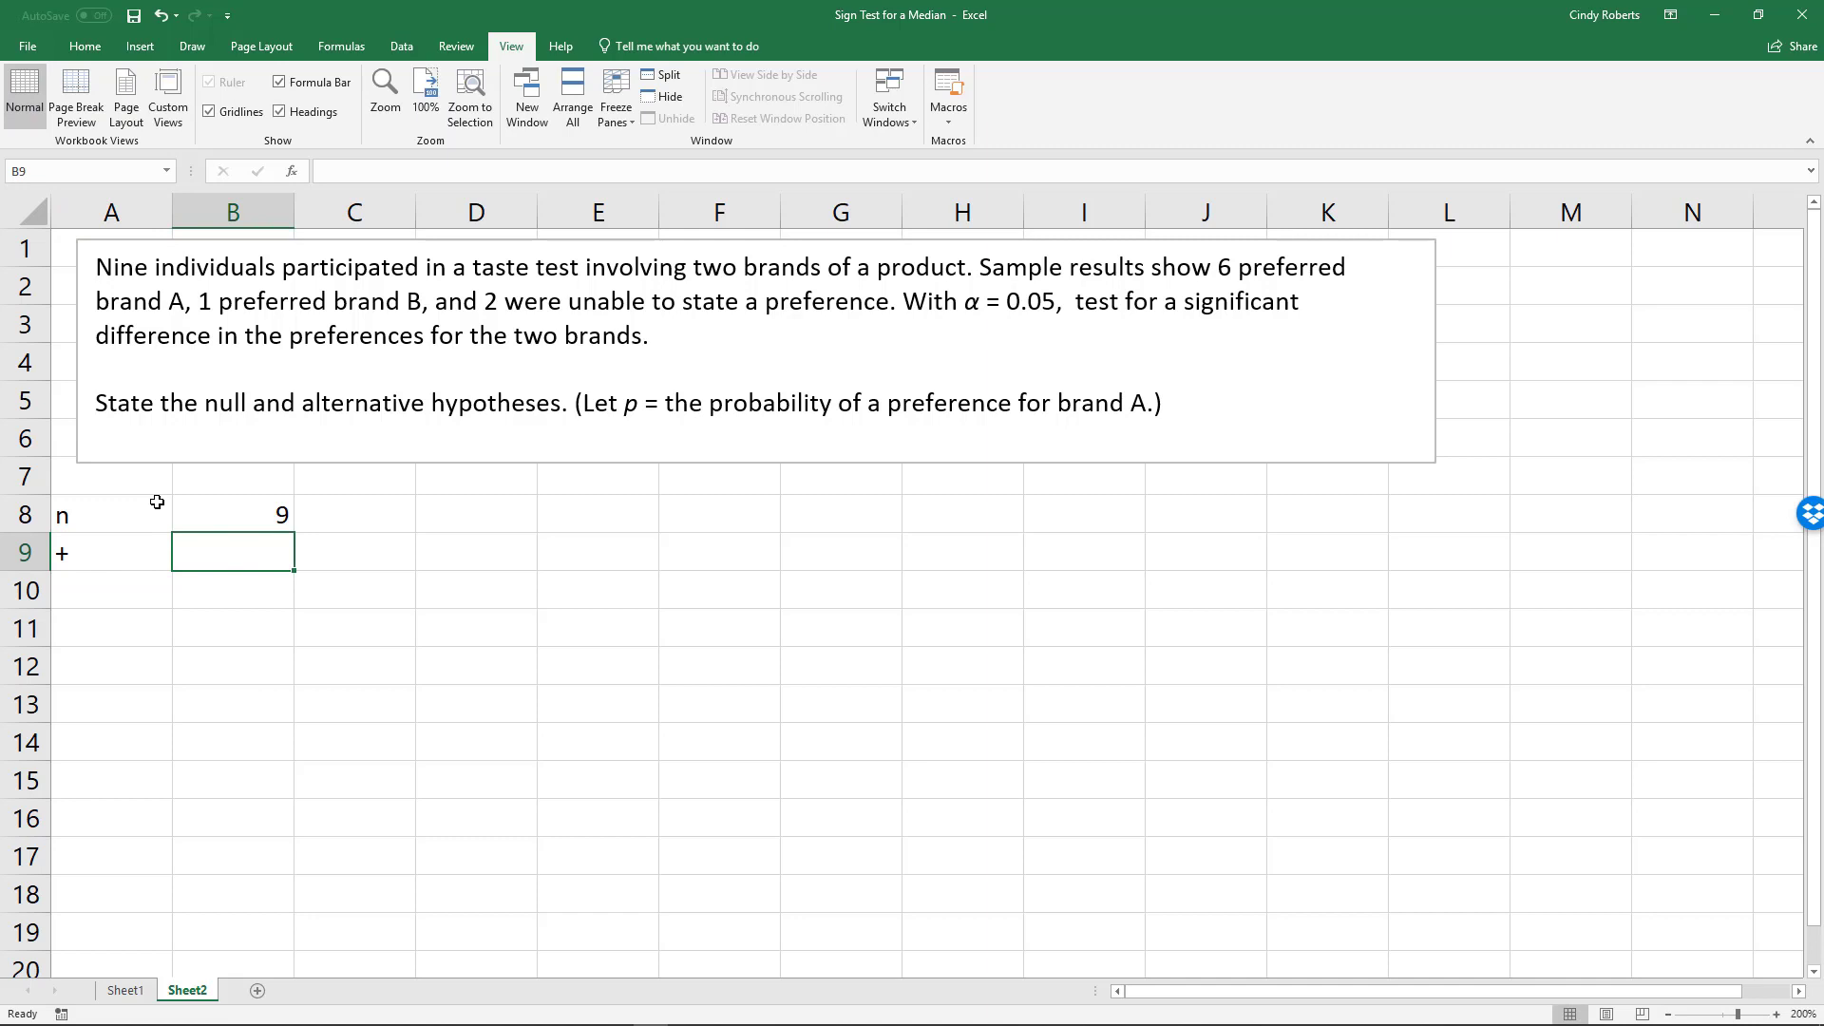
pyautogui.write('6')
pyautogui.press('Return')
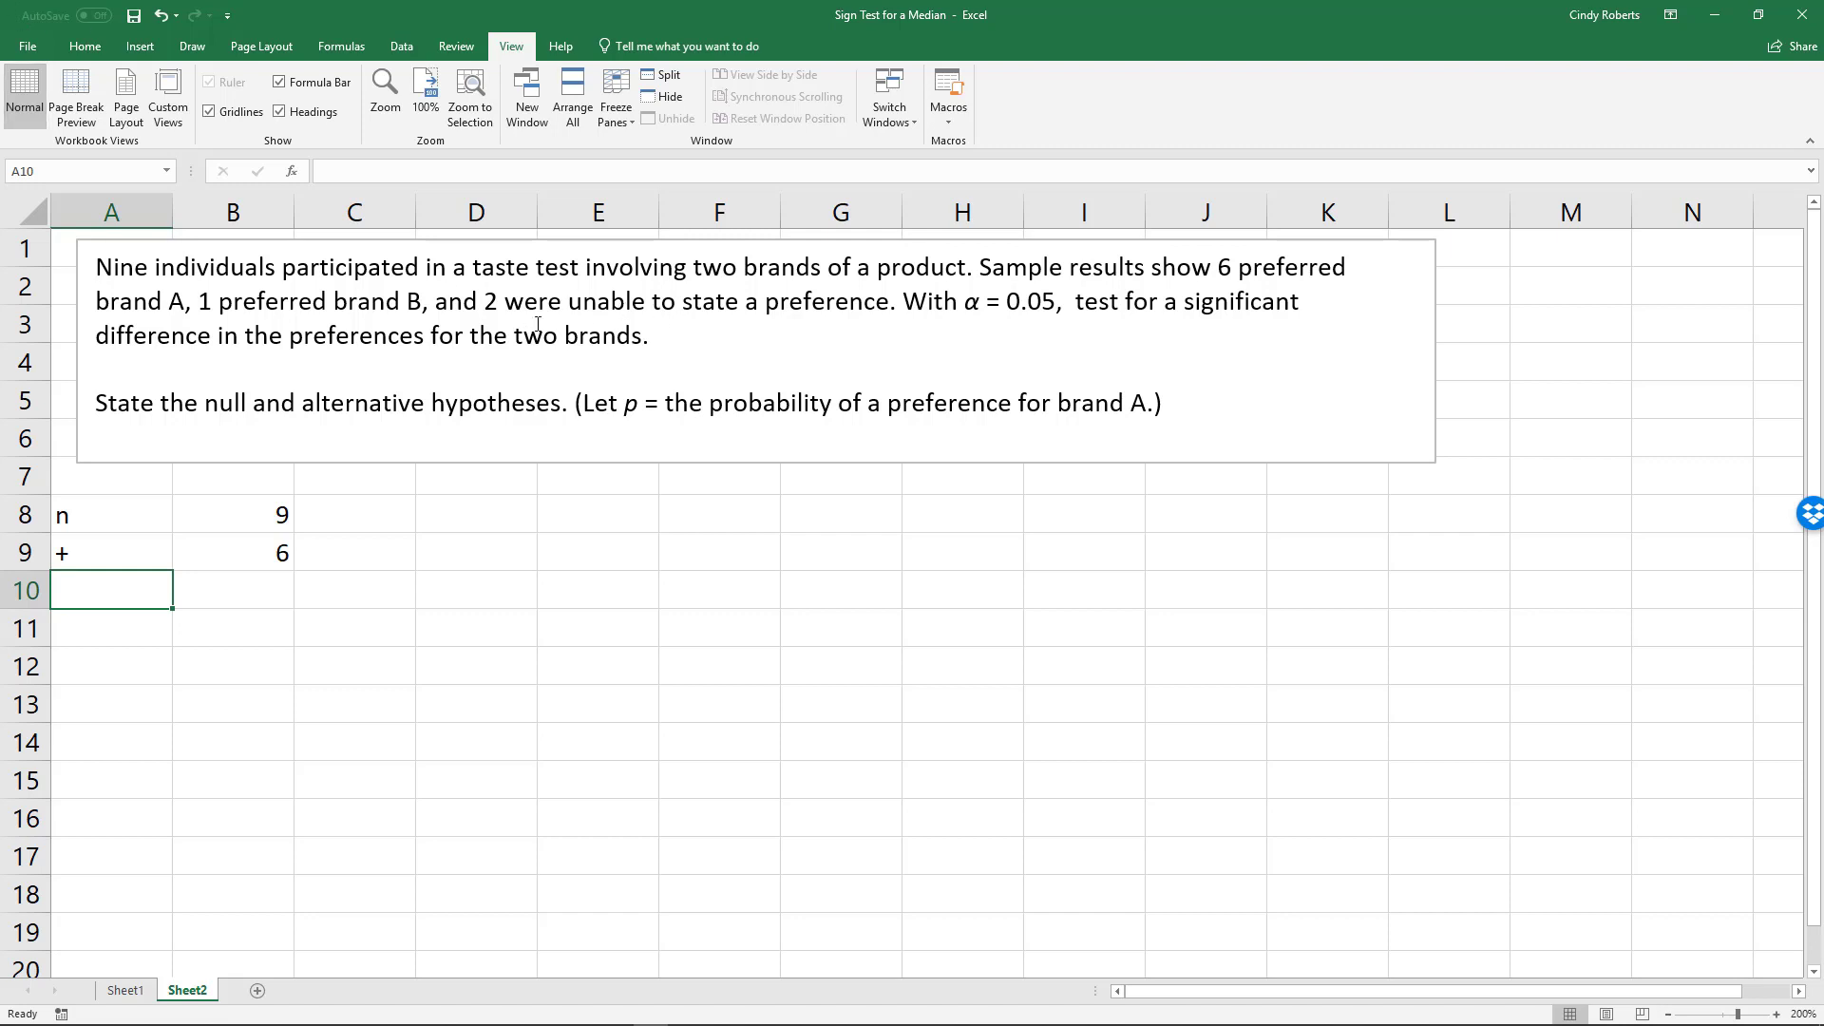
pyautogui.click(258, 523)
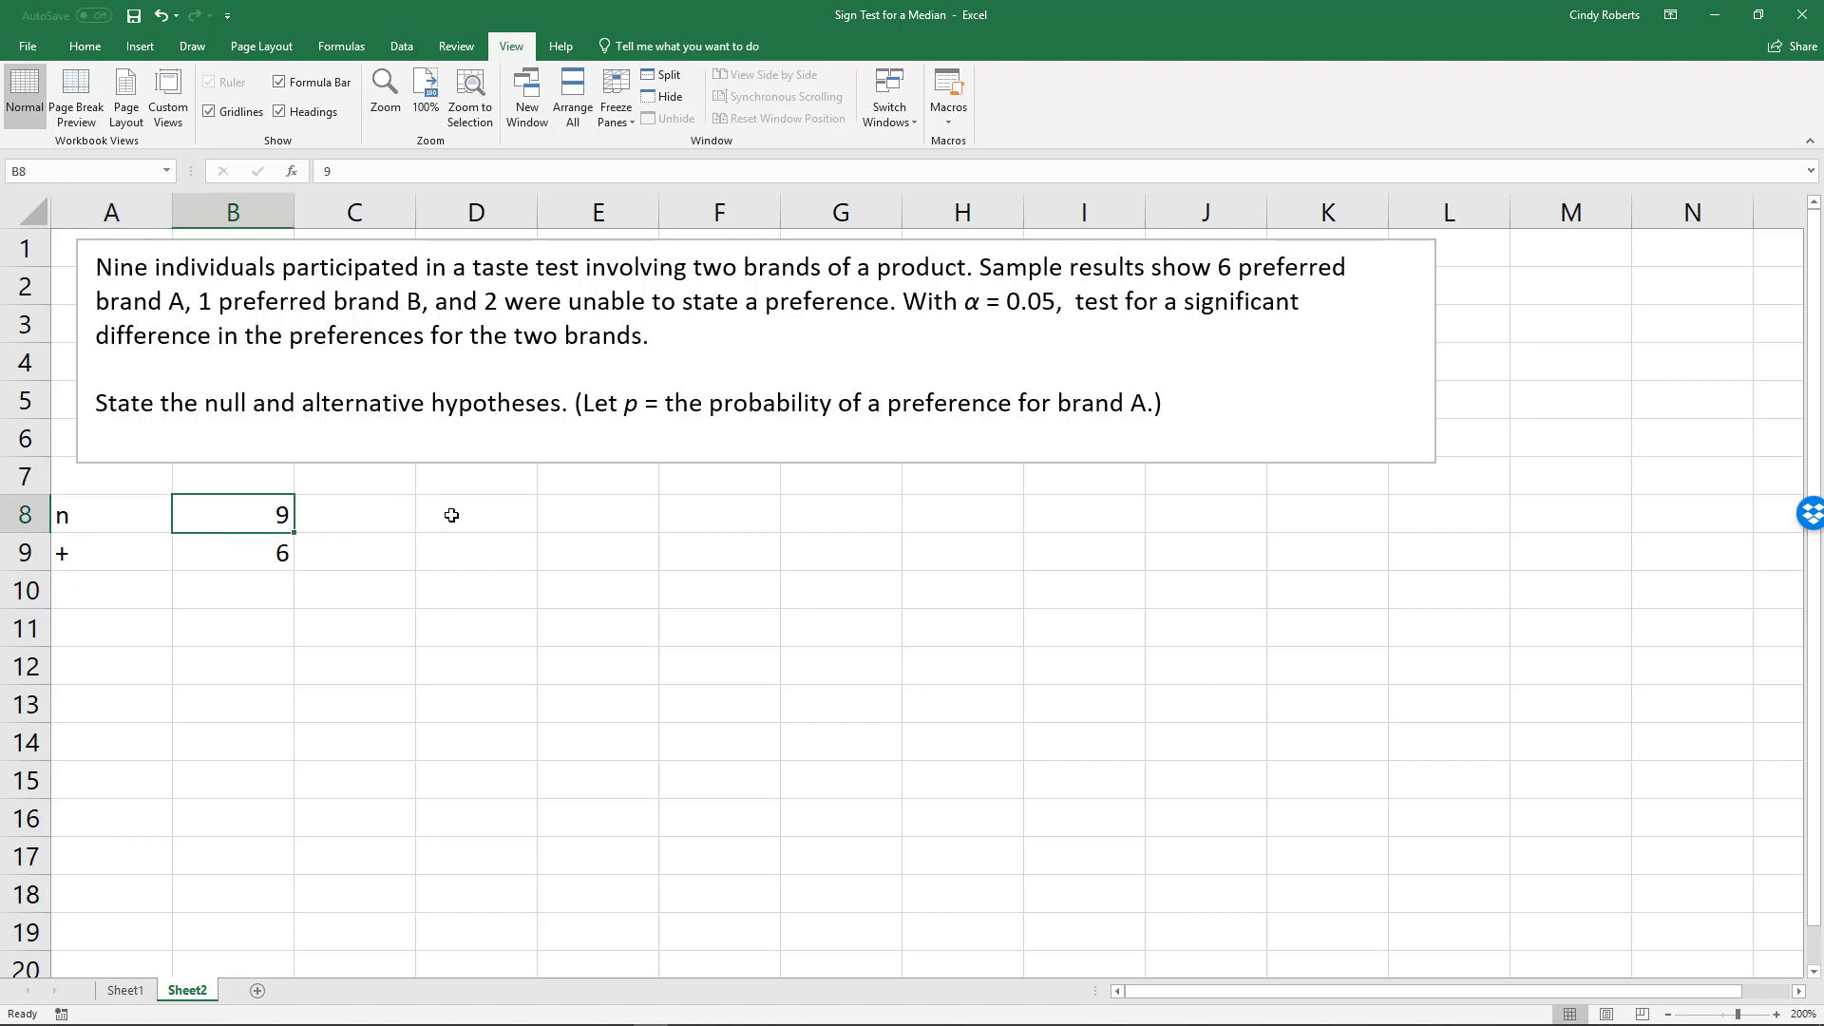
# Step: Change the sample size in B8 from 9 to 7
pyautogui.write('7')
pyautogui.press('Return')
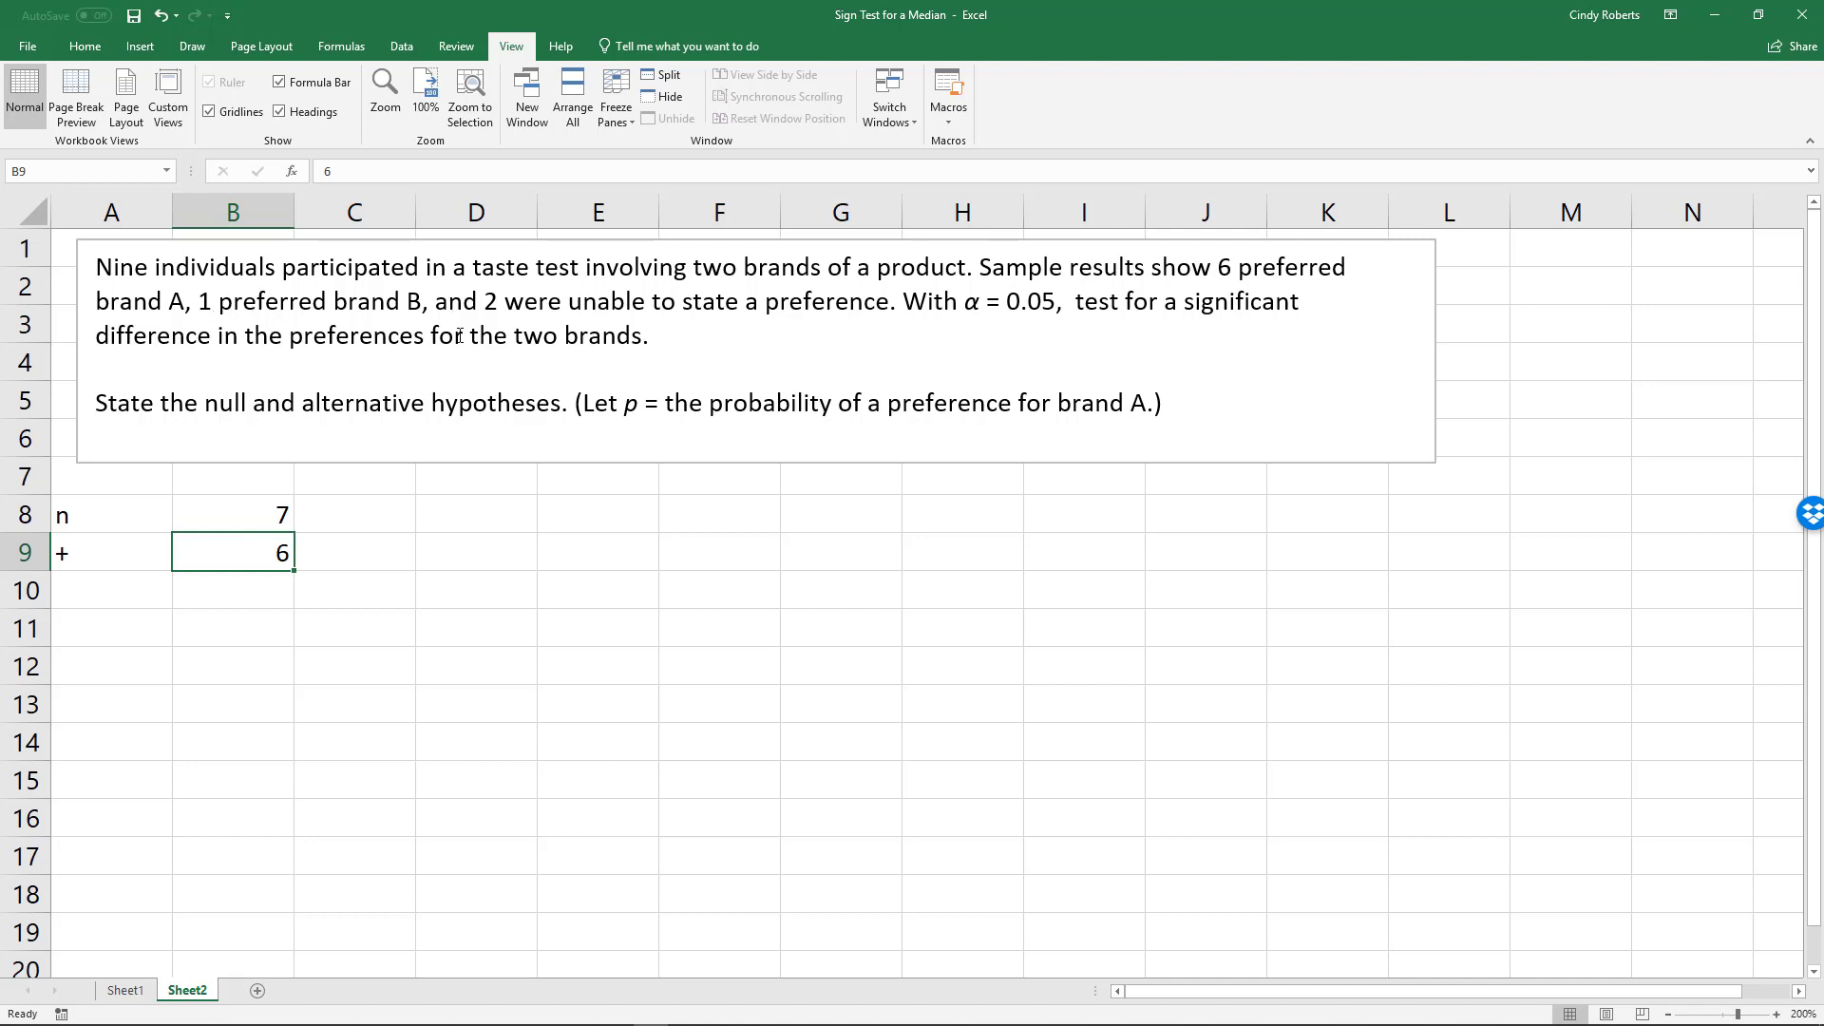
pyautogui.click(275, 524)
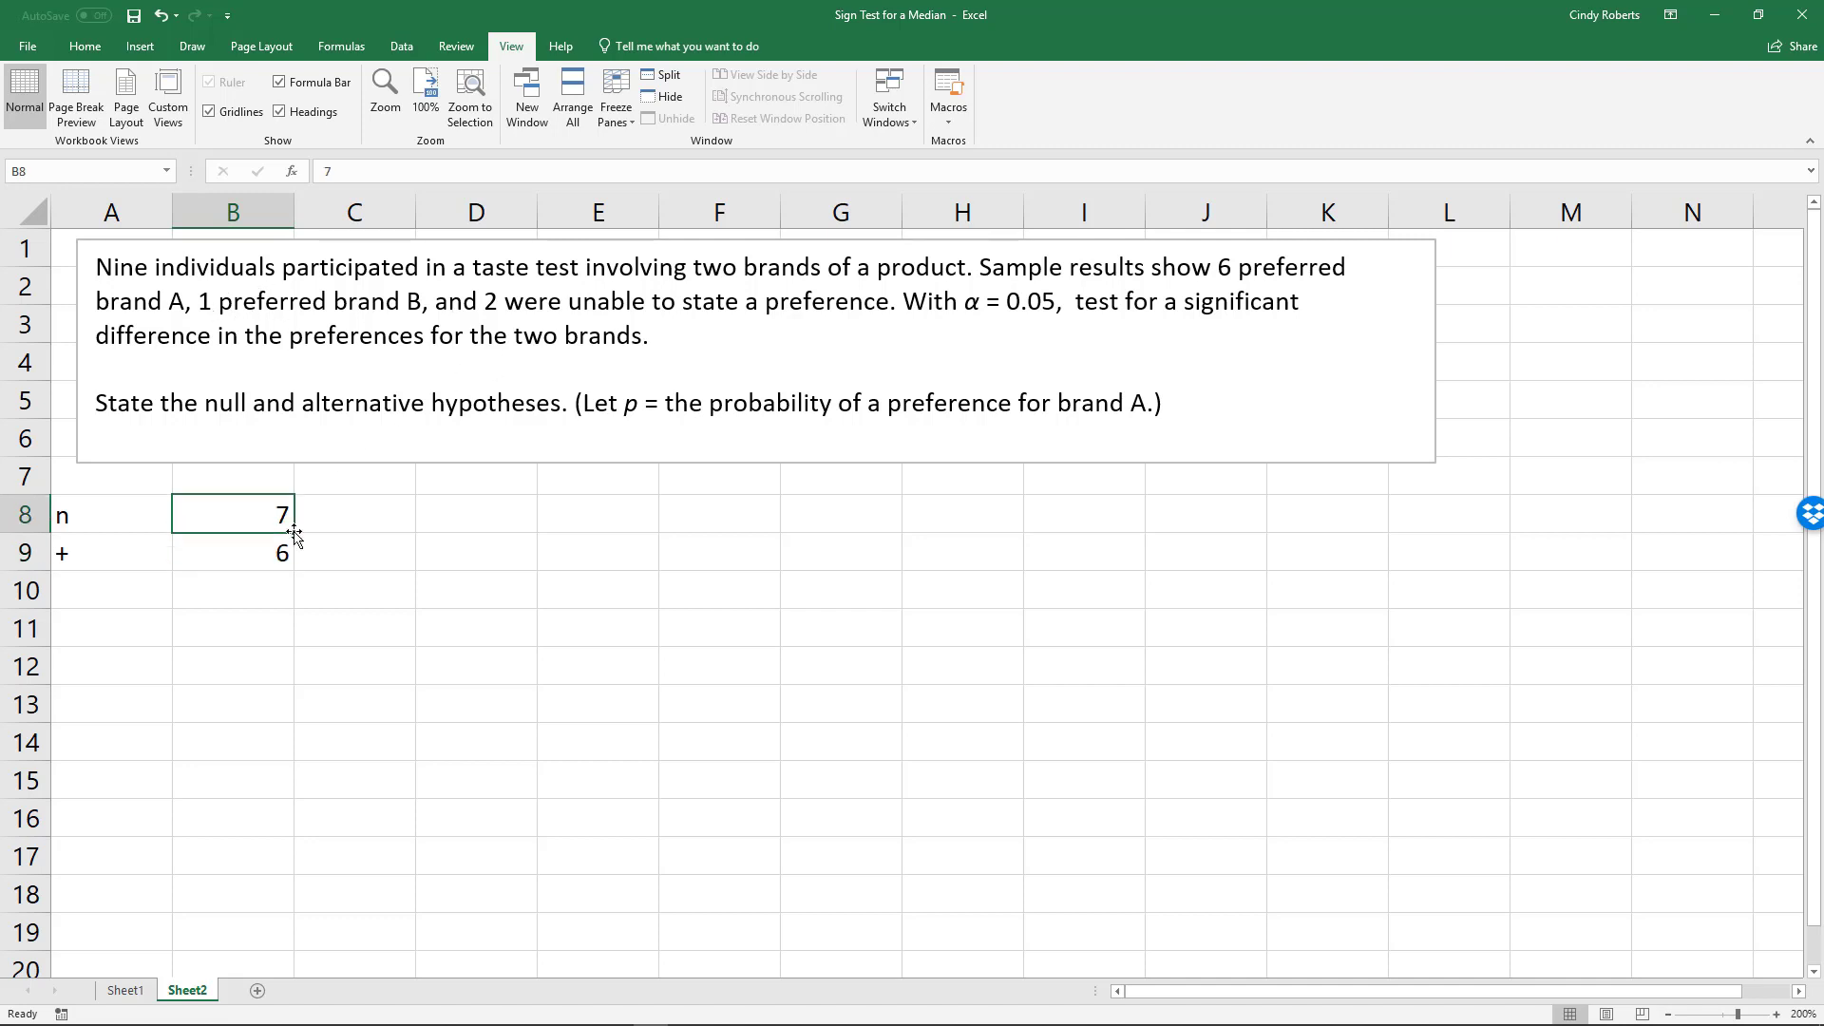
pyautogui.click(502, 523)
# Step: Add the table headers x in D8 and P(x) in E8
pyautogui.write('x')
pyautogui.press('Tab')
pyautogui.write('P(x)')
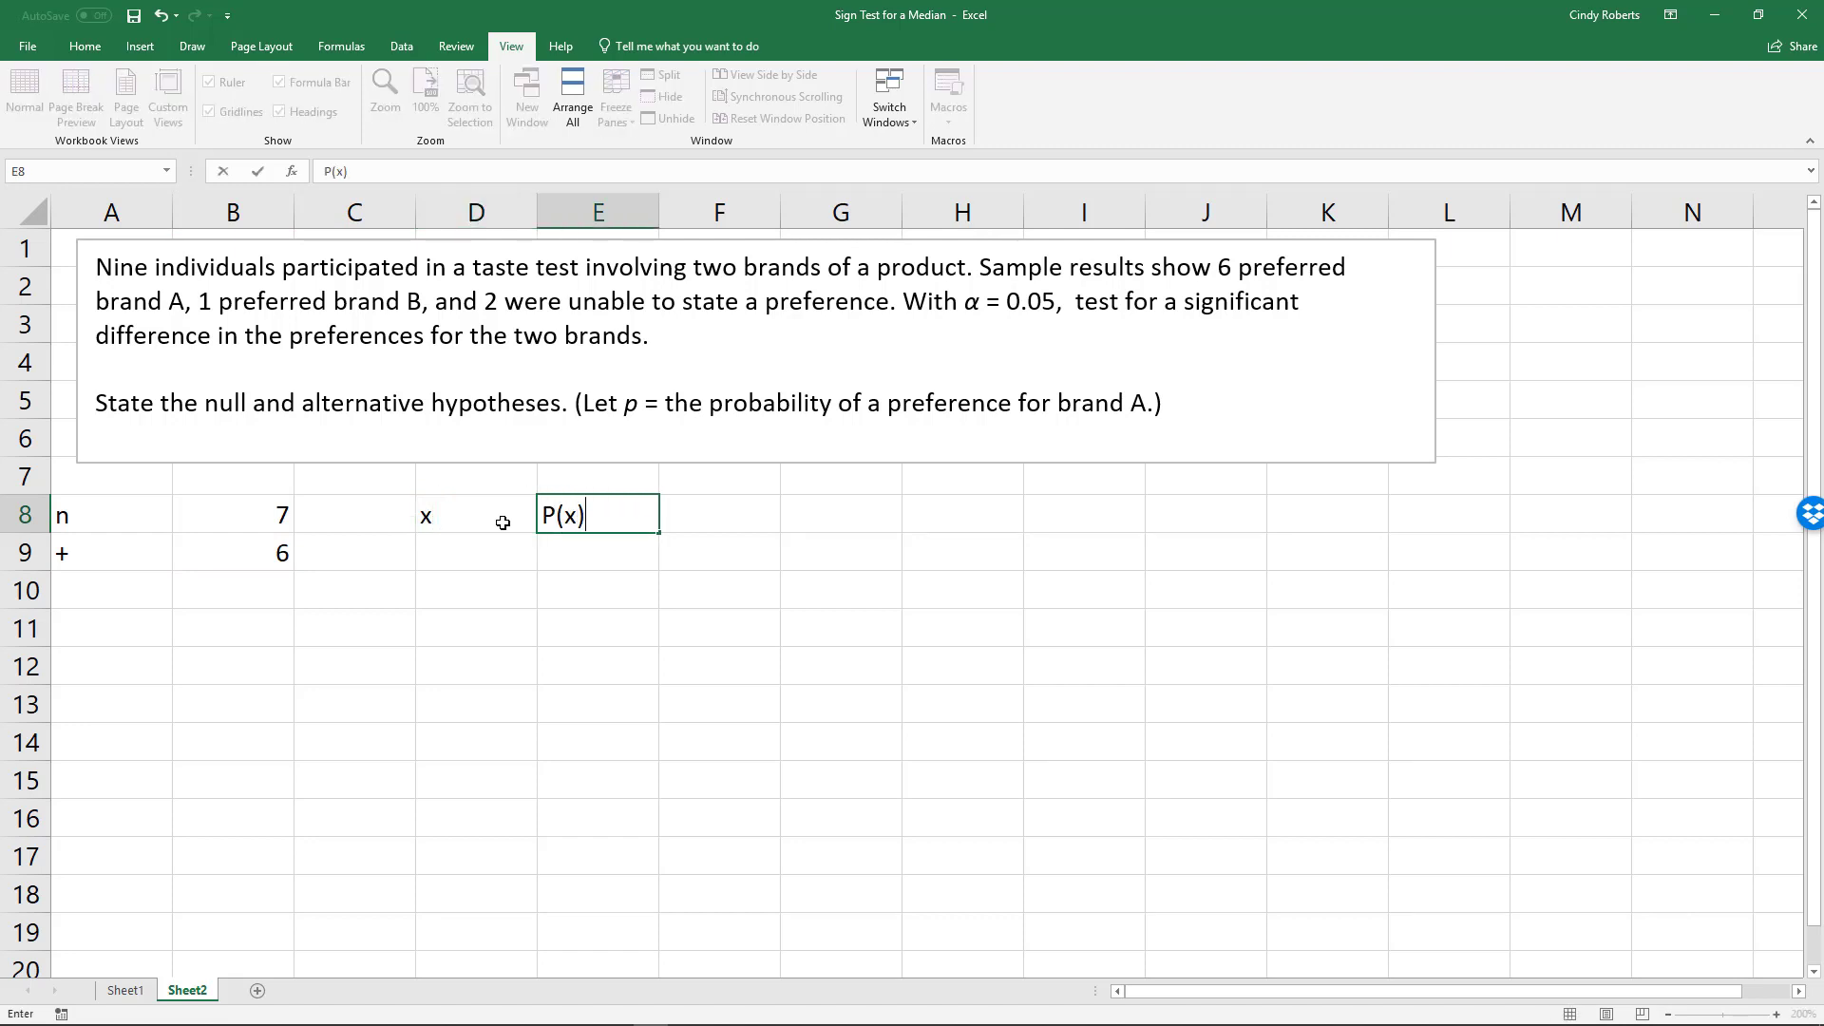
pyautogui.press('Return')
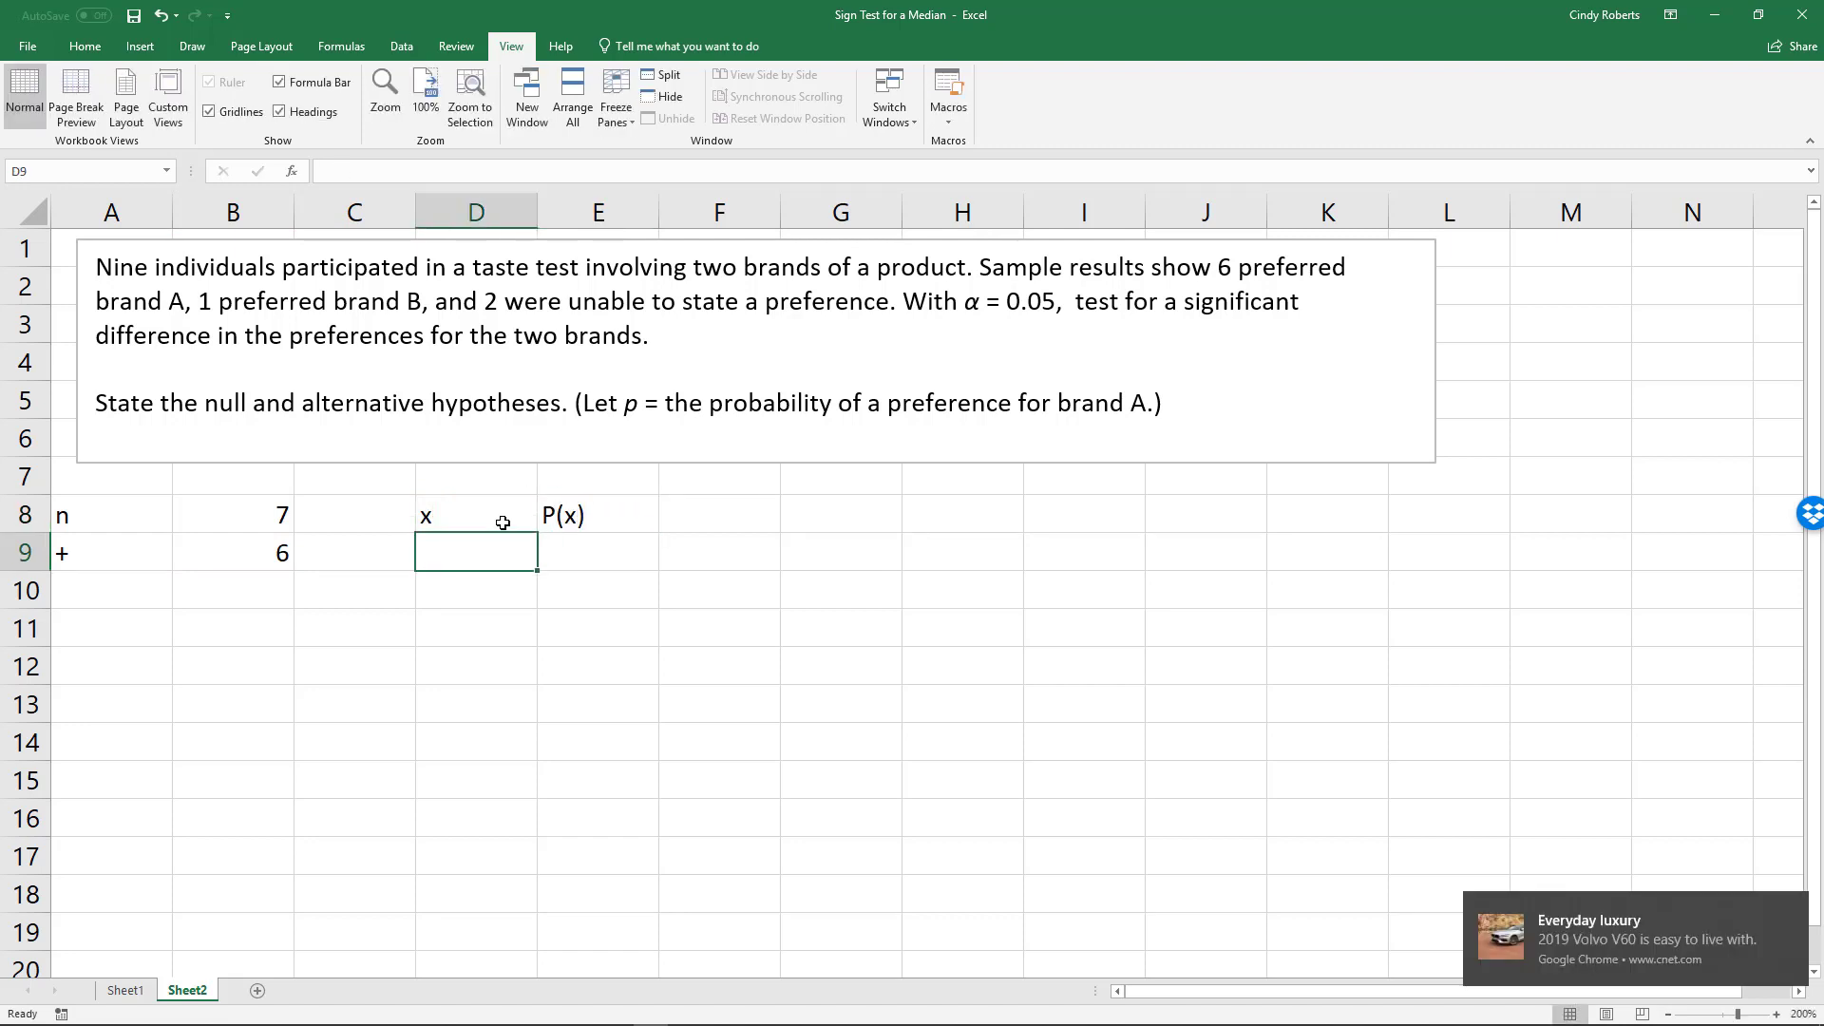
pyautogui.click(1795, 908)
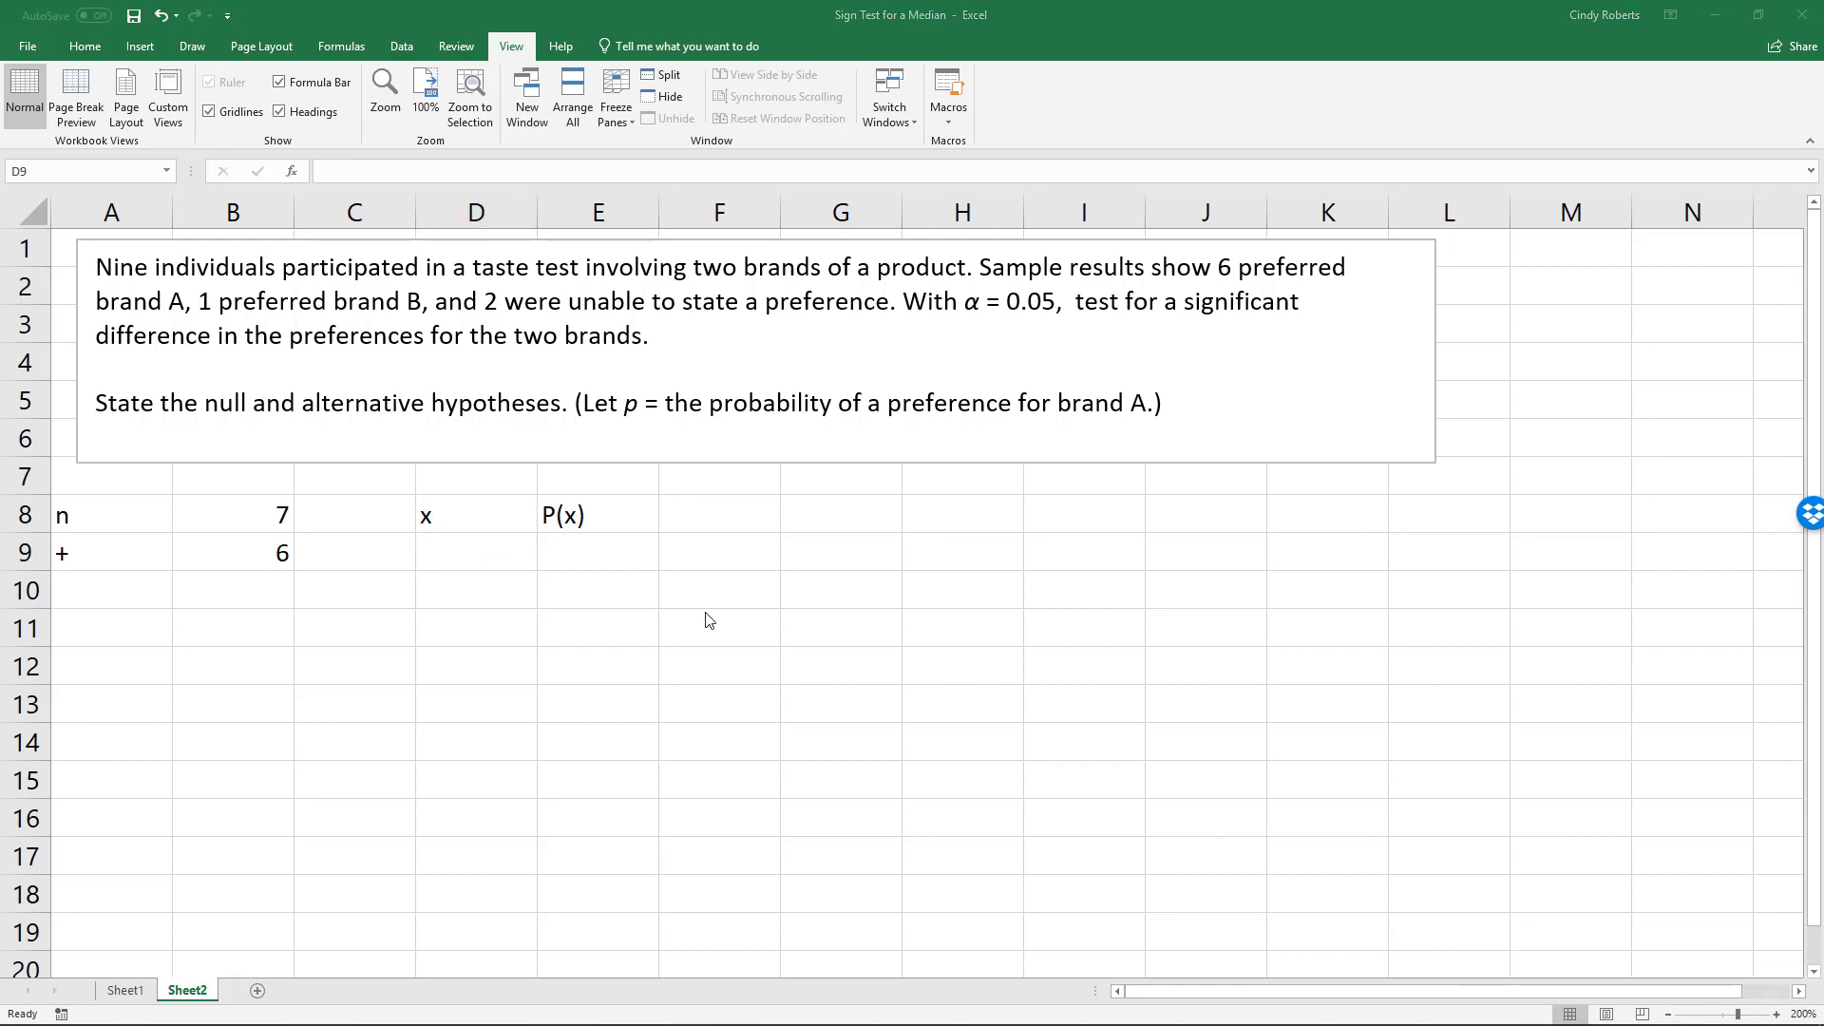
# Step: List the x values 0 through 7 down D9:D16
pyautogui.write('0')
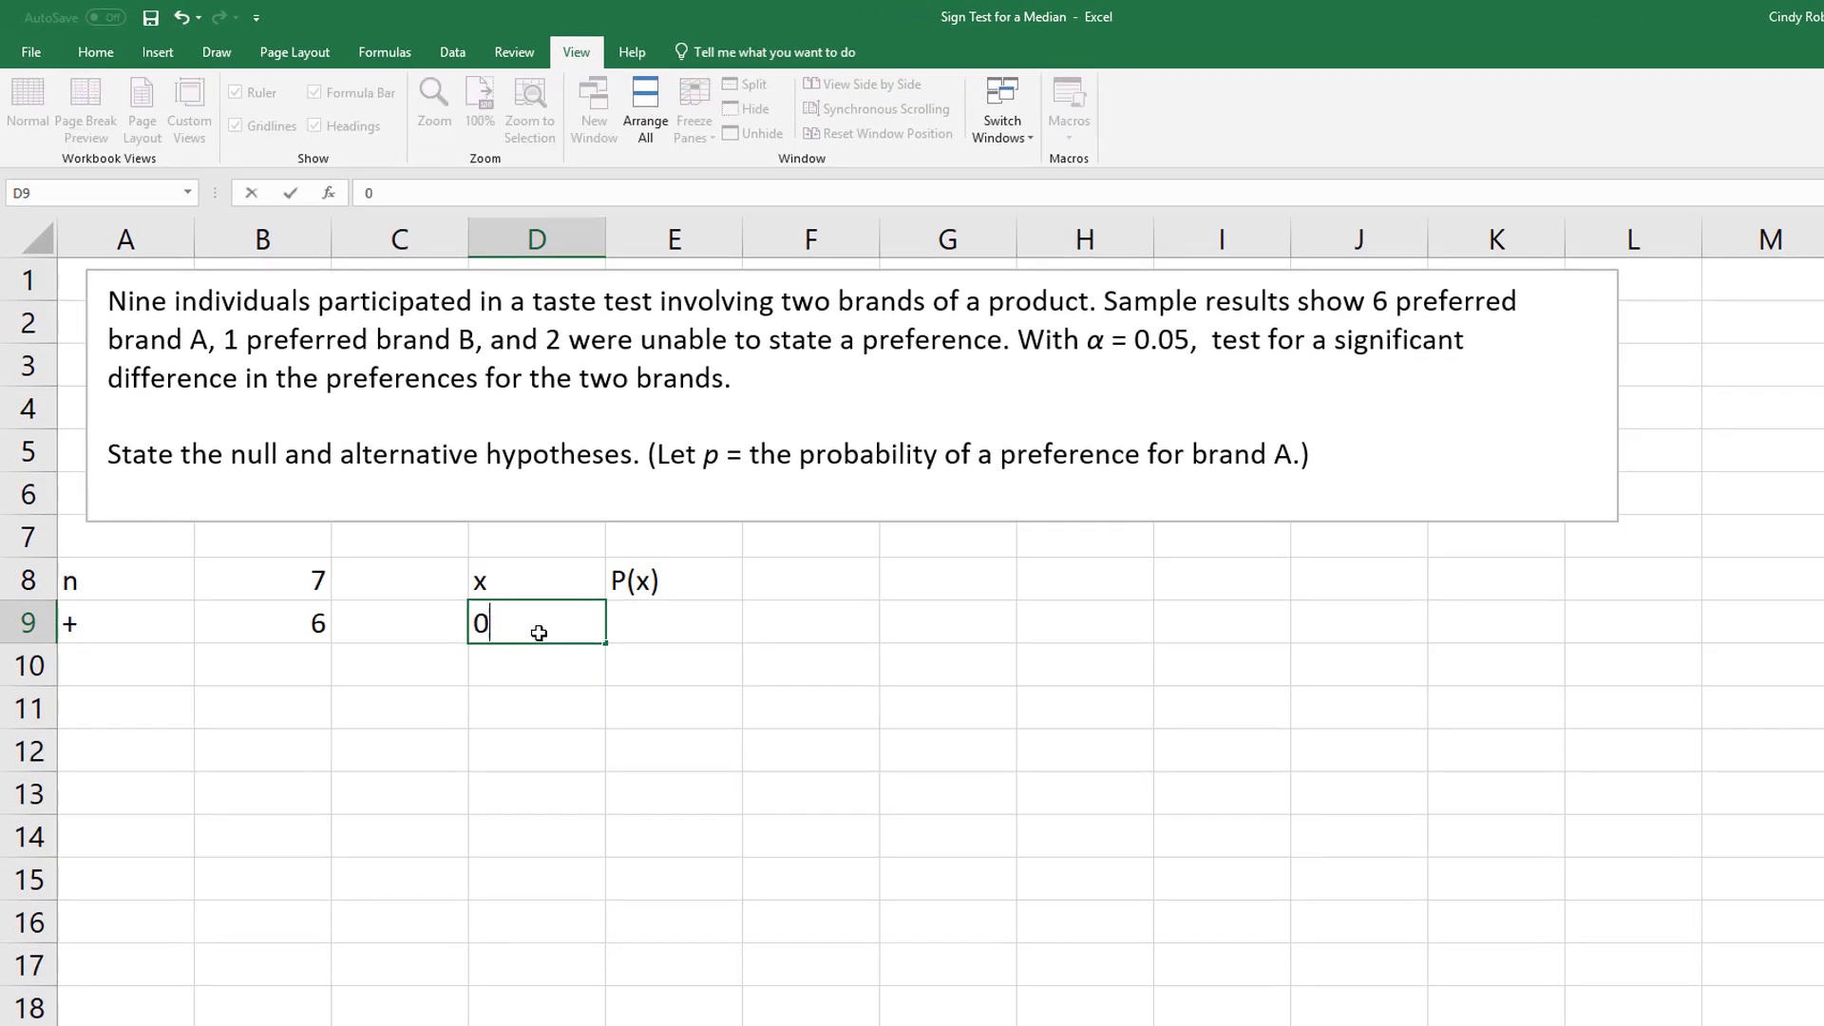
pyautogui.press('Return')
pyautogui.write('1 2 3 4 5 6 7')
pyautogui.press('Return')
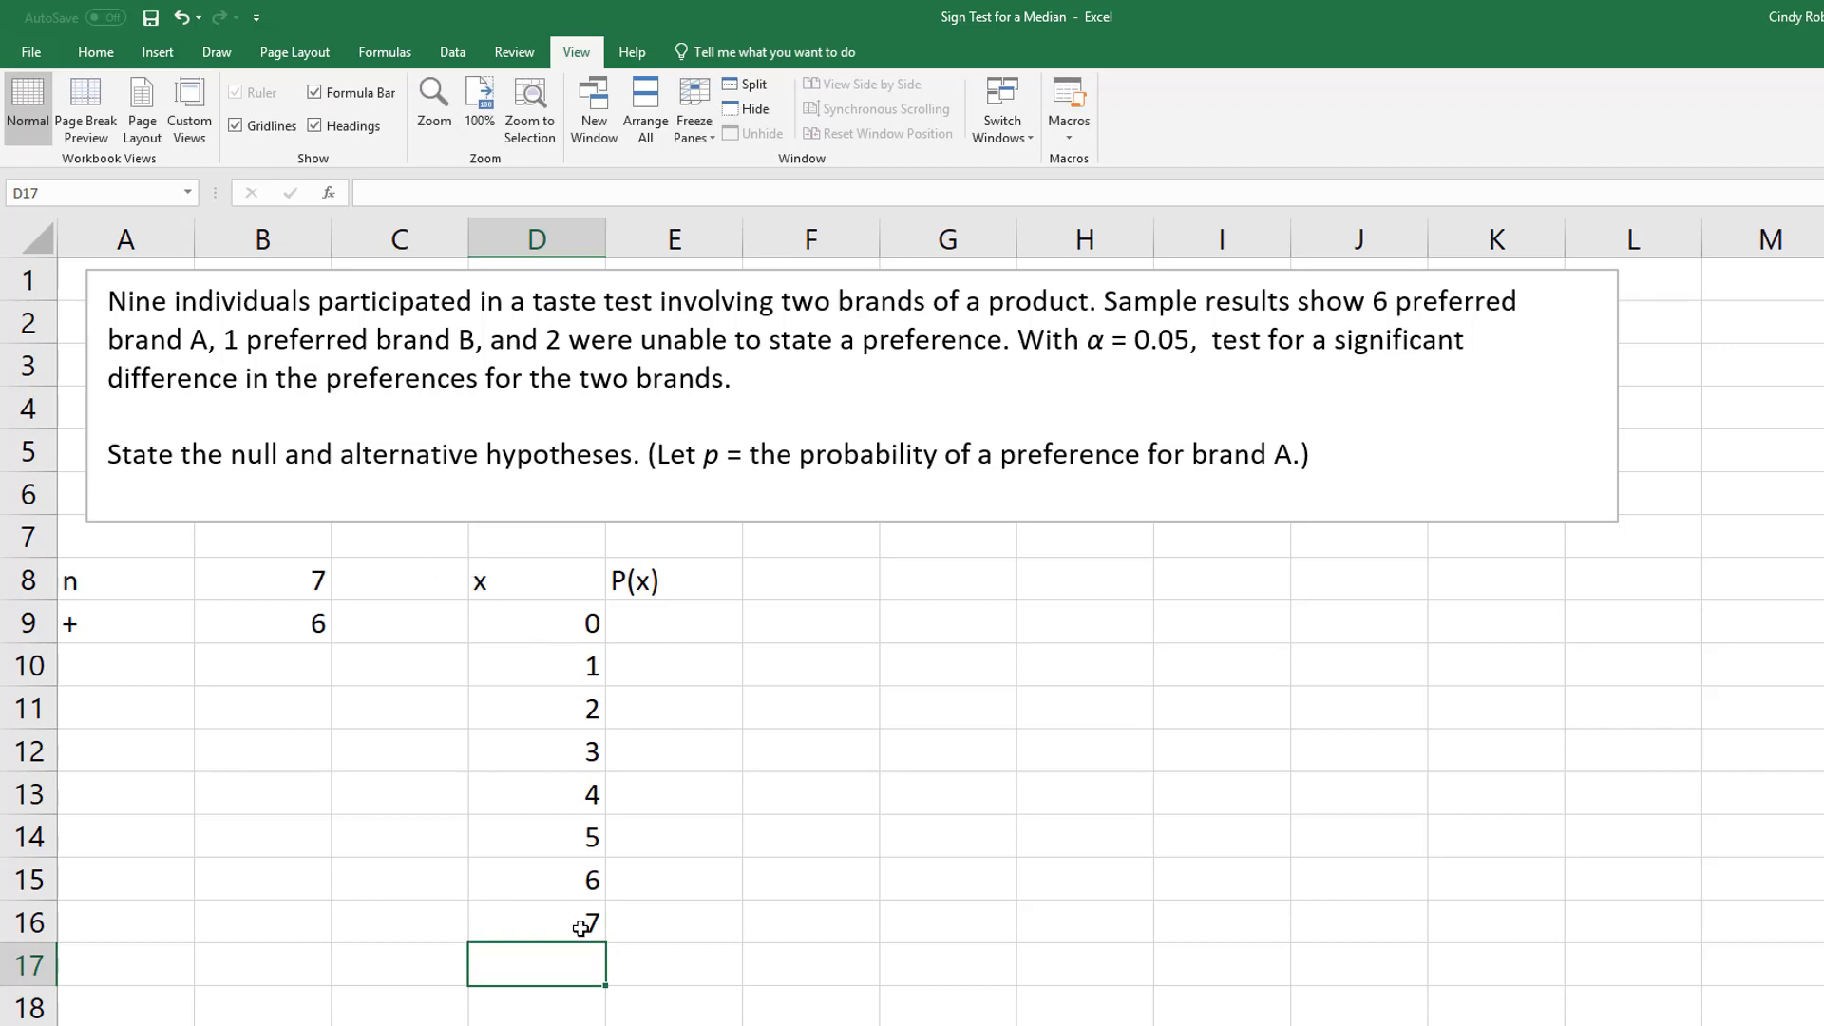
pyautogui.click(653, 626)
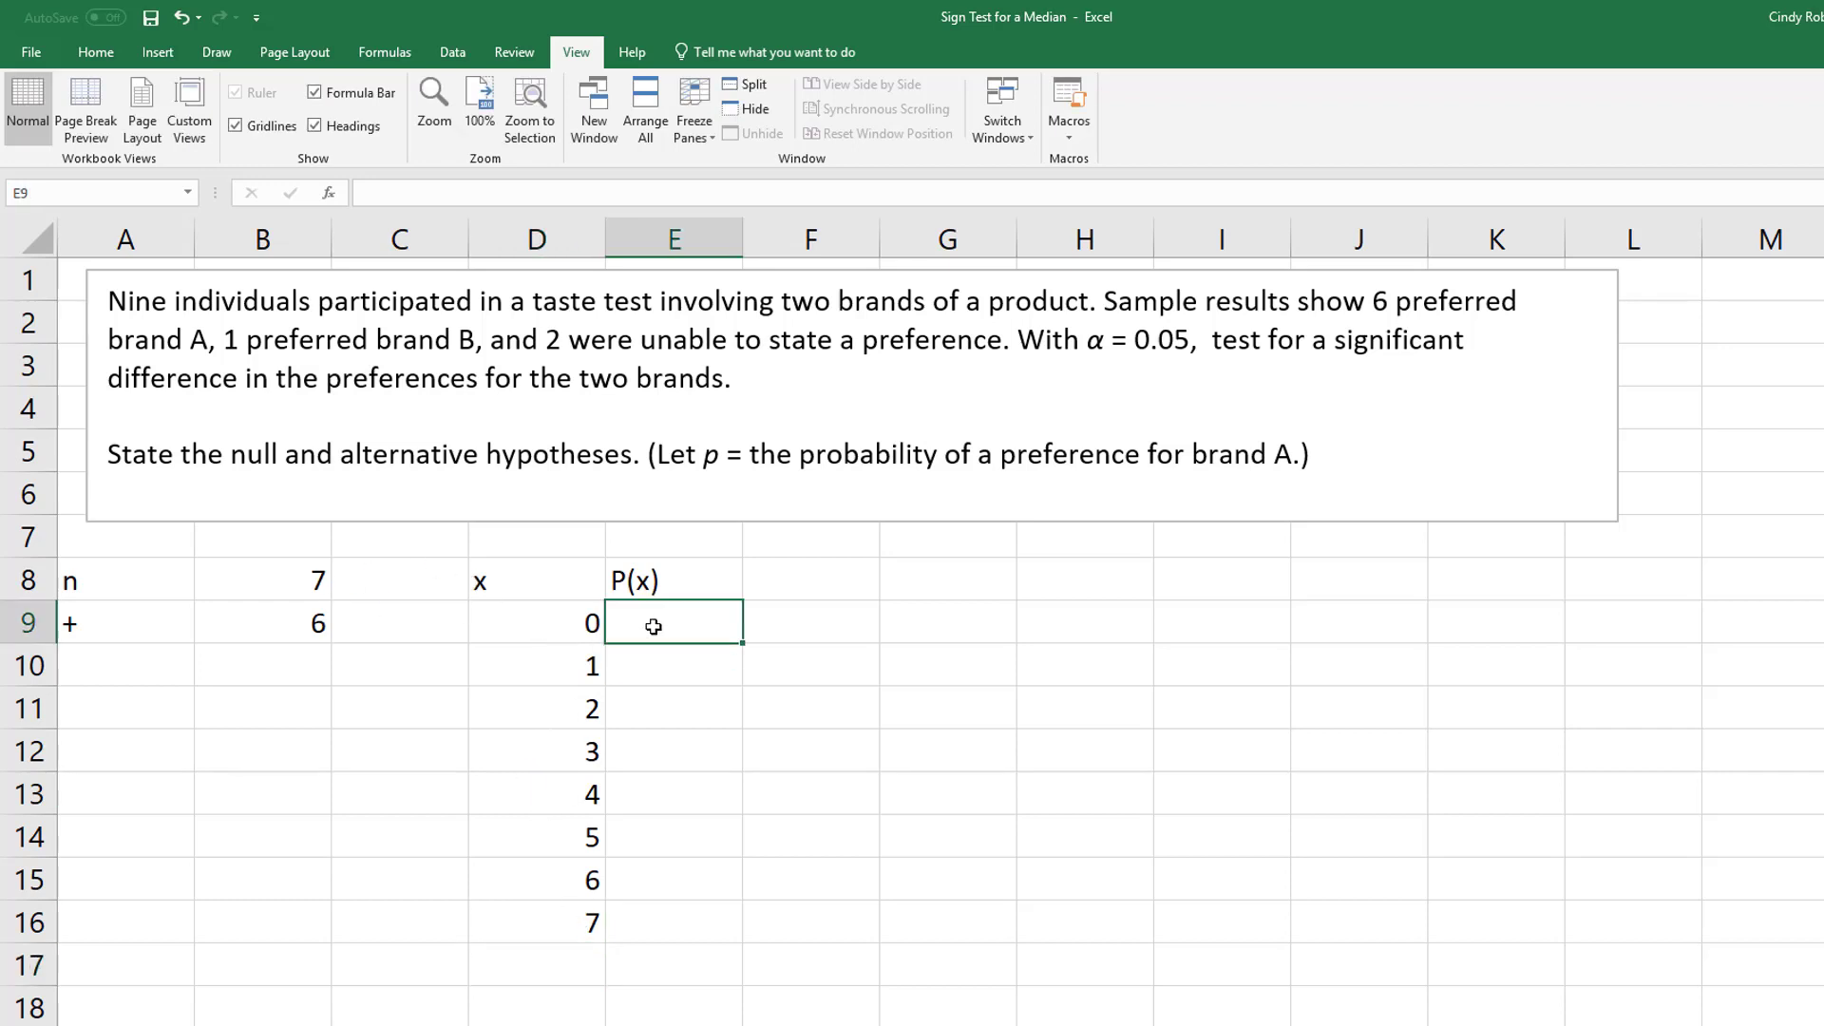
# Step: Abandon the unfinished BINOM.DIST formula in E9 and enter p = 0.50 in A10:B10
pyautogui.write('=')
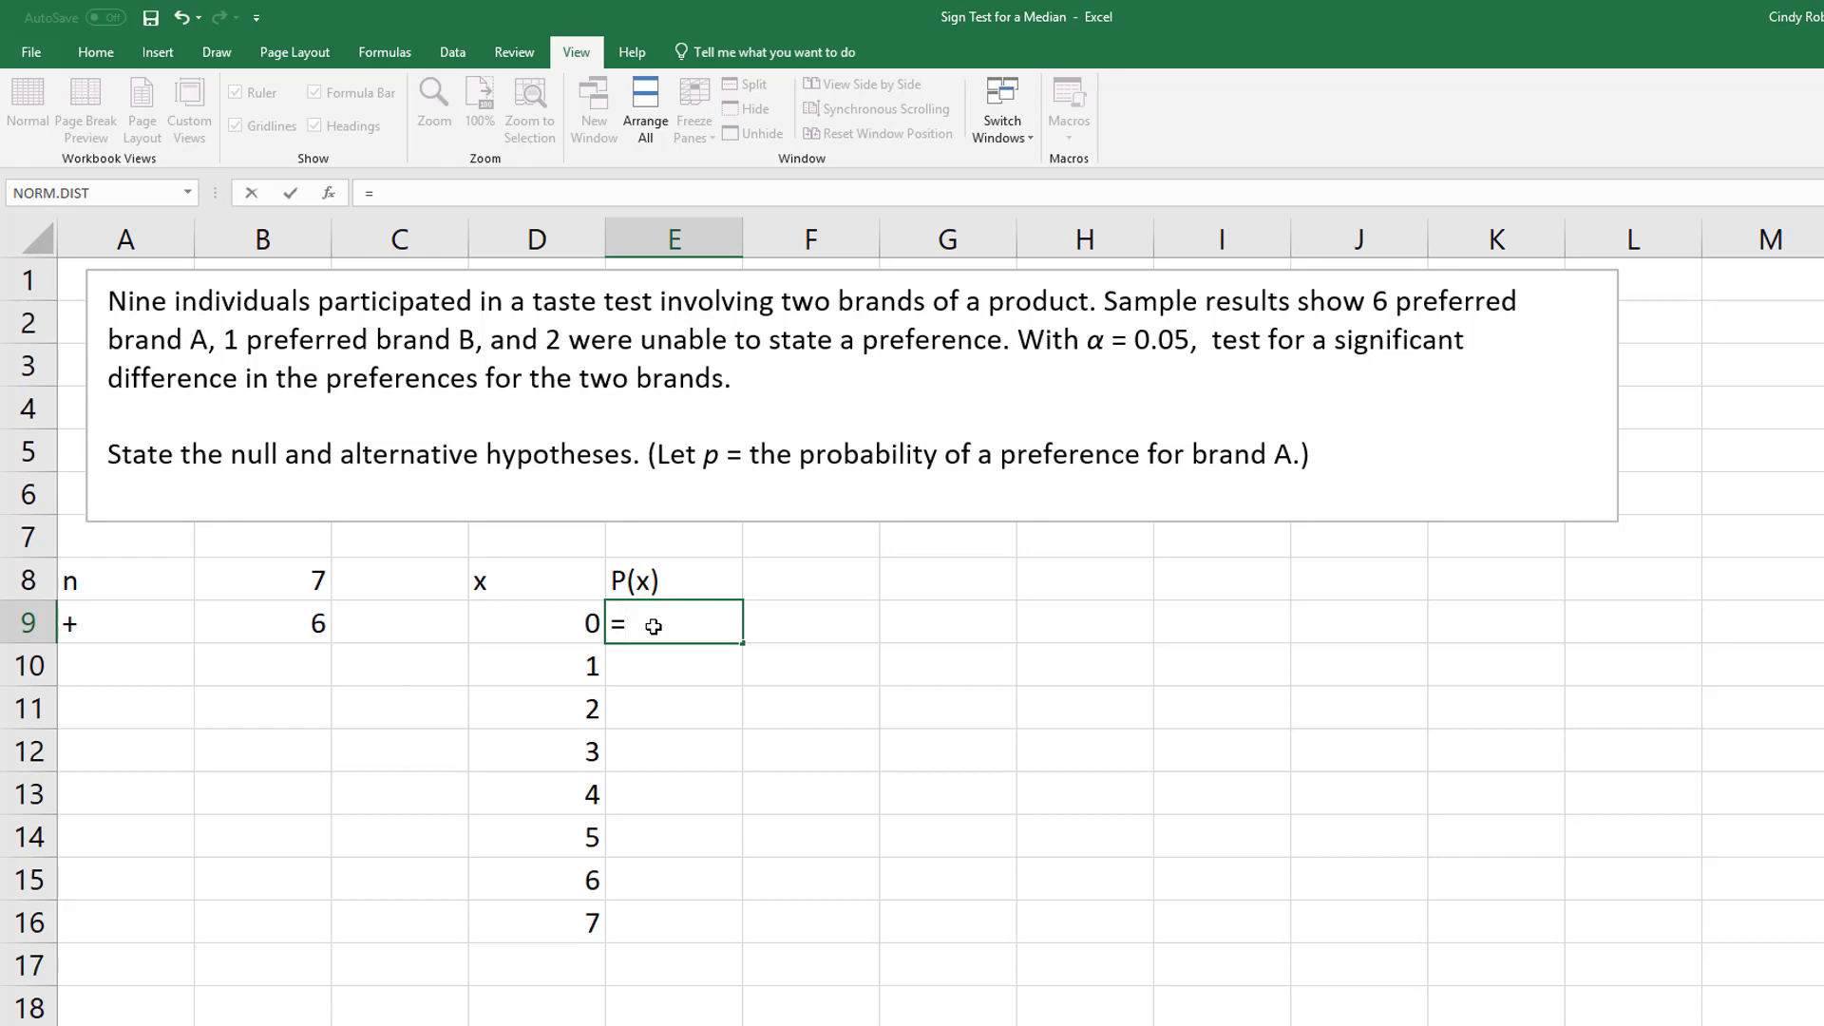
pyautogui.write('binom')
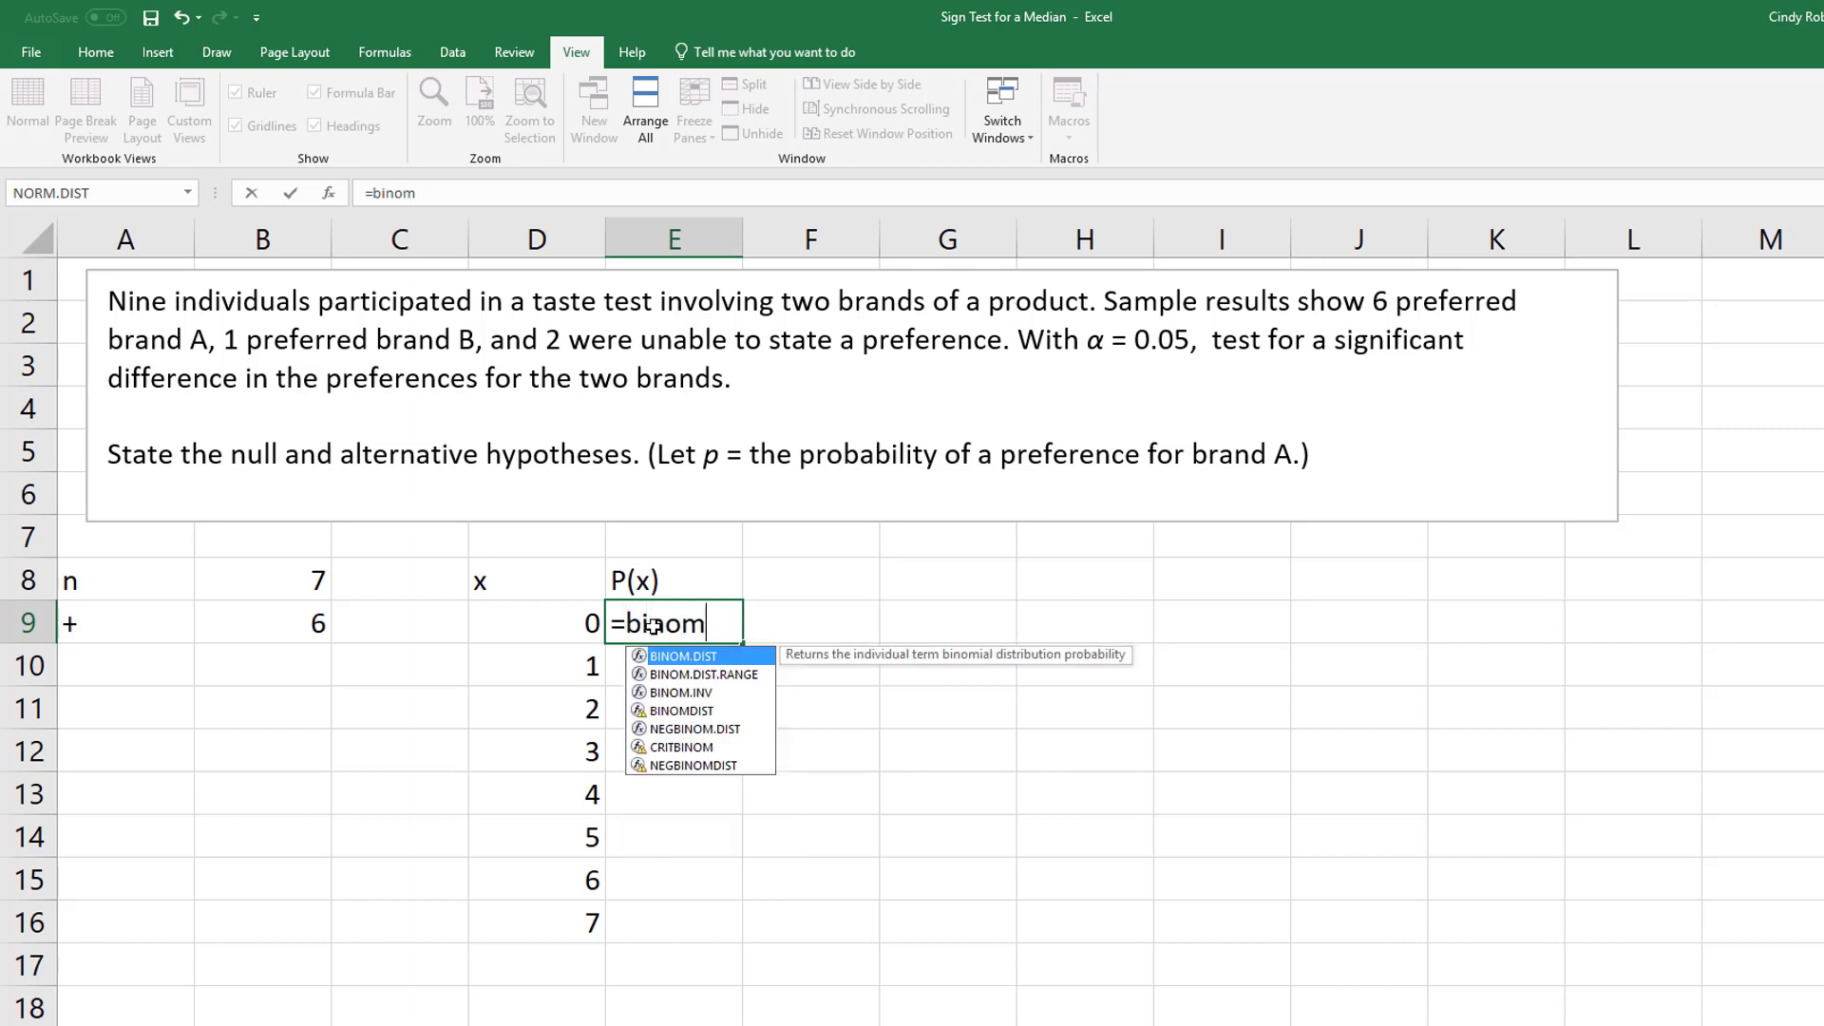
pyautogui.write('.dist(')
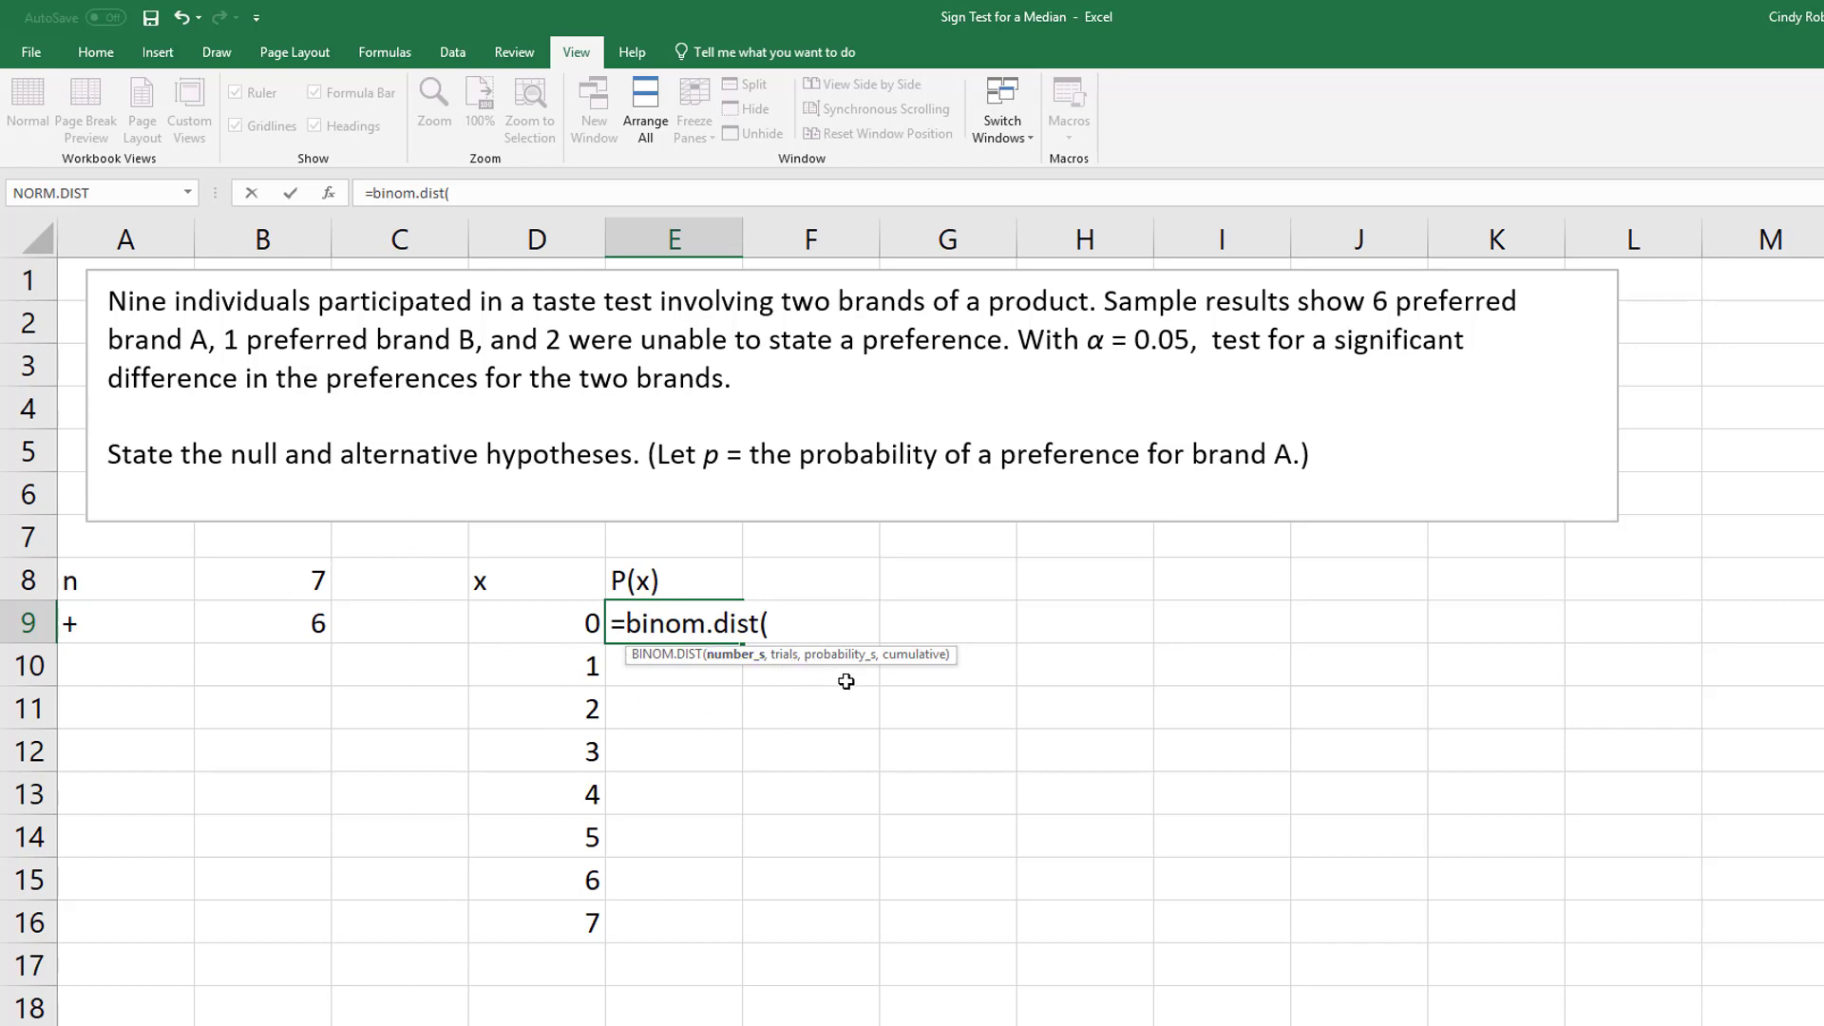
pyautogui.press('Escape')
pyautogui.click(145, 675)
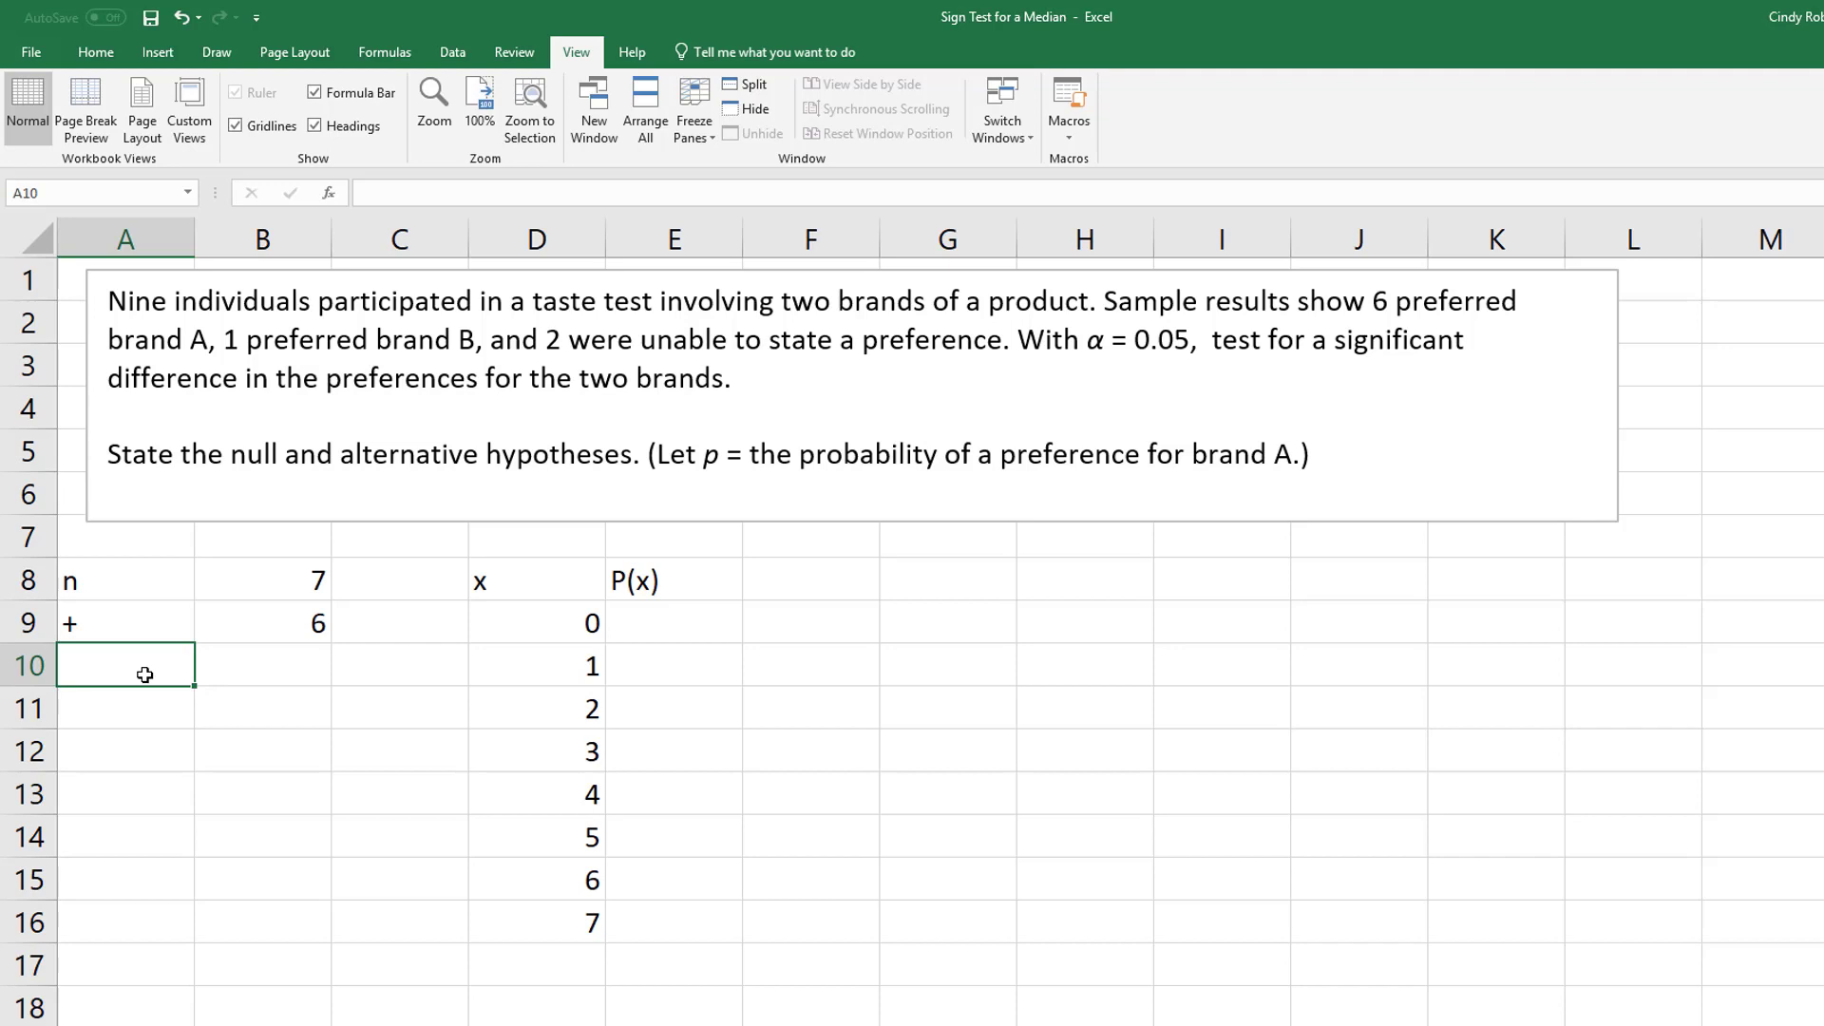
pyautogui.write('p')
pyautogui.press('Tab')
pyautogui.write('0.50')
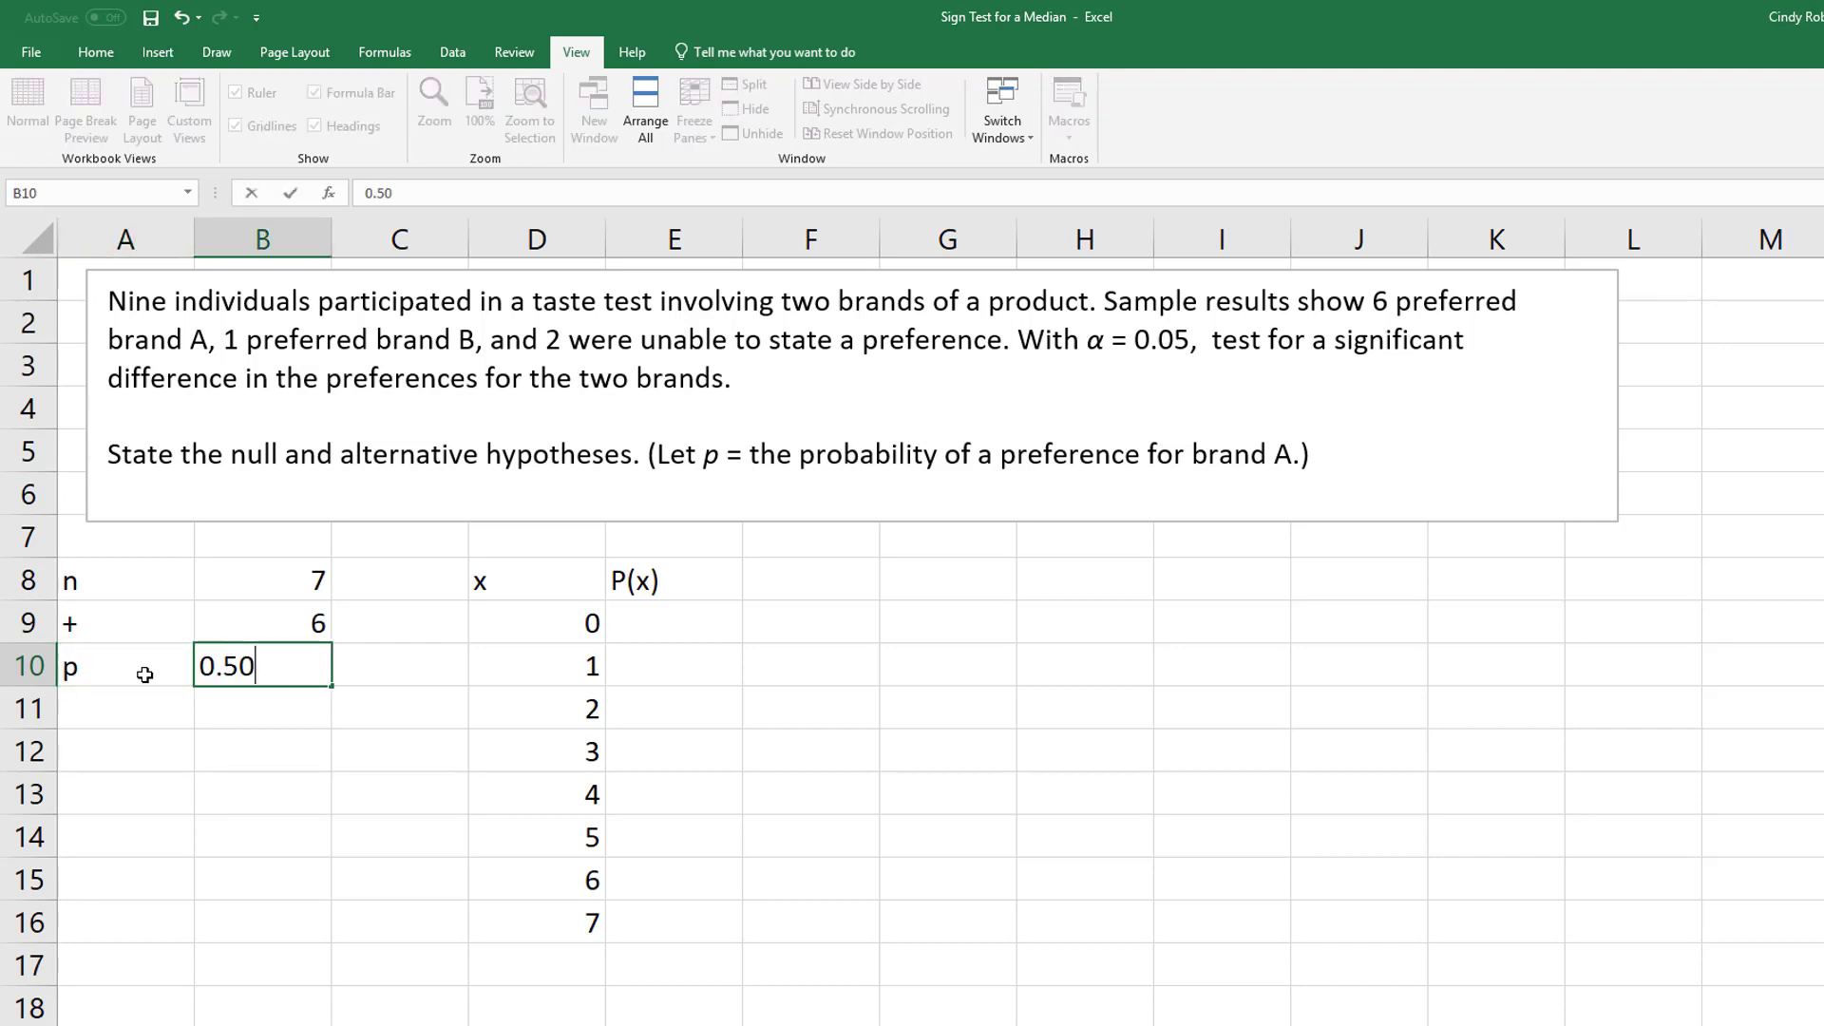
pyautogui.press('Return')
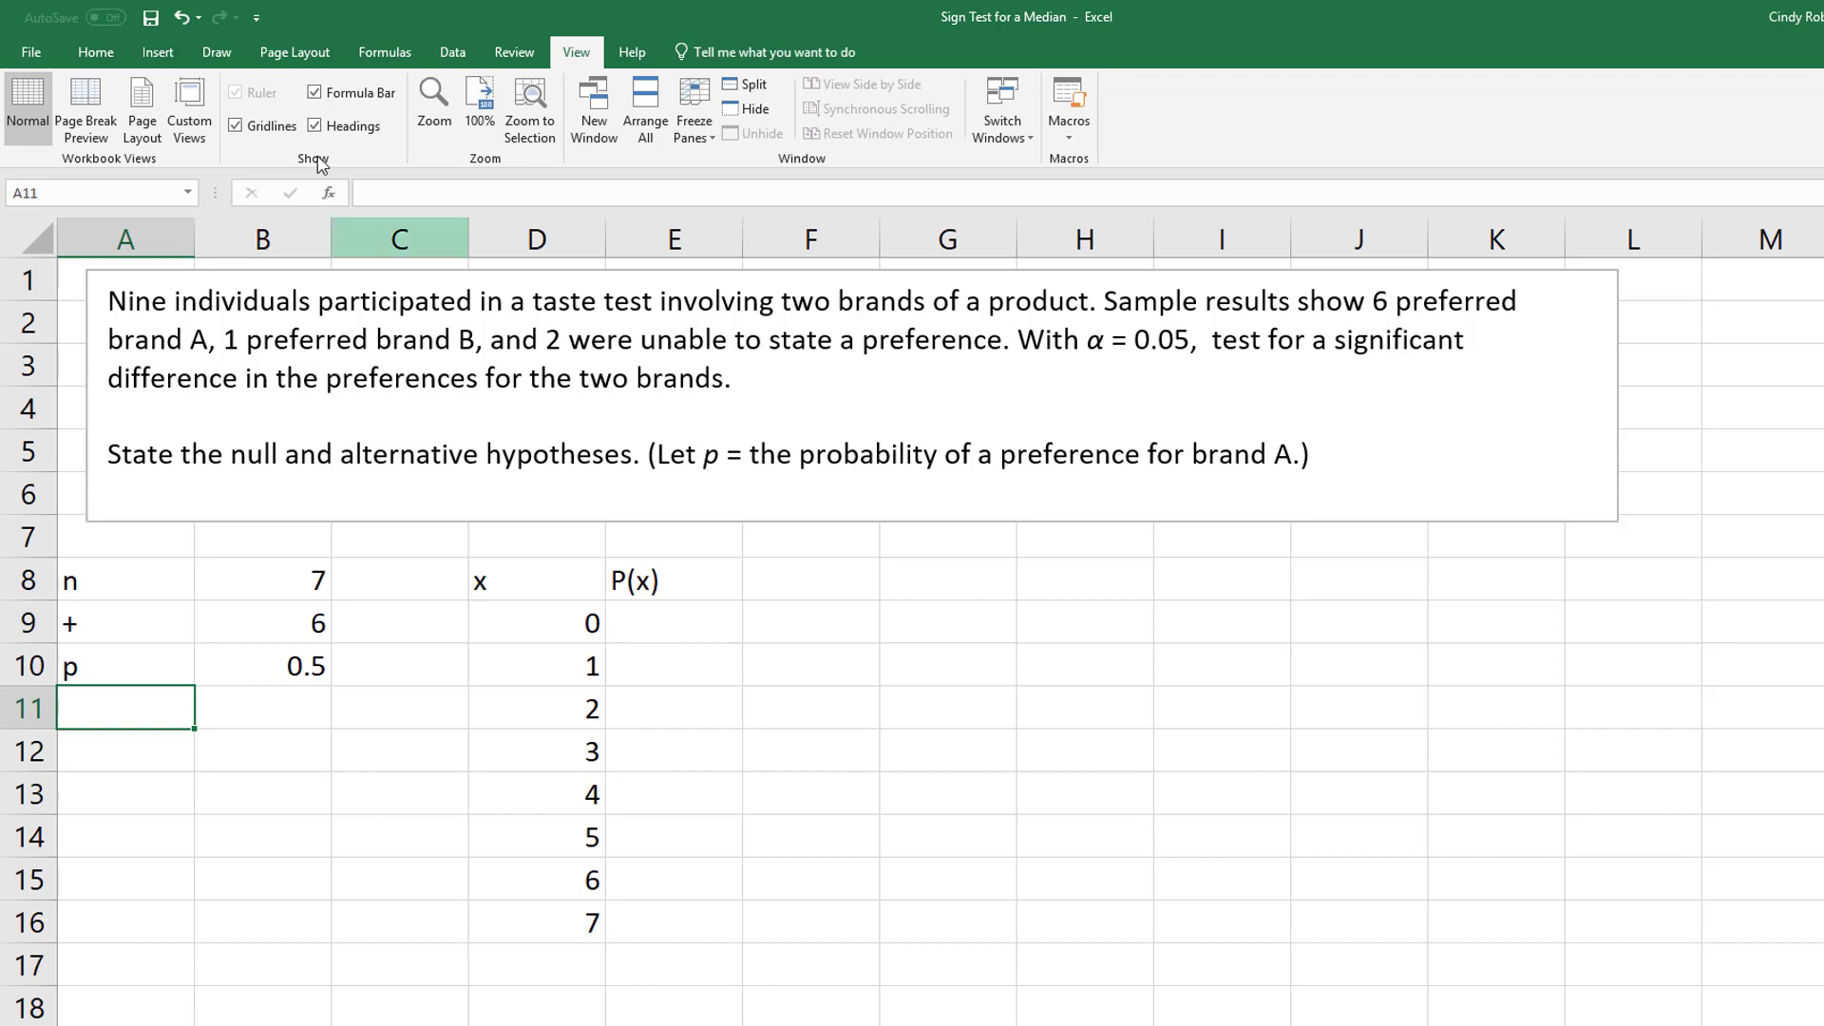
pyautogui.click(163, 54)
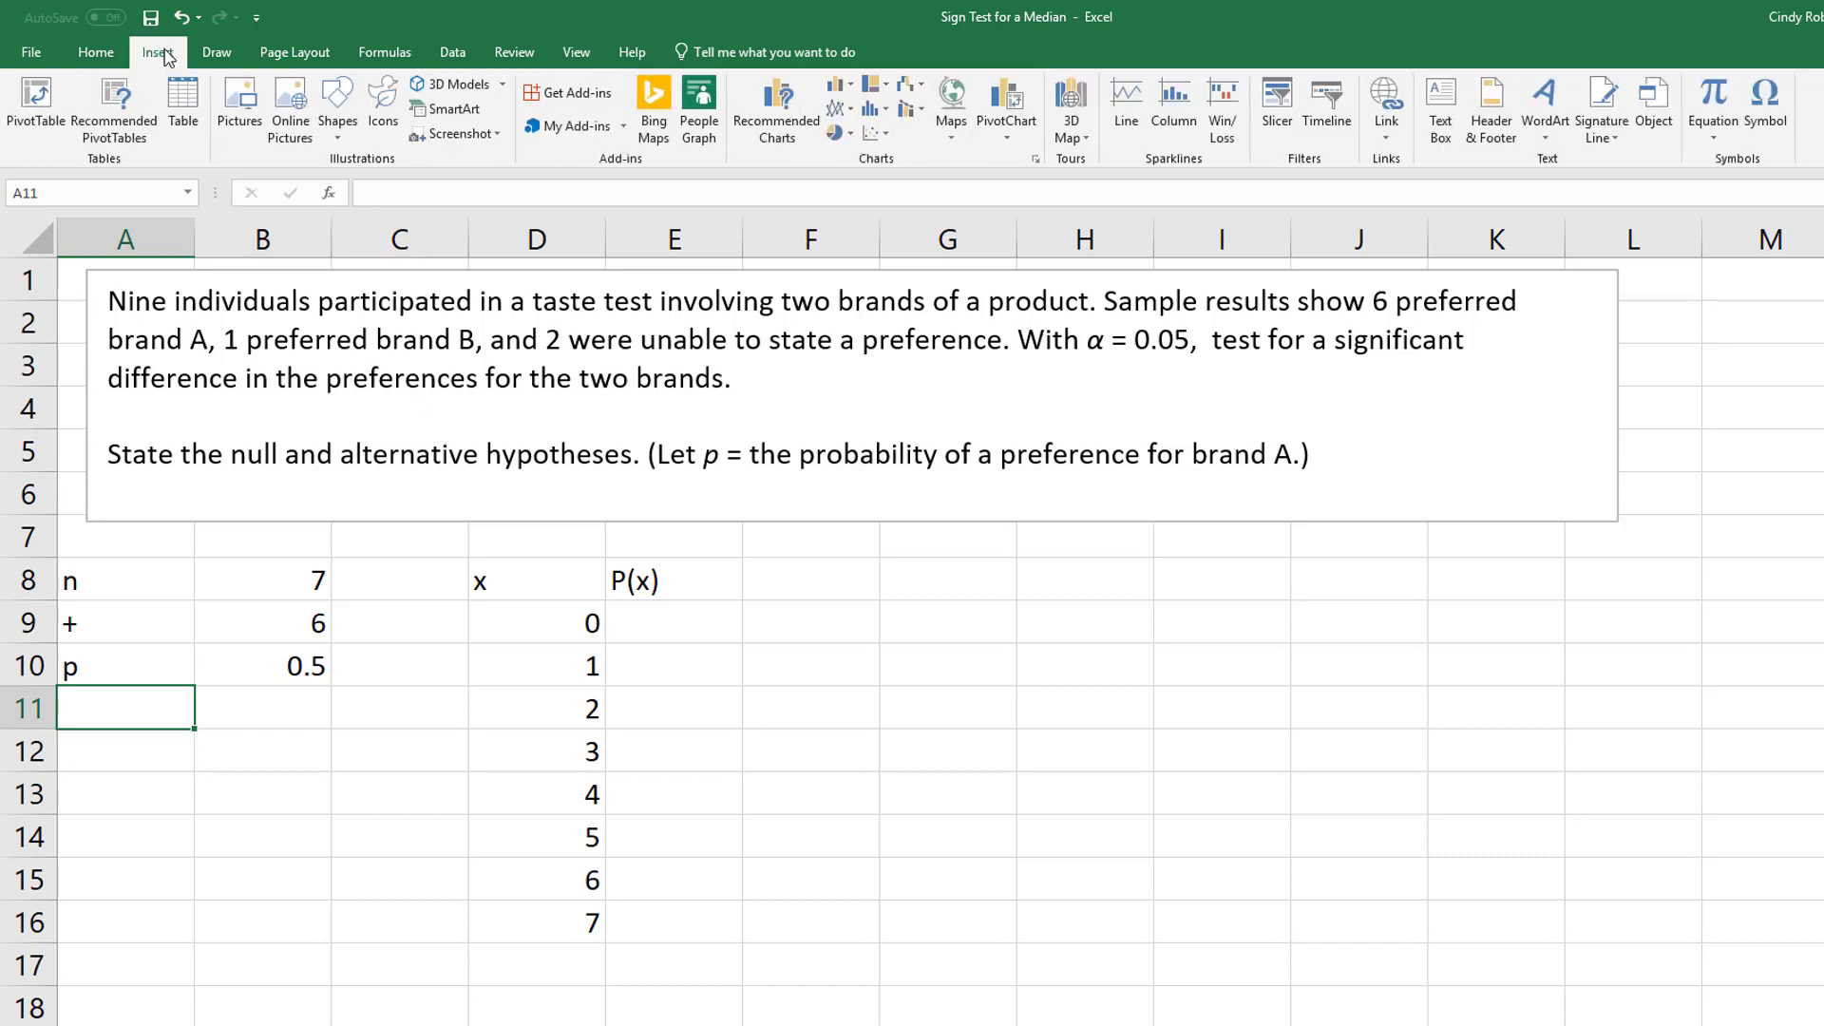
# Step: Insert a screen clipping of H0: p = 0.50 and Ha: p ≠ 0.50 and move it beside the table
pyautogui.click(456, 133)
pyautogui.click(511, 304)
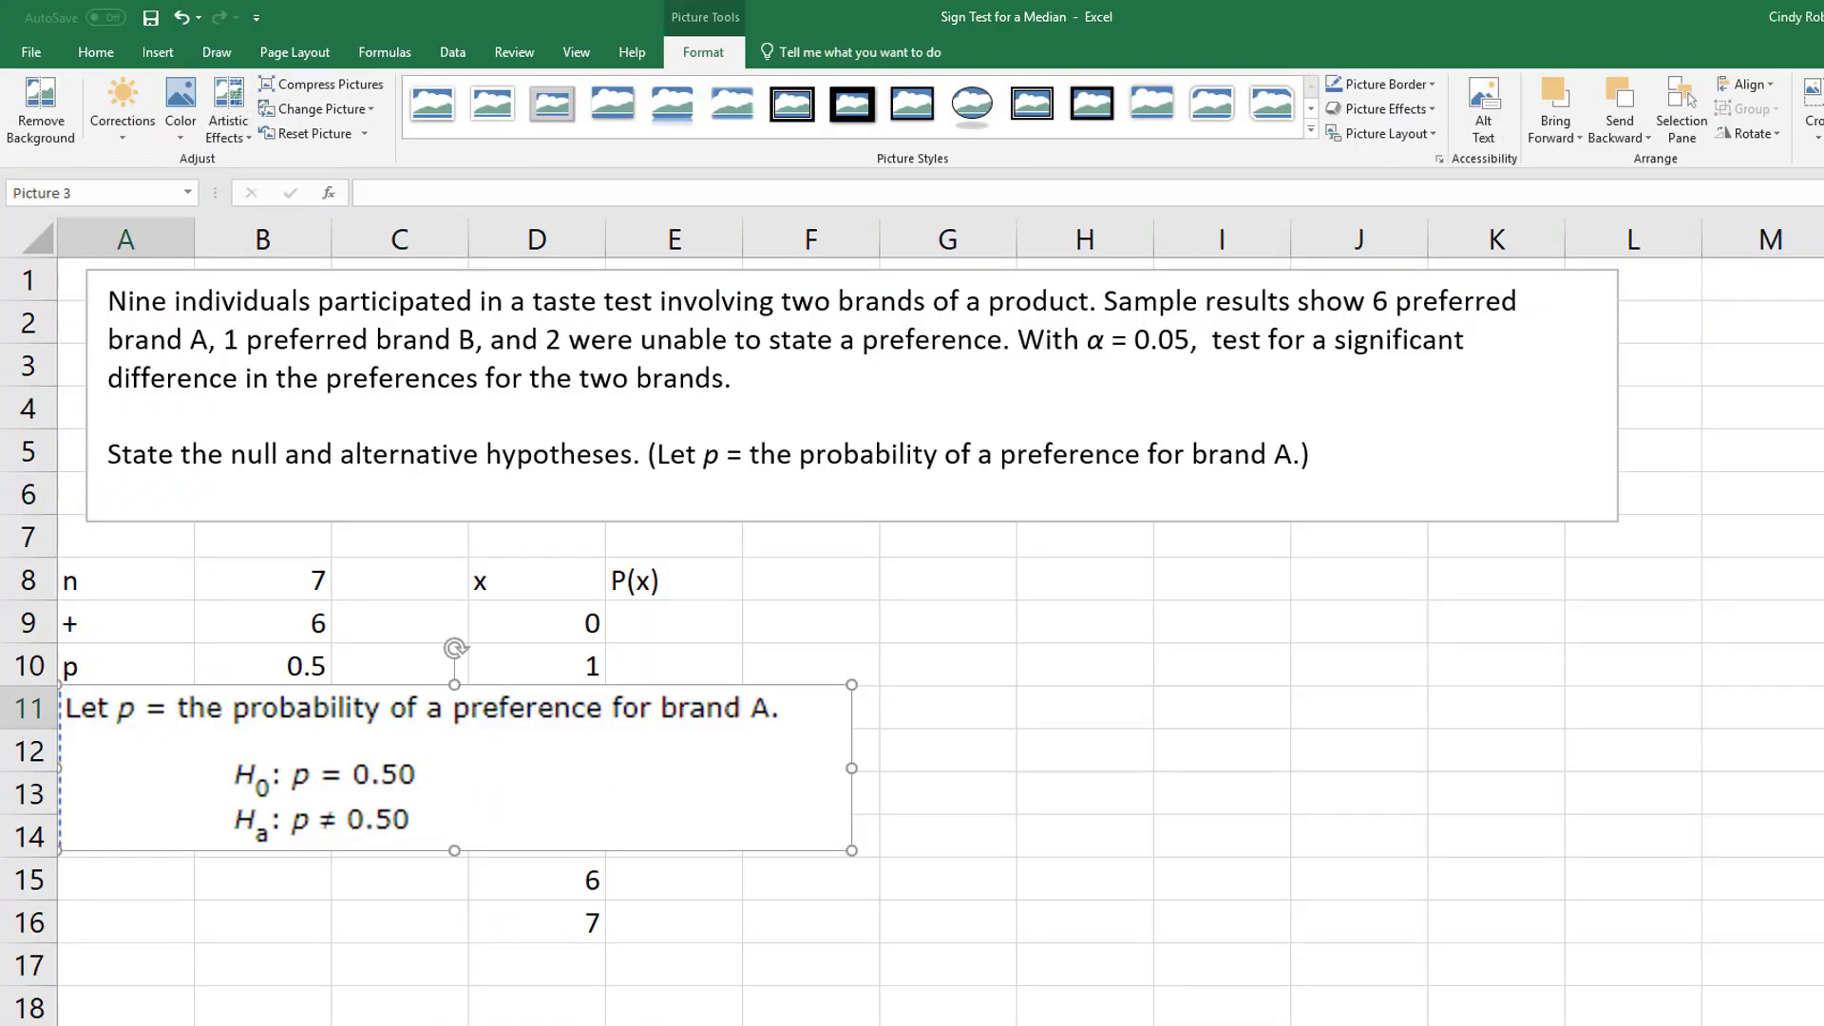
pyautogui.moveTo(486, 727); pyautogui.dragTo(1264, 601)
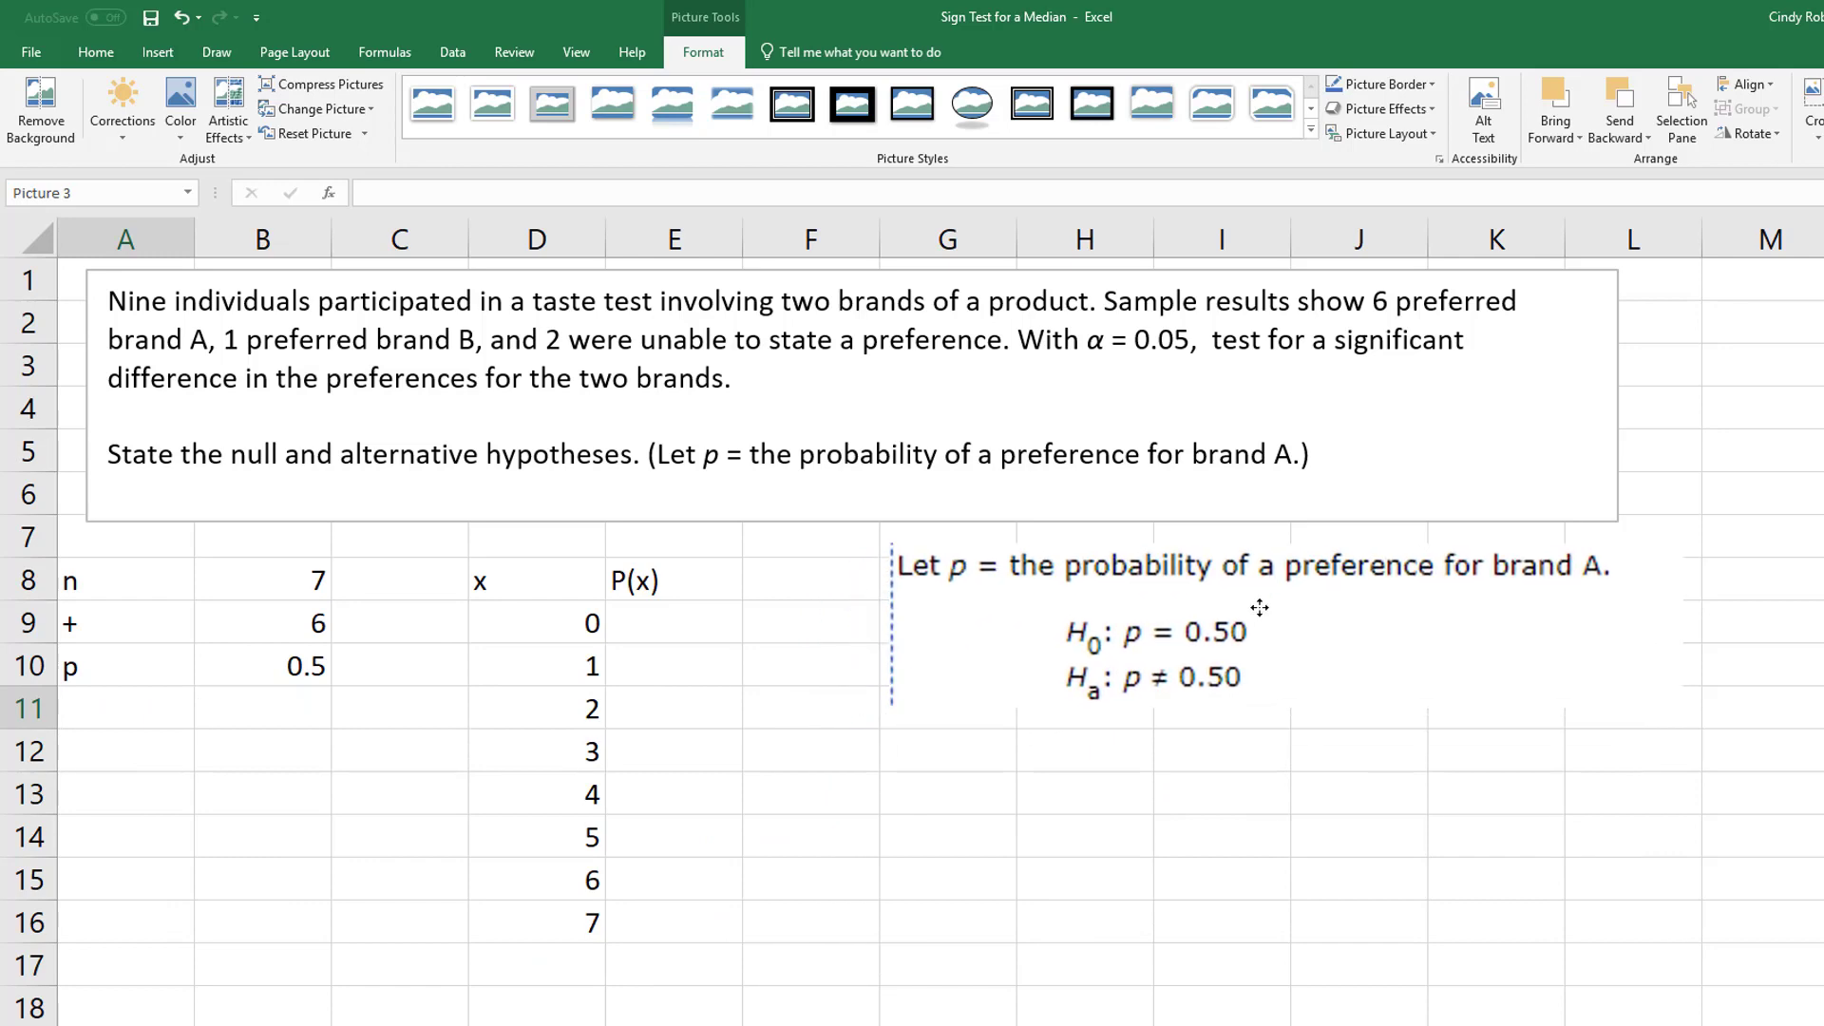
pyautogui.click(1267, 835)
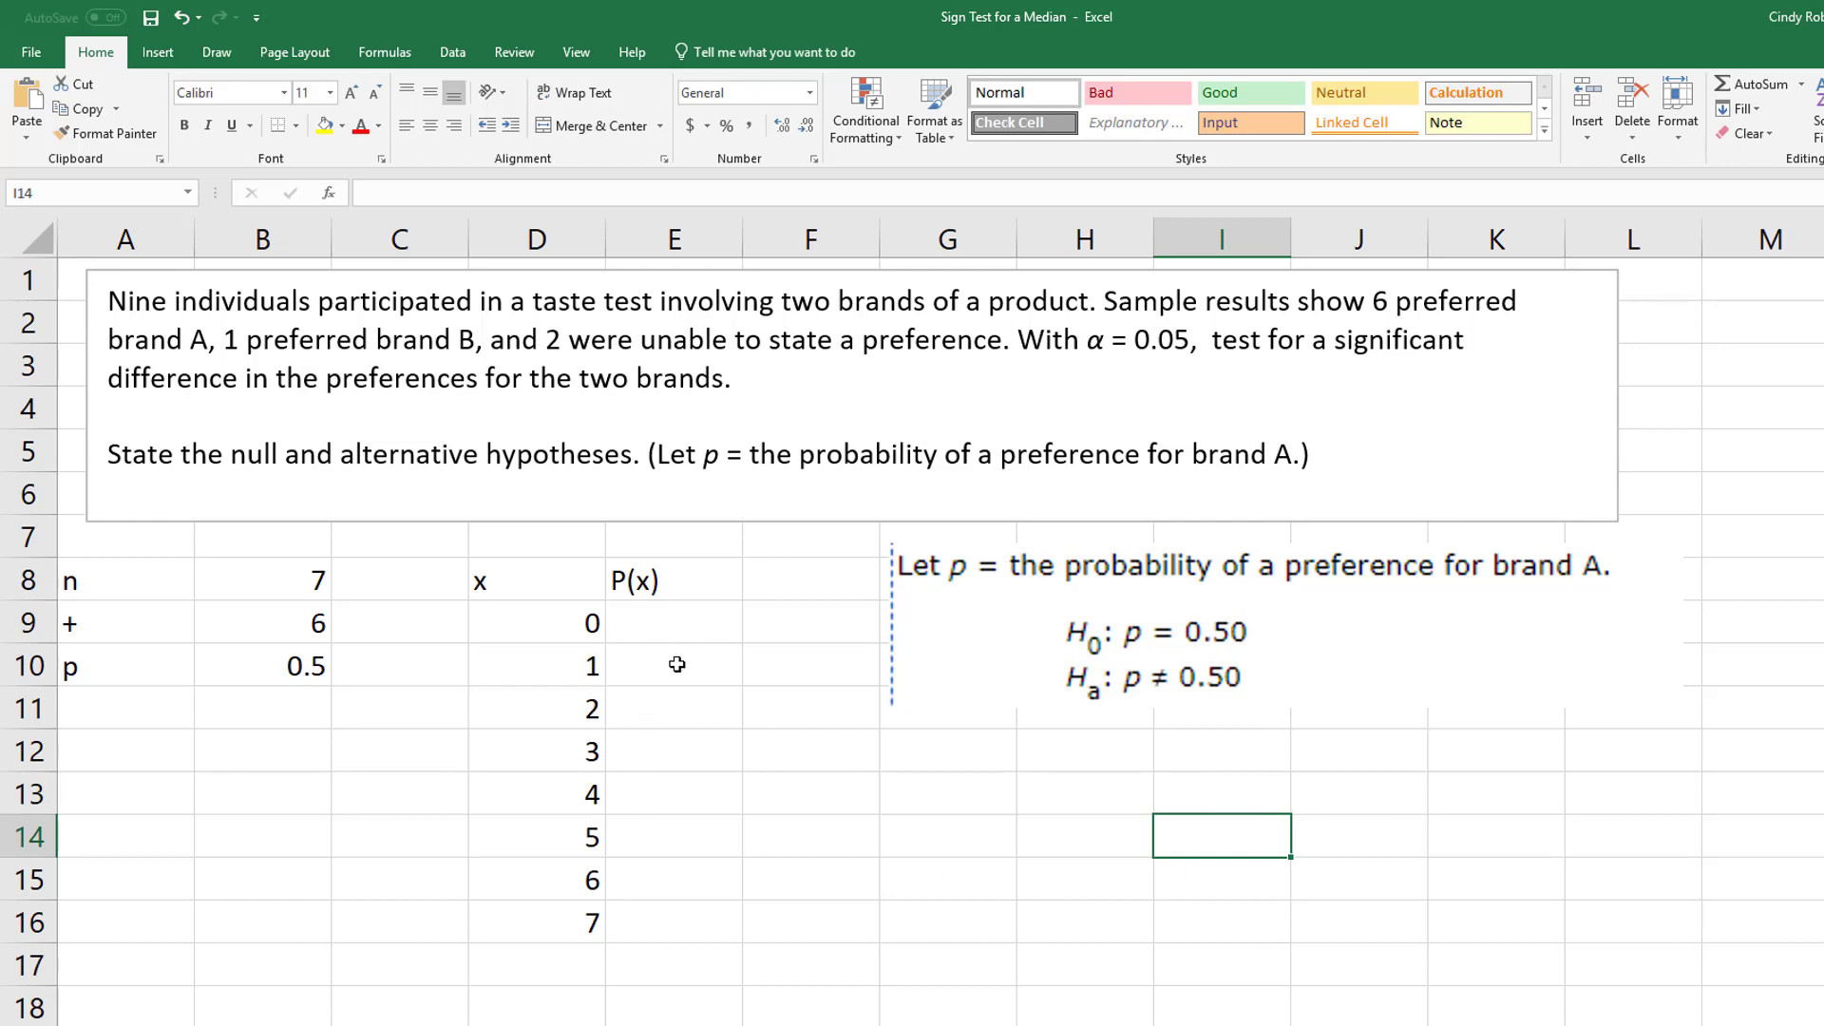
pyautogui.click(671, 623)
# Step: Enter =BINOM.DIST(D9,$B$8,$B$10,FALSE) in E9, giving P(0) = 0.00781
pyautogui.write('=')
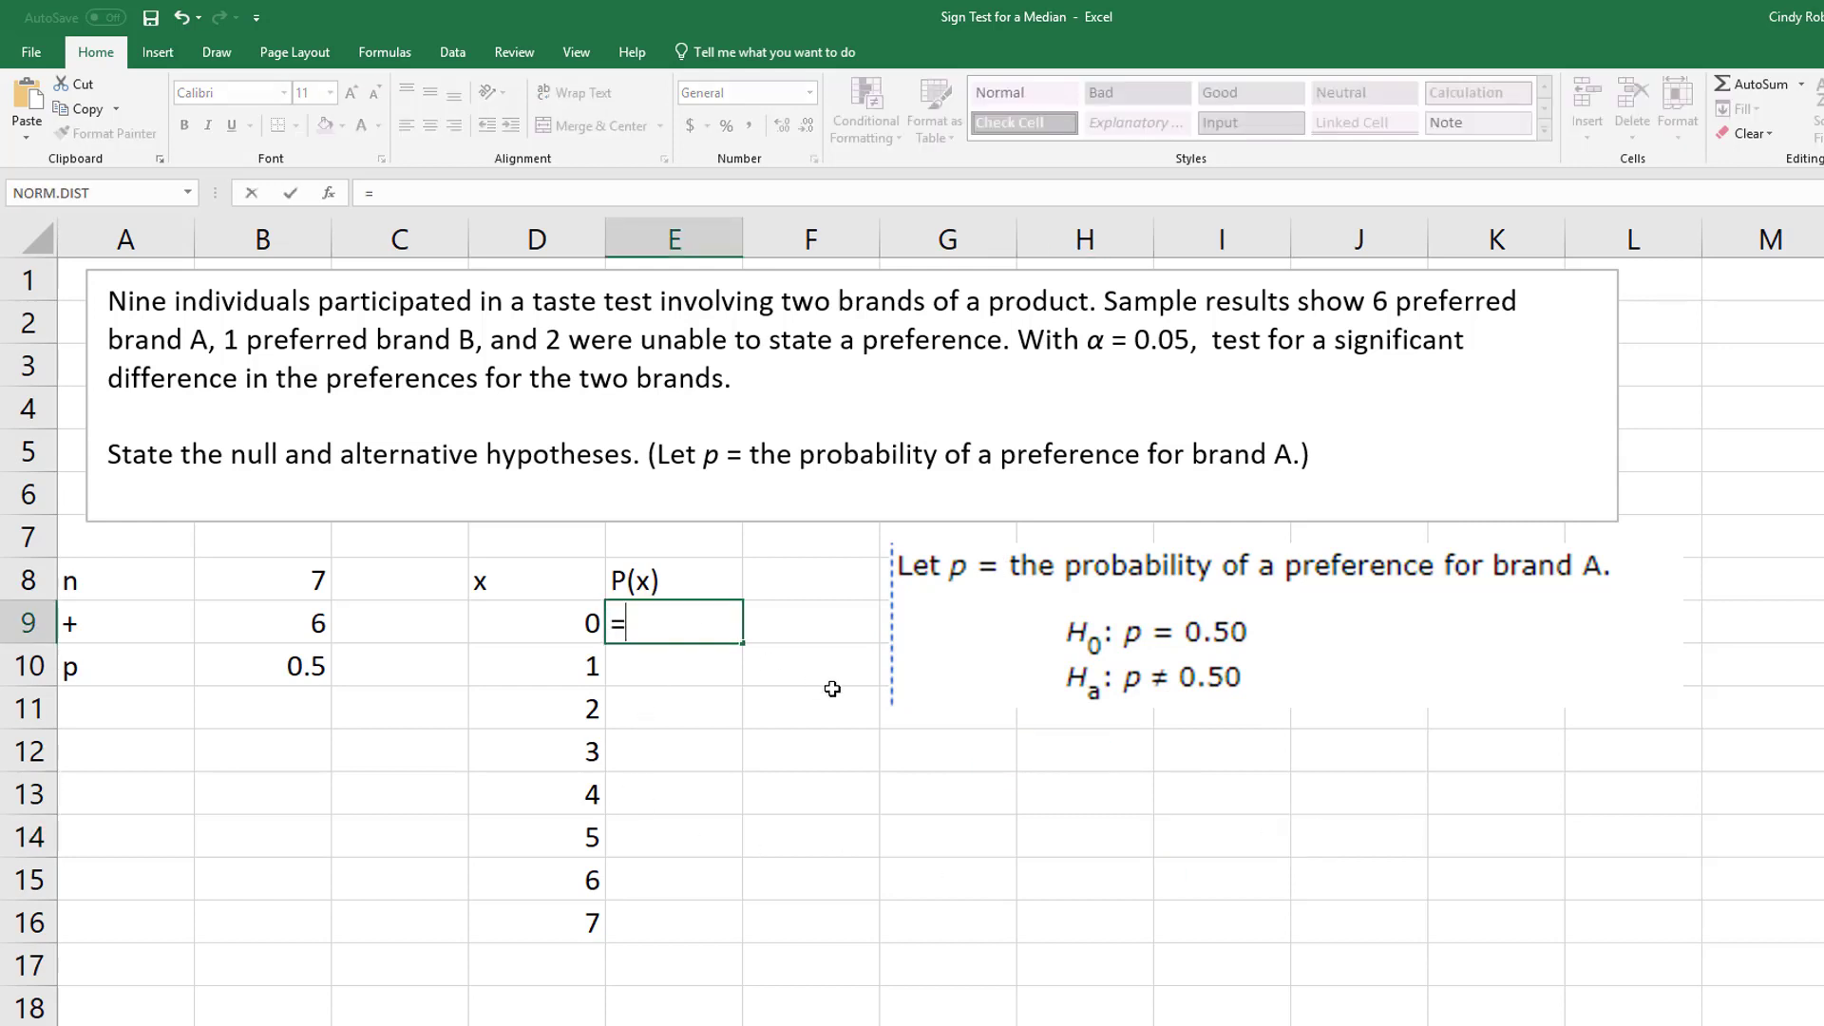
pyautogui.write('binom.dist(')
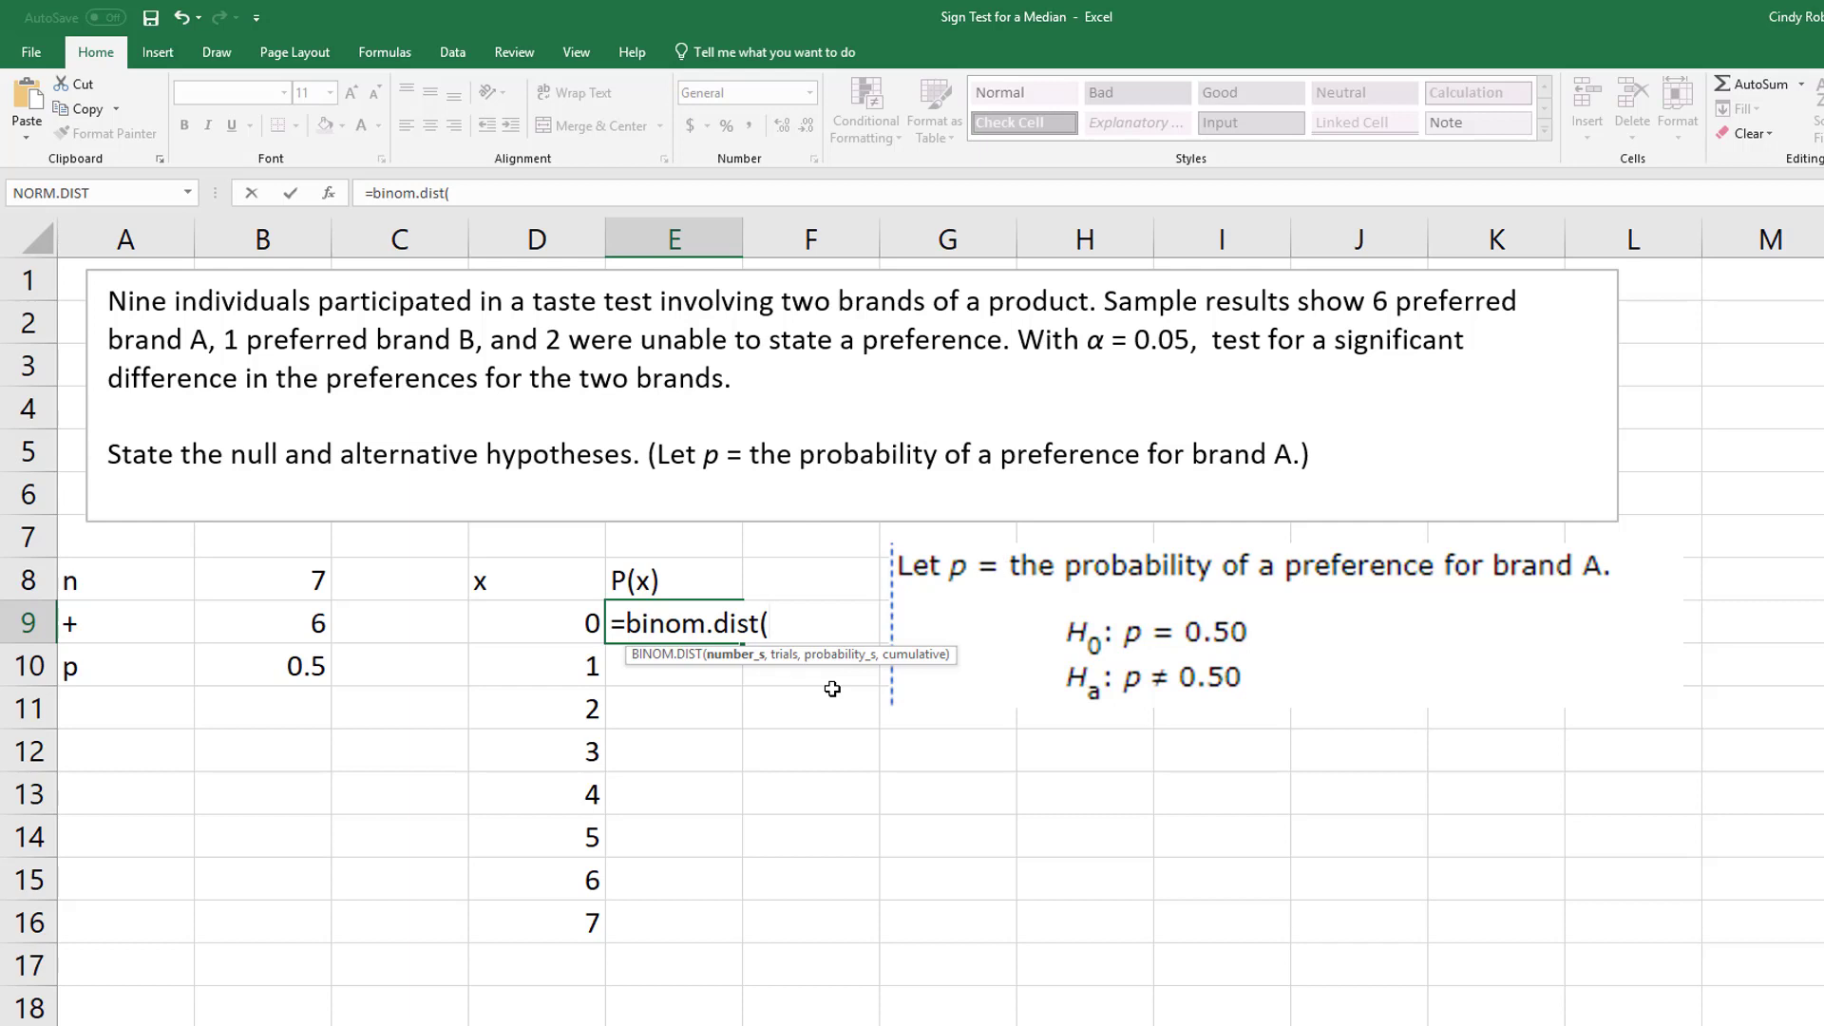
pyautogui.click(535, 618)
pyautogui.write(',')
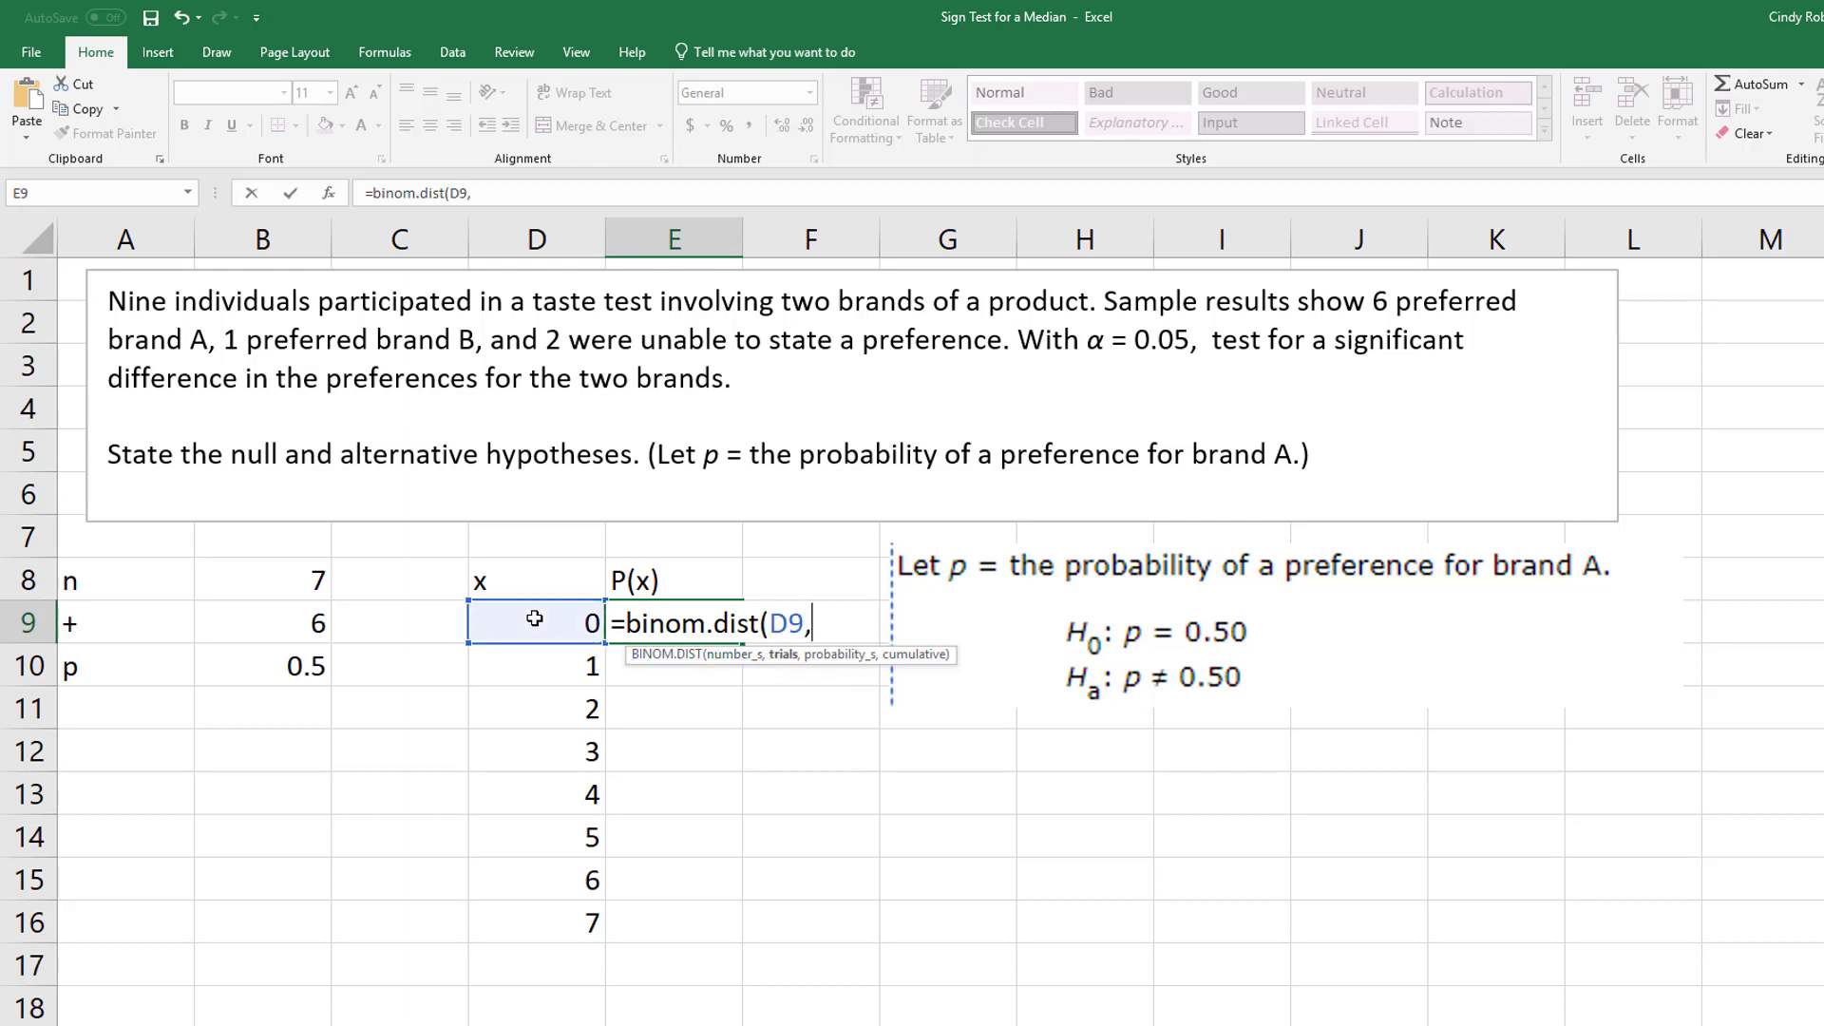
pyautogui.click(276, 576)
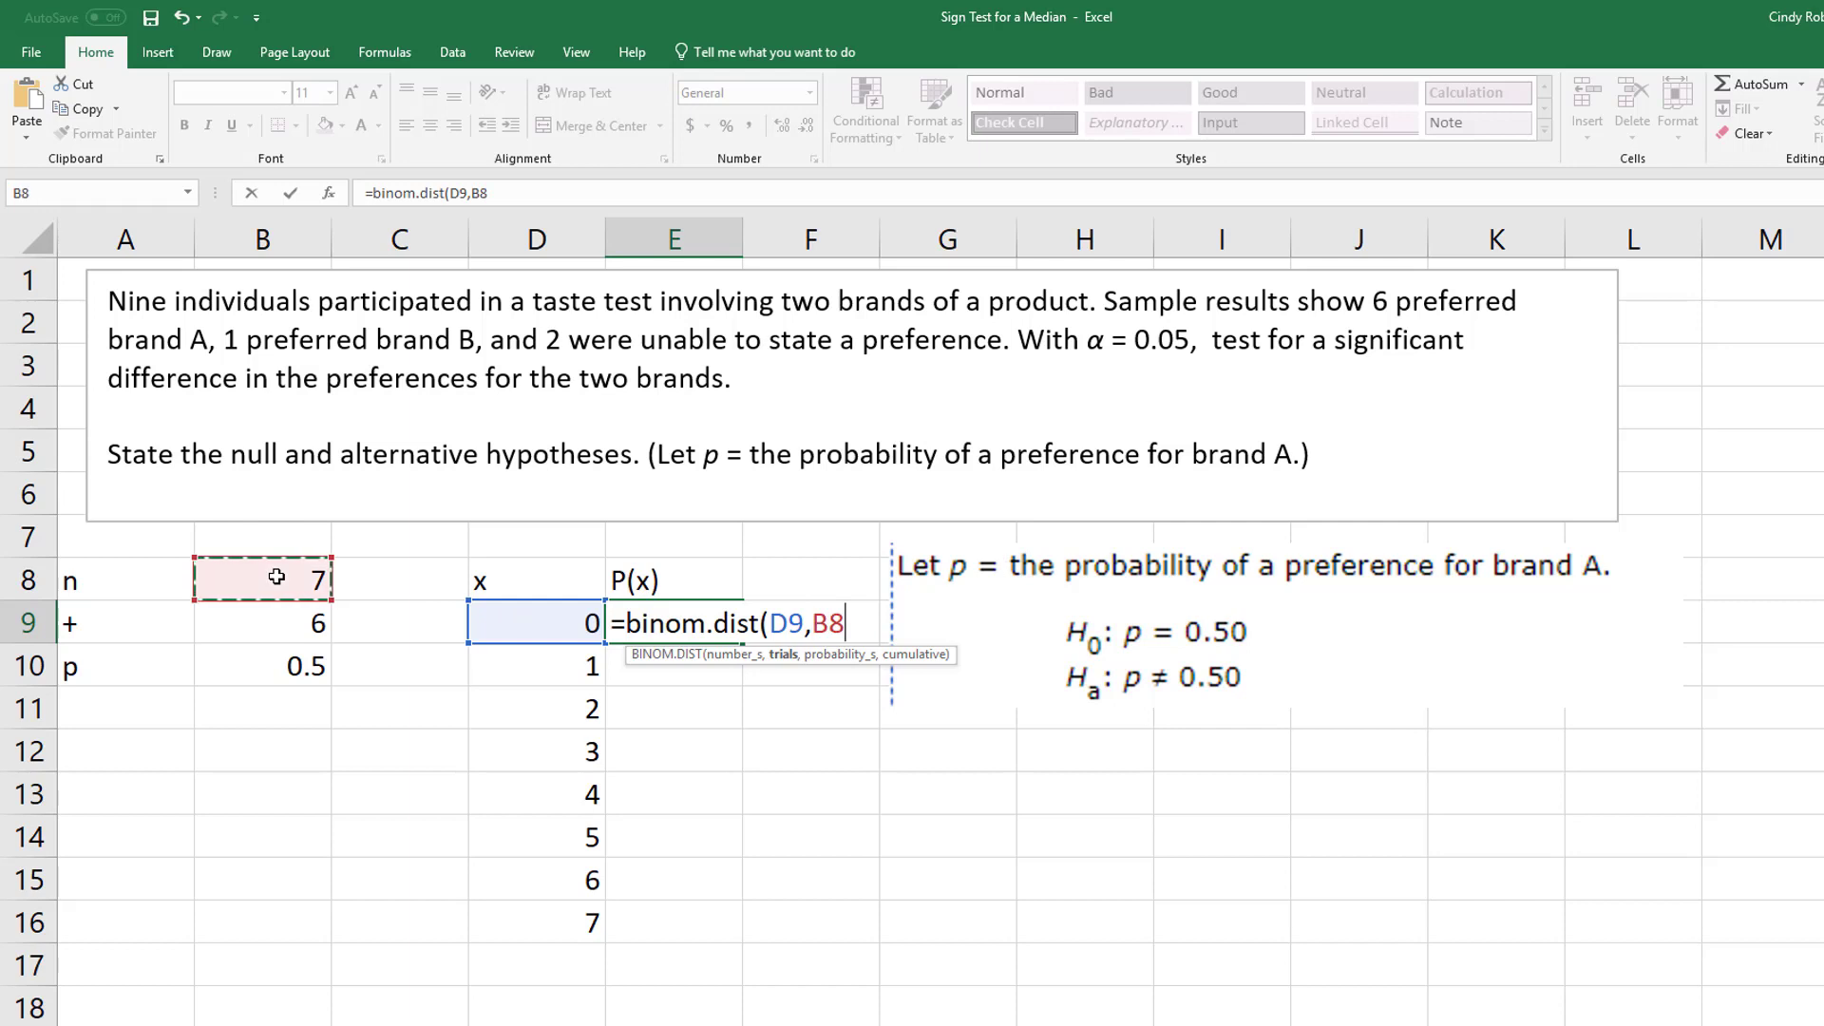
pyautogui.press('F4')
pyautogui.write(',')
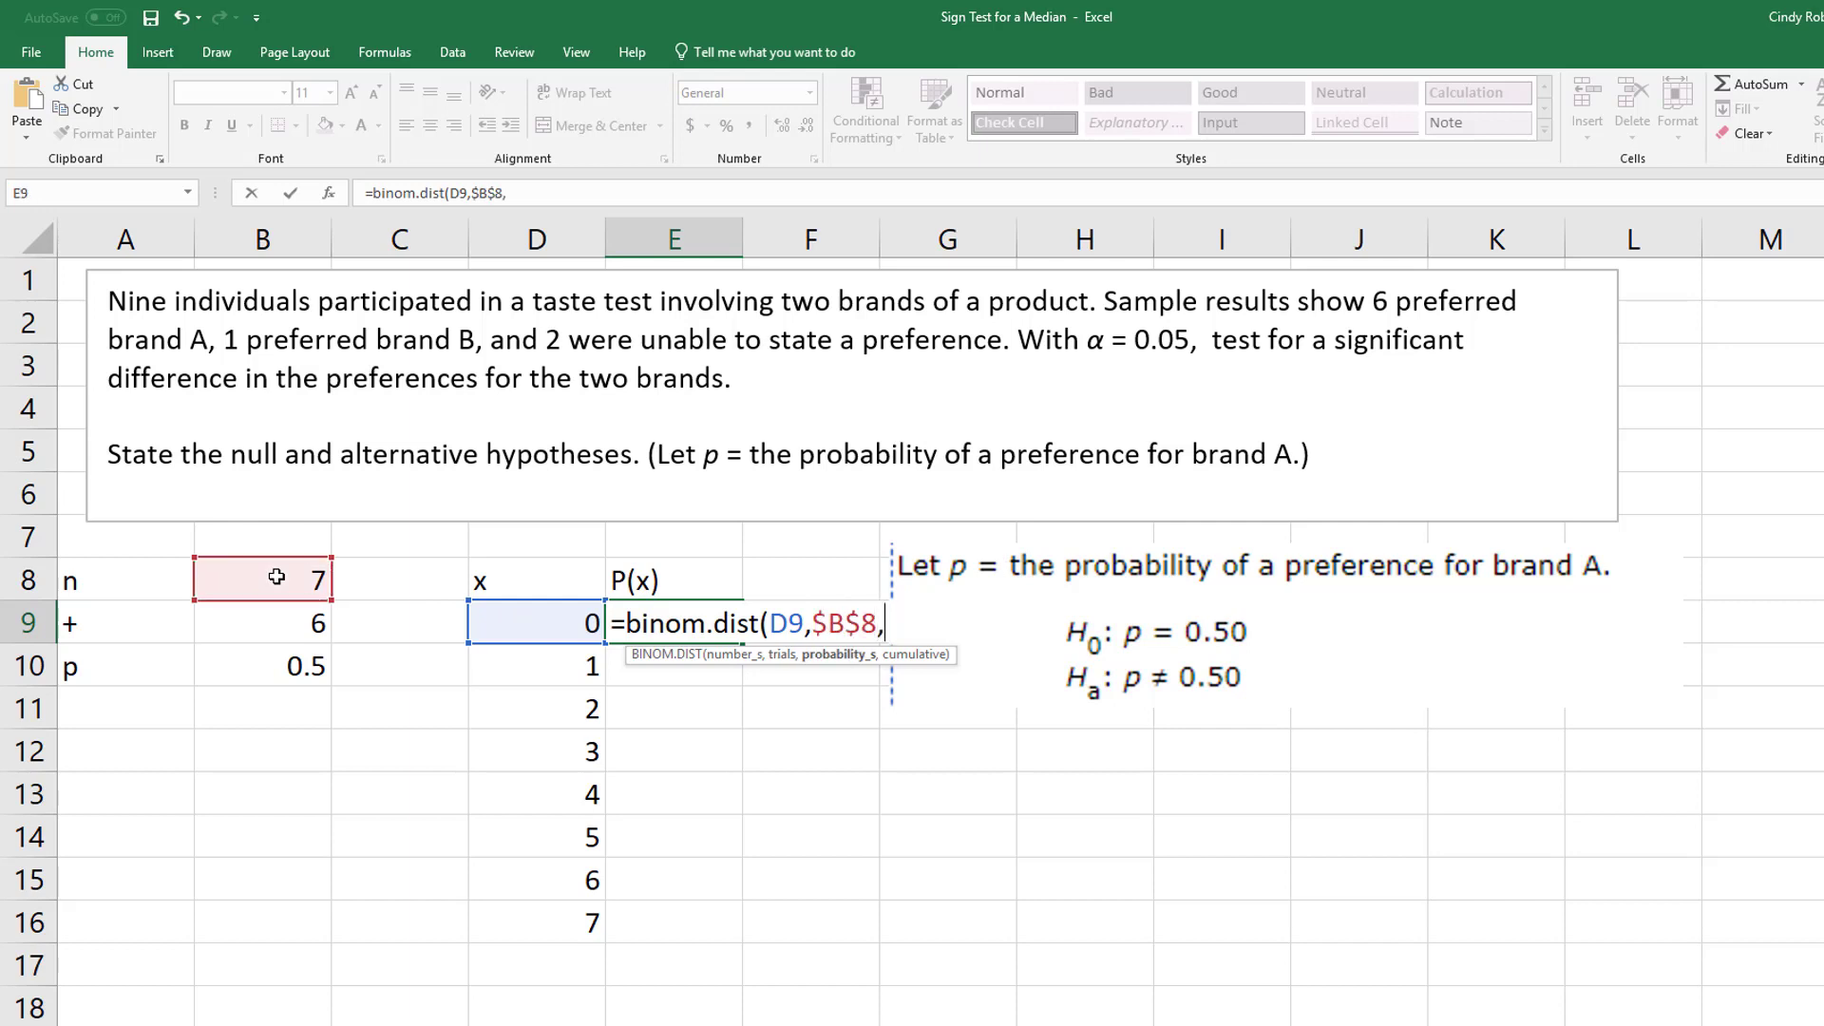
pyautogui.click(296, 663)
pyautogui.press('F4')
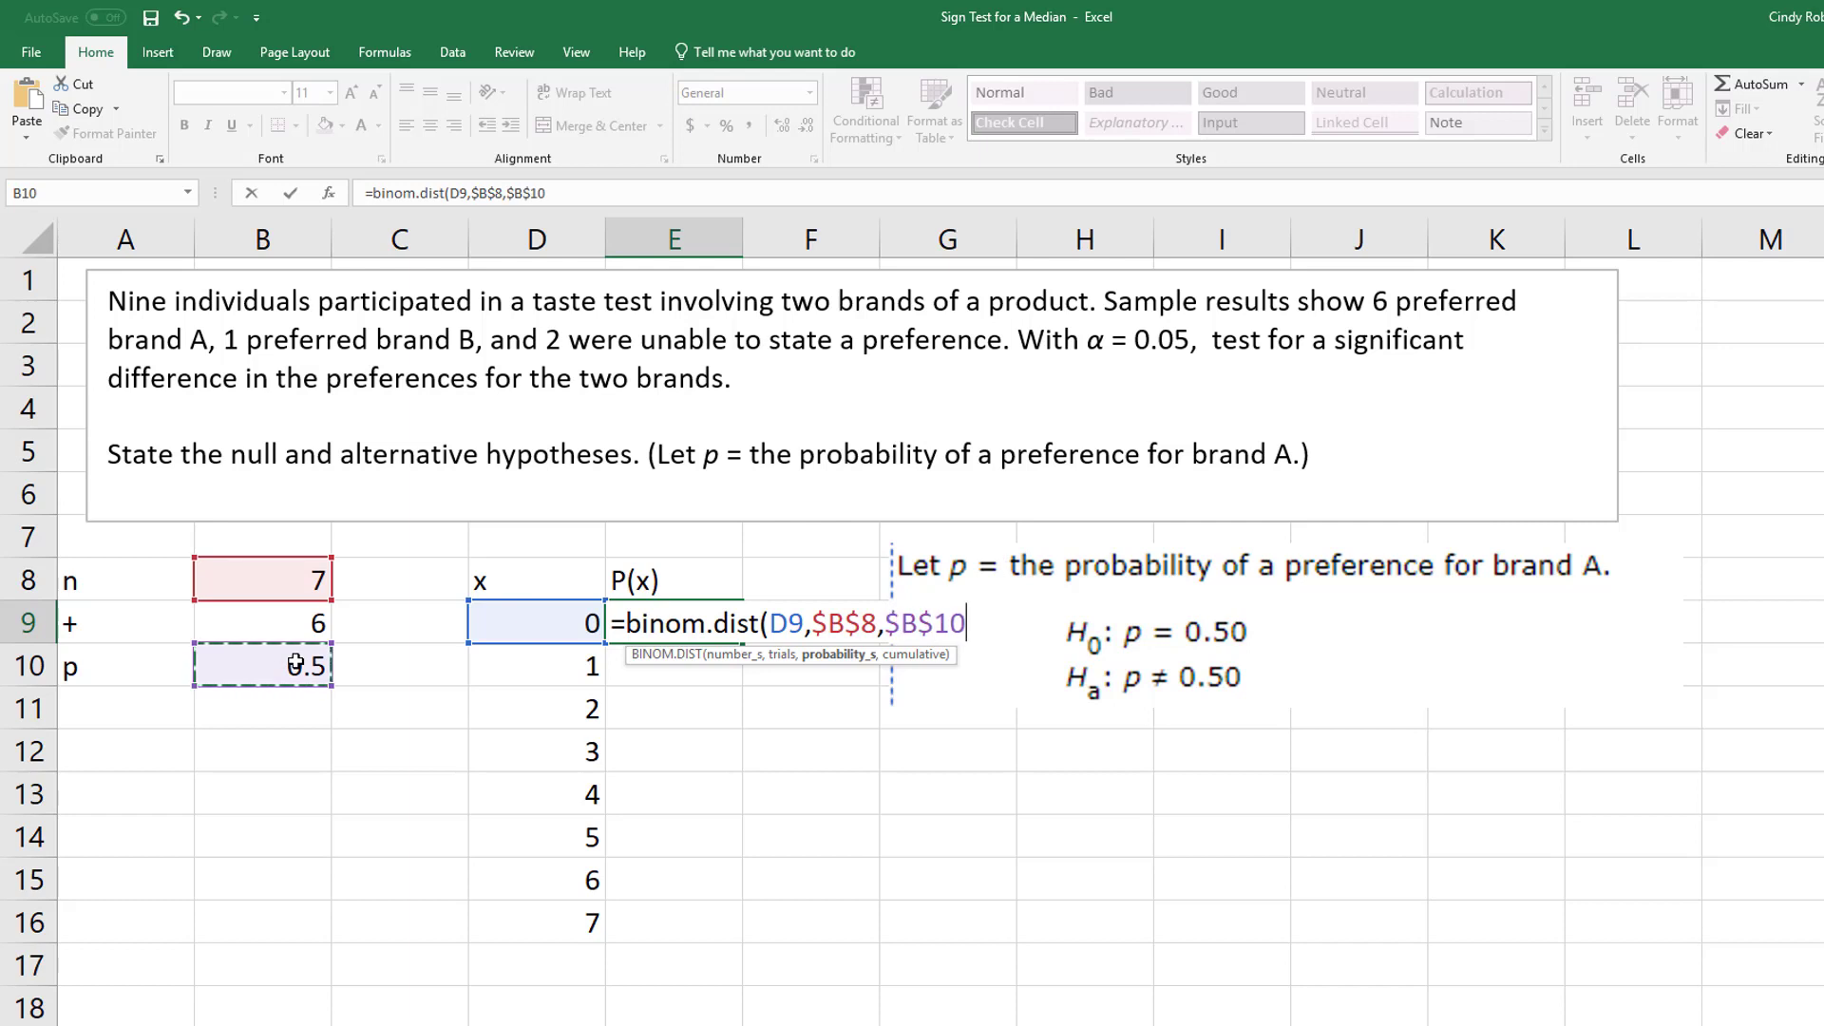
pyautogui.write(',false)')
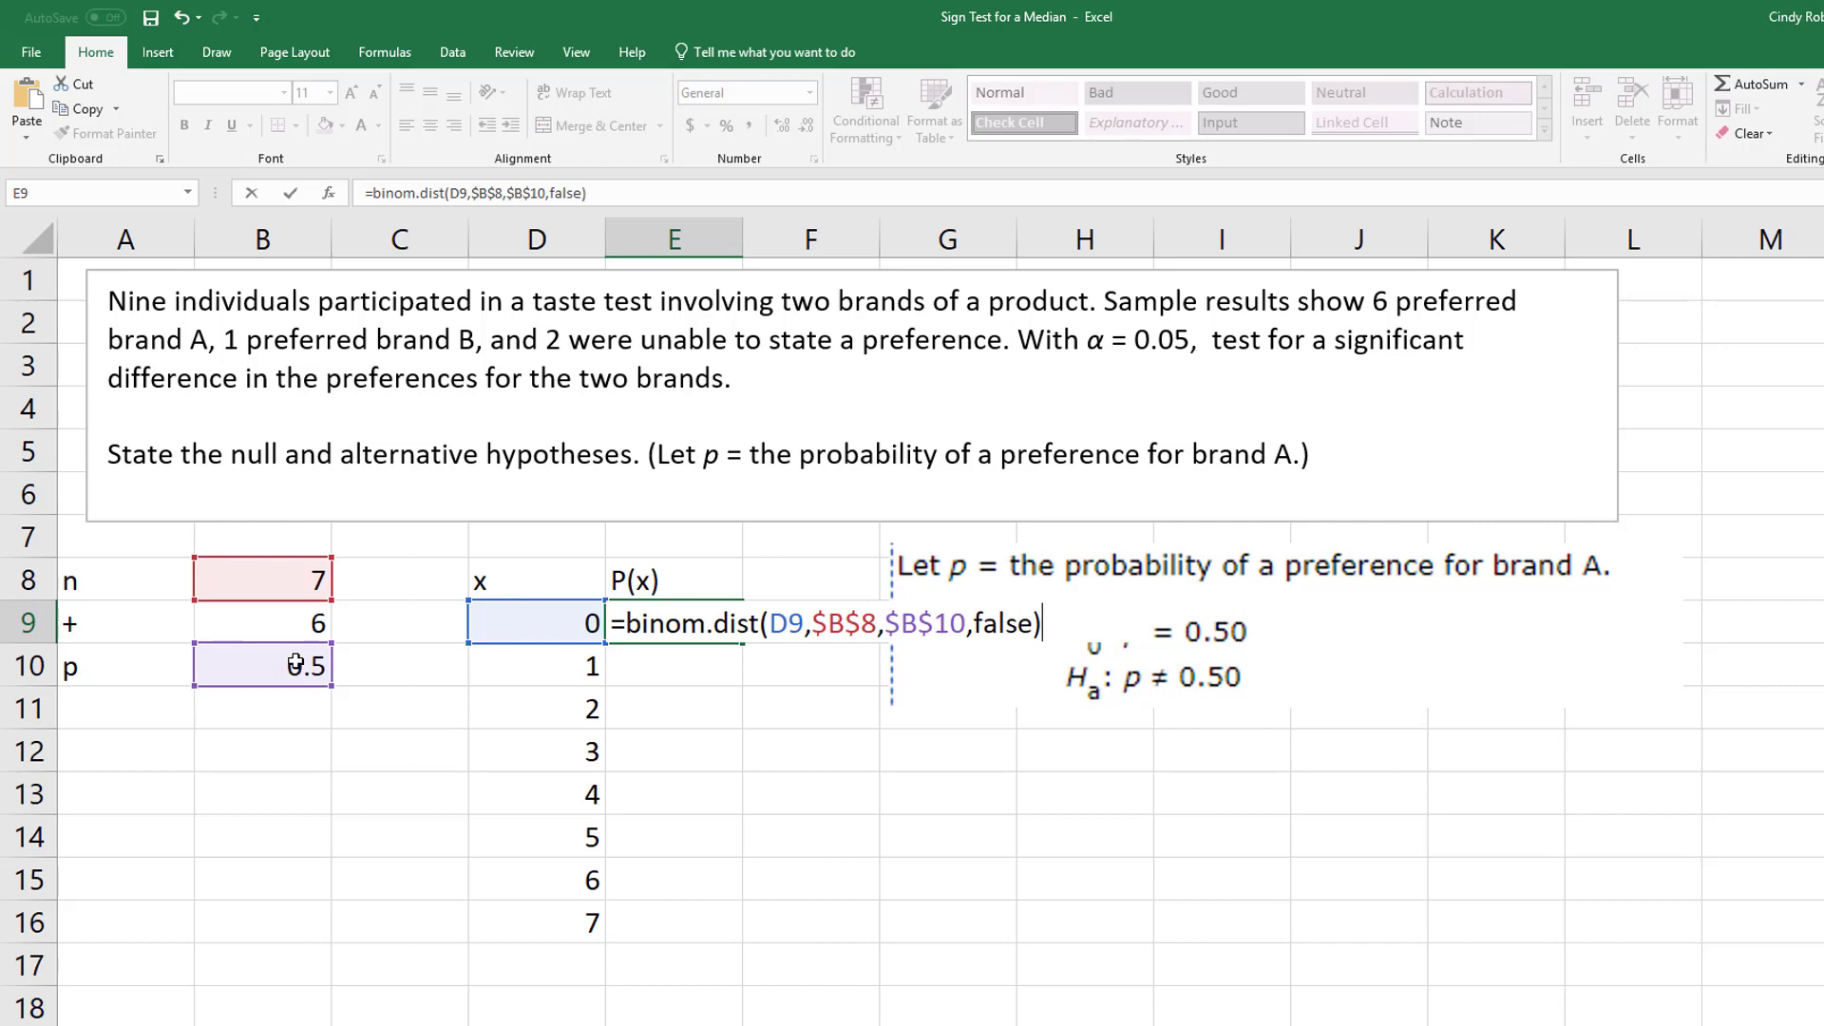
pyautogui.press('Return')
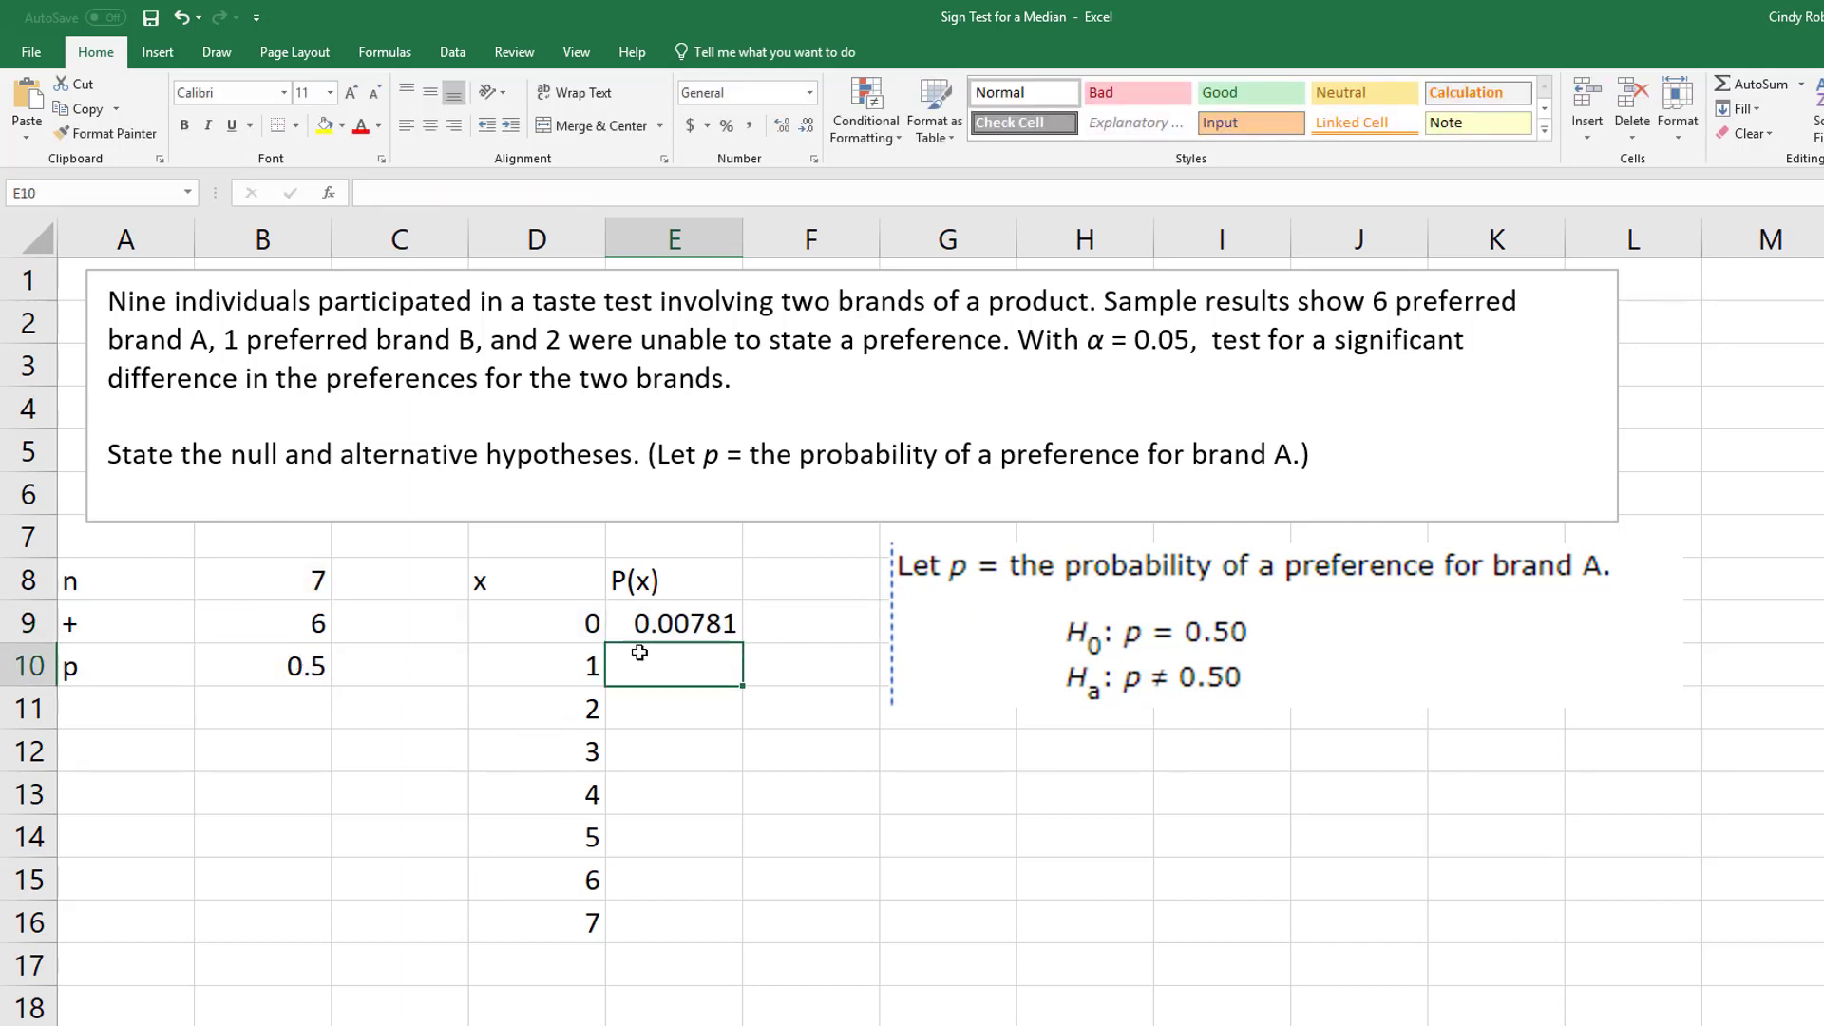
pyautogui.click(659, 618)
# Step: Copy the E9 formula down to E16 and total the column with =SUM(E9:E16) in E18
pyautogui.moveTo(743, 644); pyautogui.dragTo(711, 933)
pyautogui.click(678, 993)
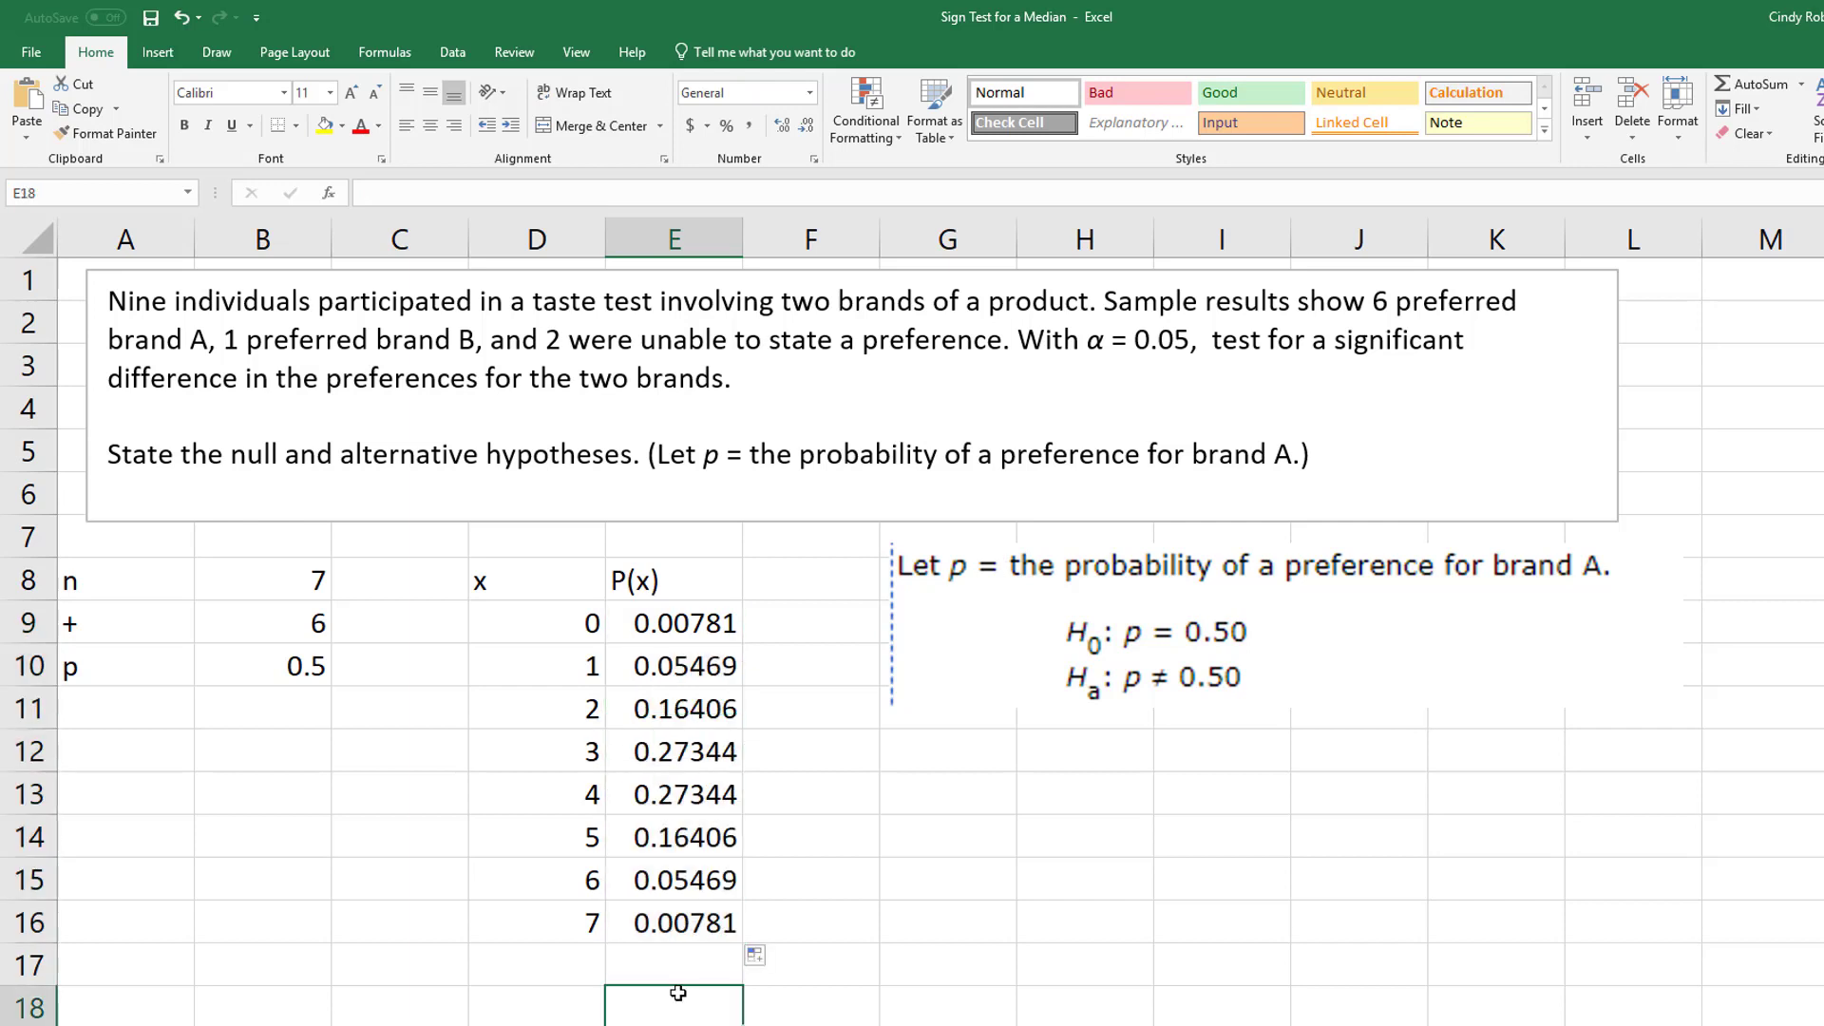
pyautogui.write('=sum(')
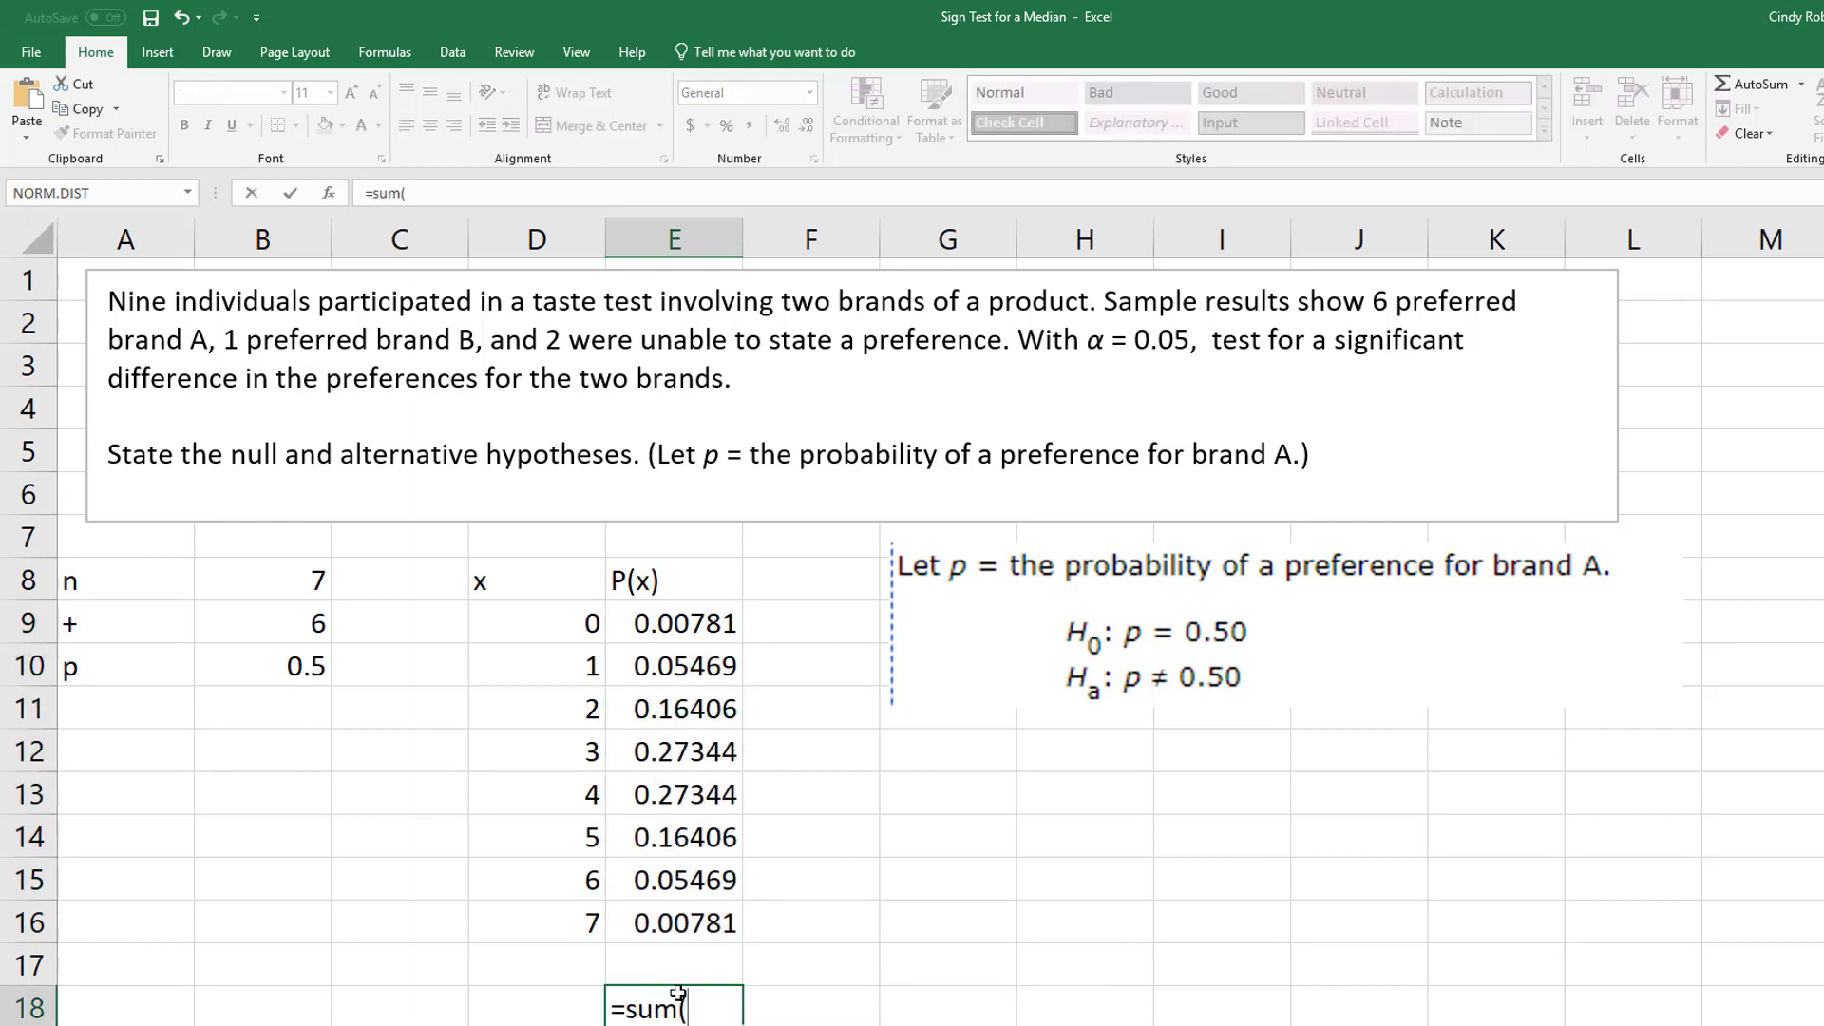
pyautogui.moveTo(654, 625); pyautogui.dragTo(663, 915)
pyautogui.press('Return')
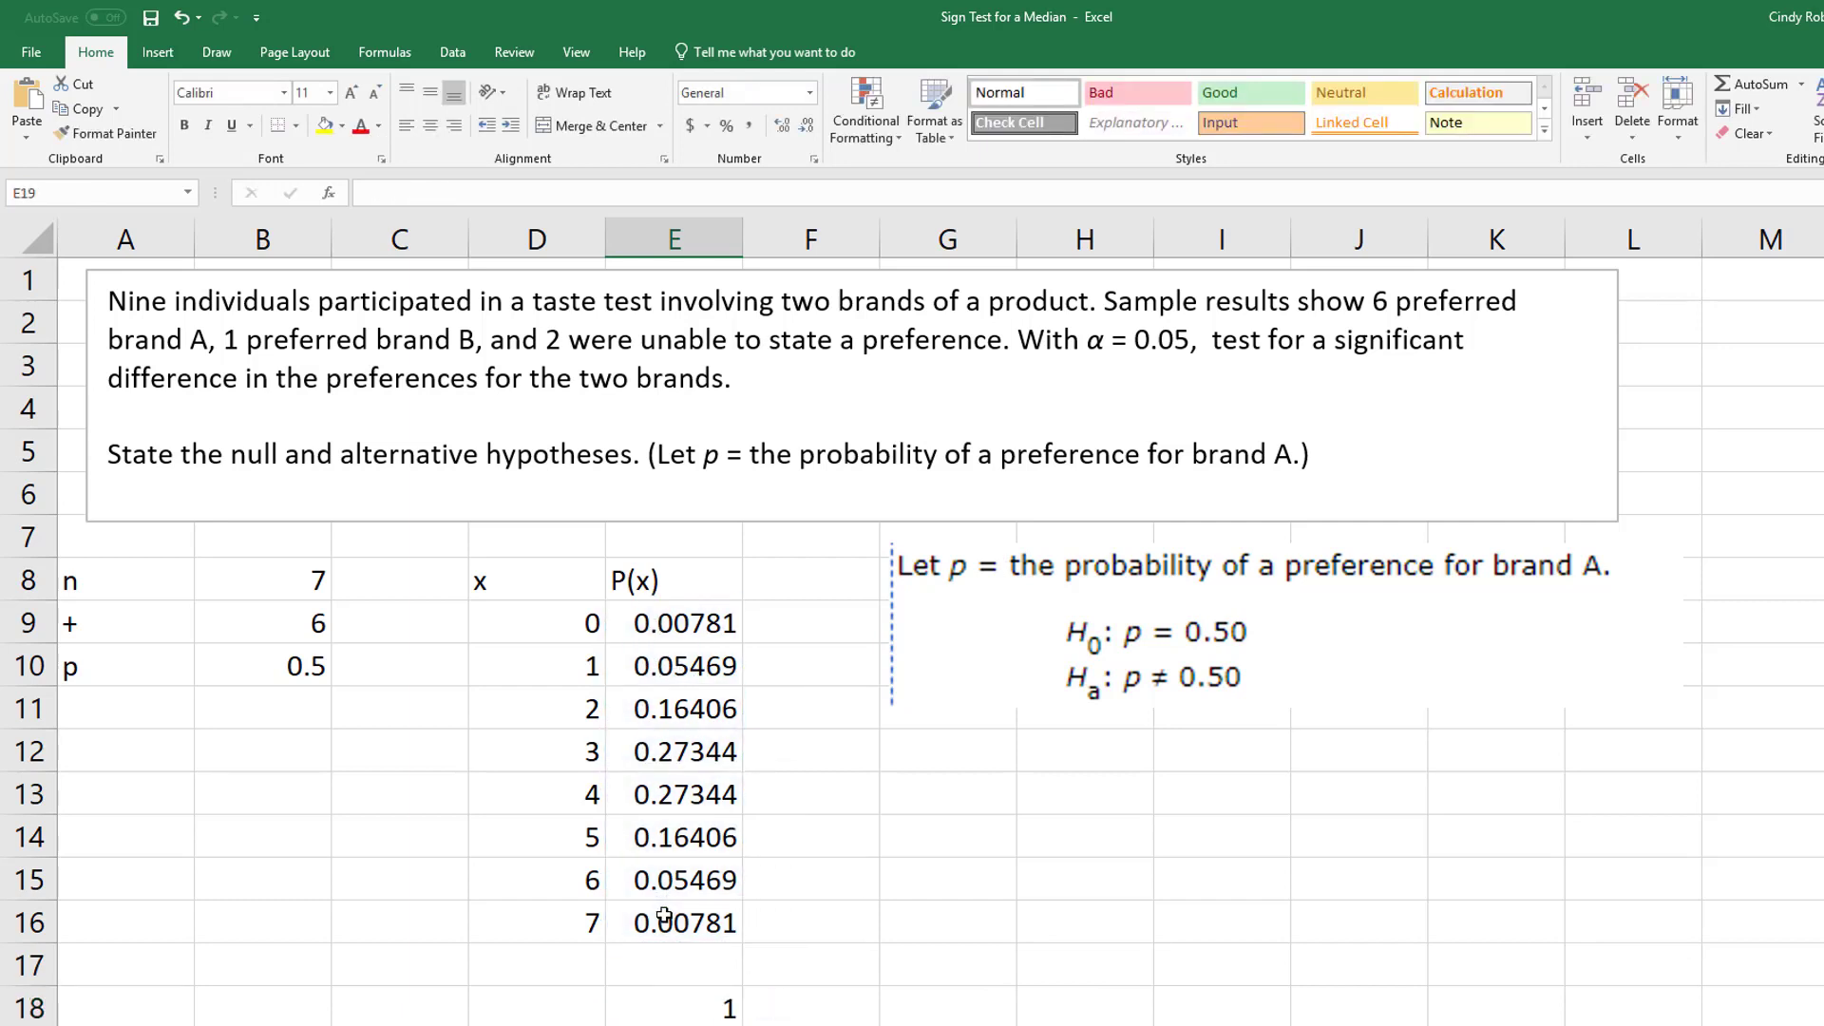
pyautogui.click(656, 1005)
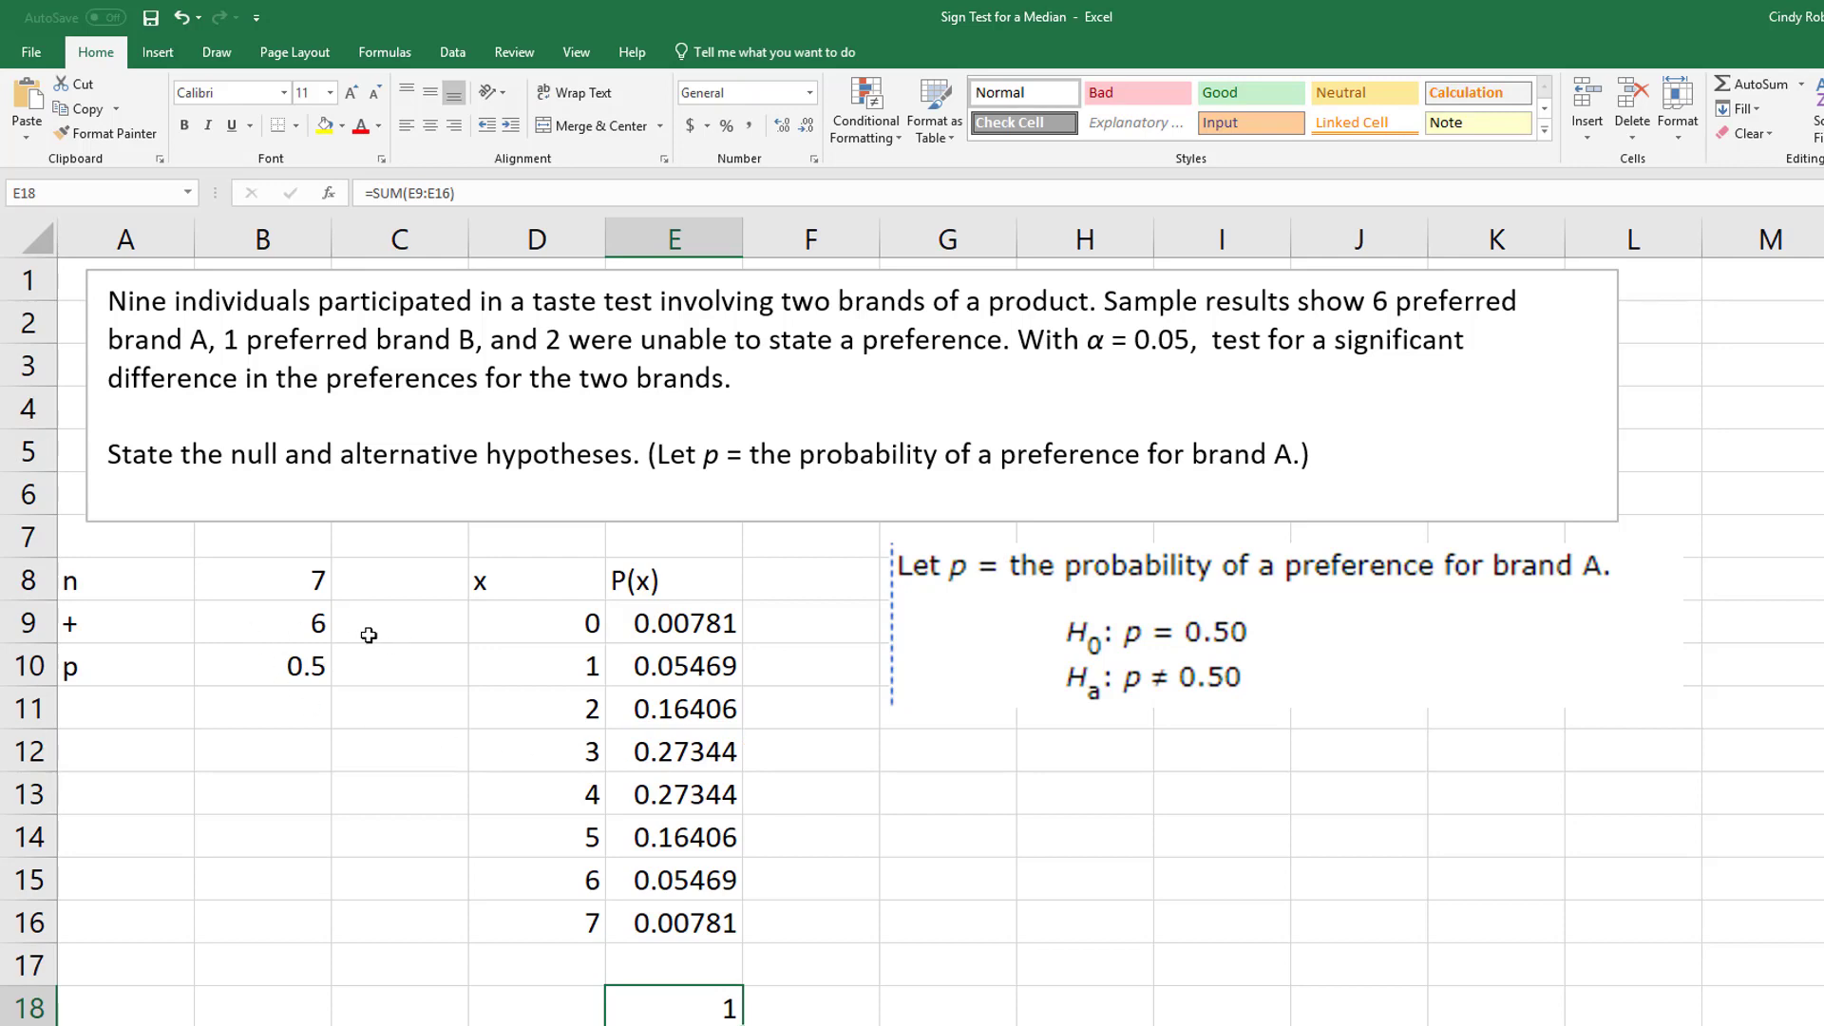
# Step: Fill D15:E16, the x = 6 and 7 rows, with yellow
pyautogui.moveTo(579, 881); pyautogui.dragTo(670, 920)
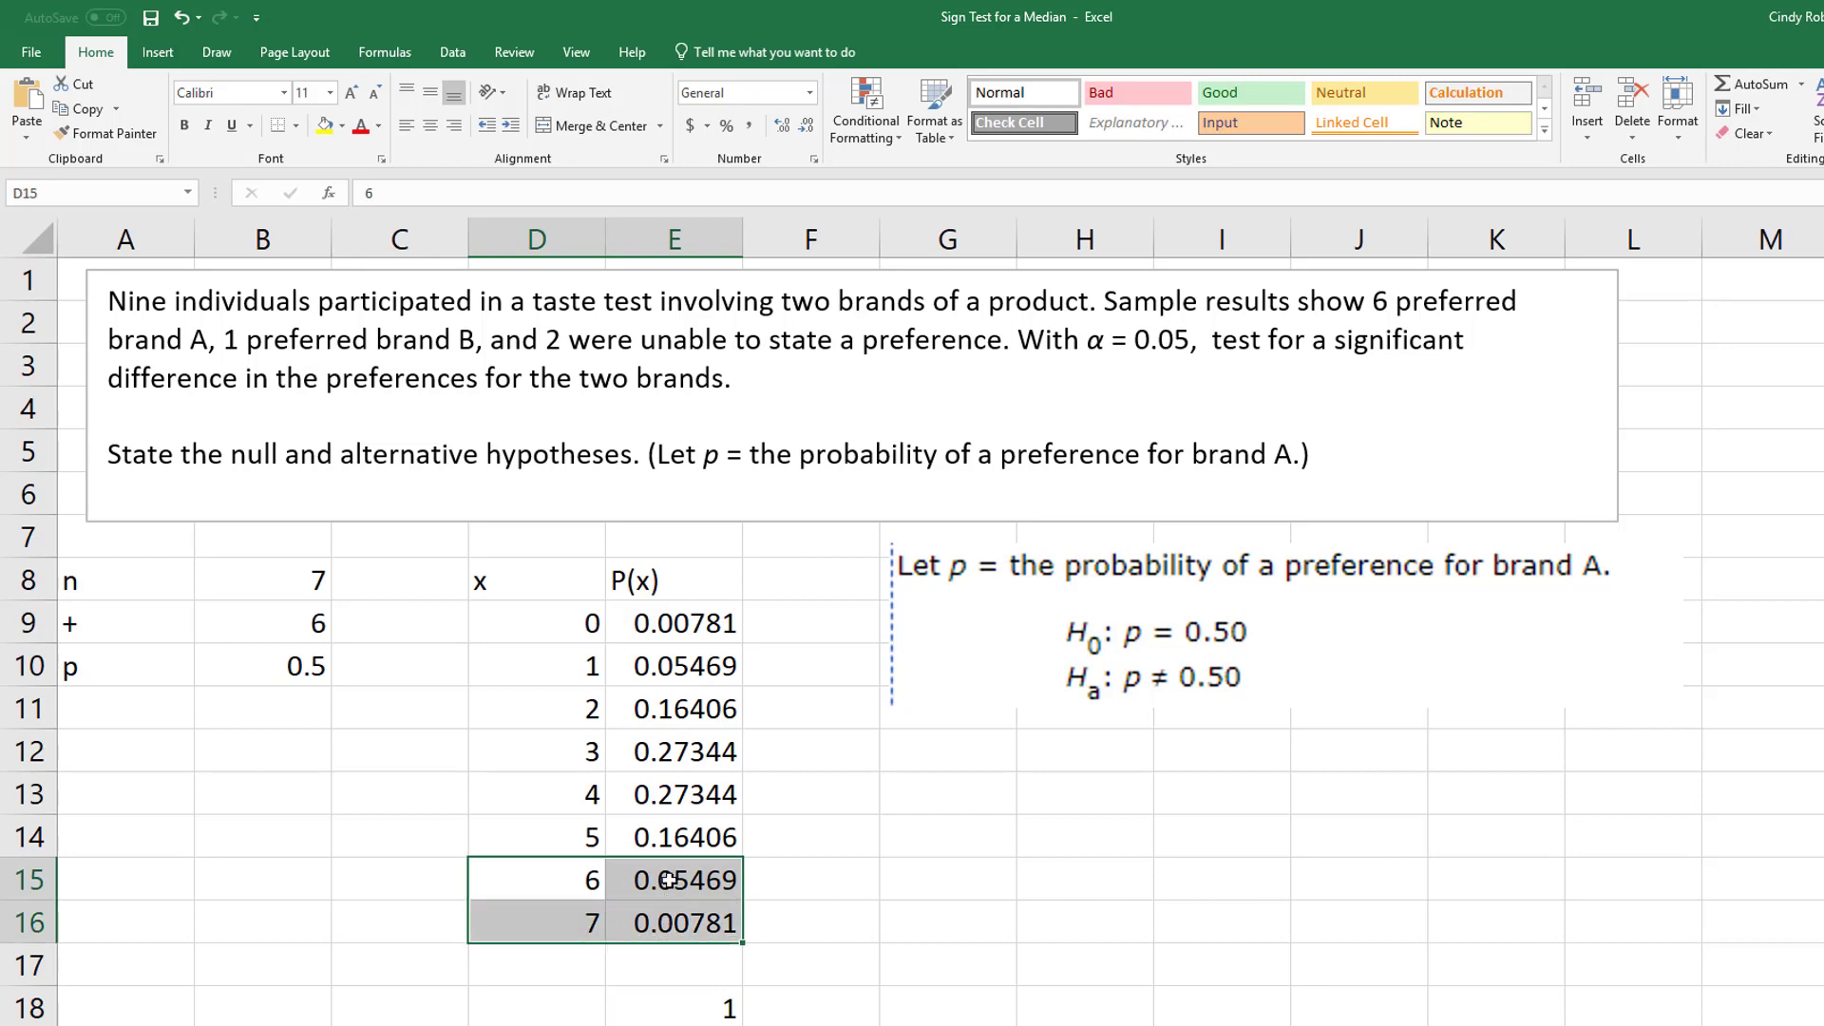
pyautogui.click(326, 126)
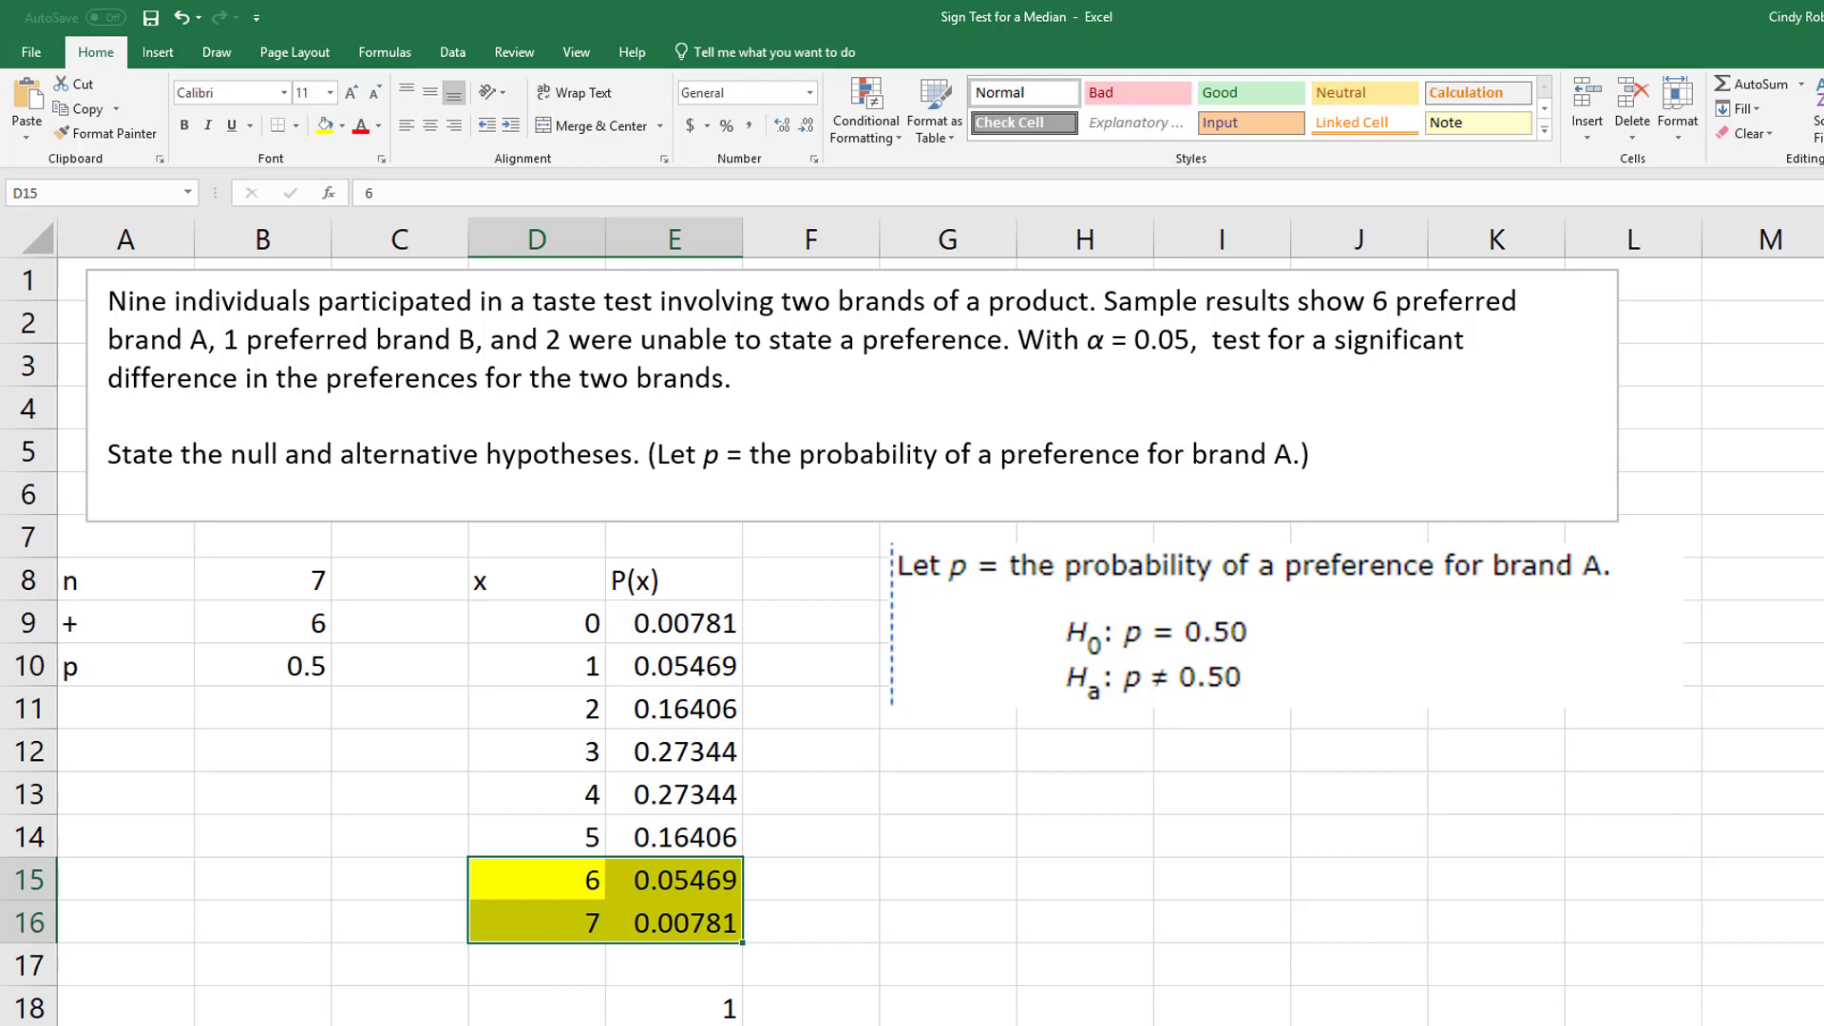
pyautogui.click(962, 929)
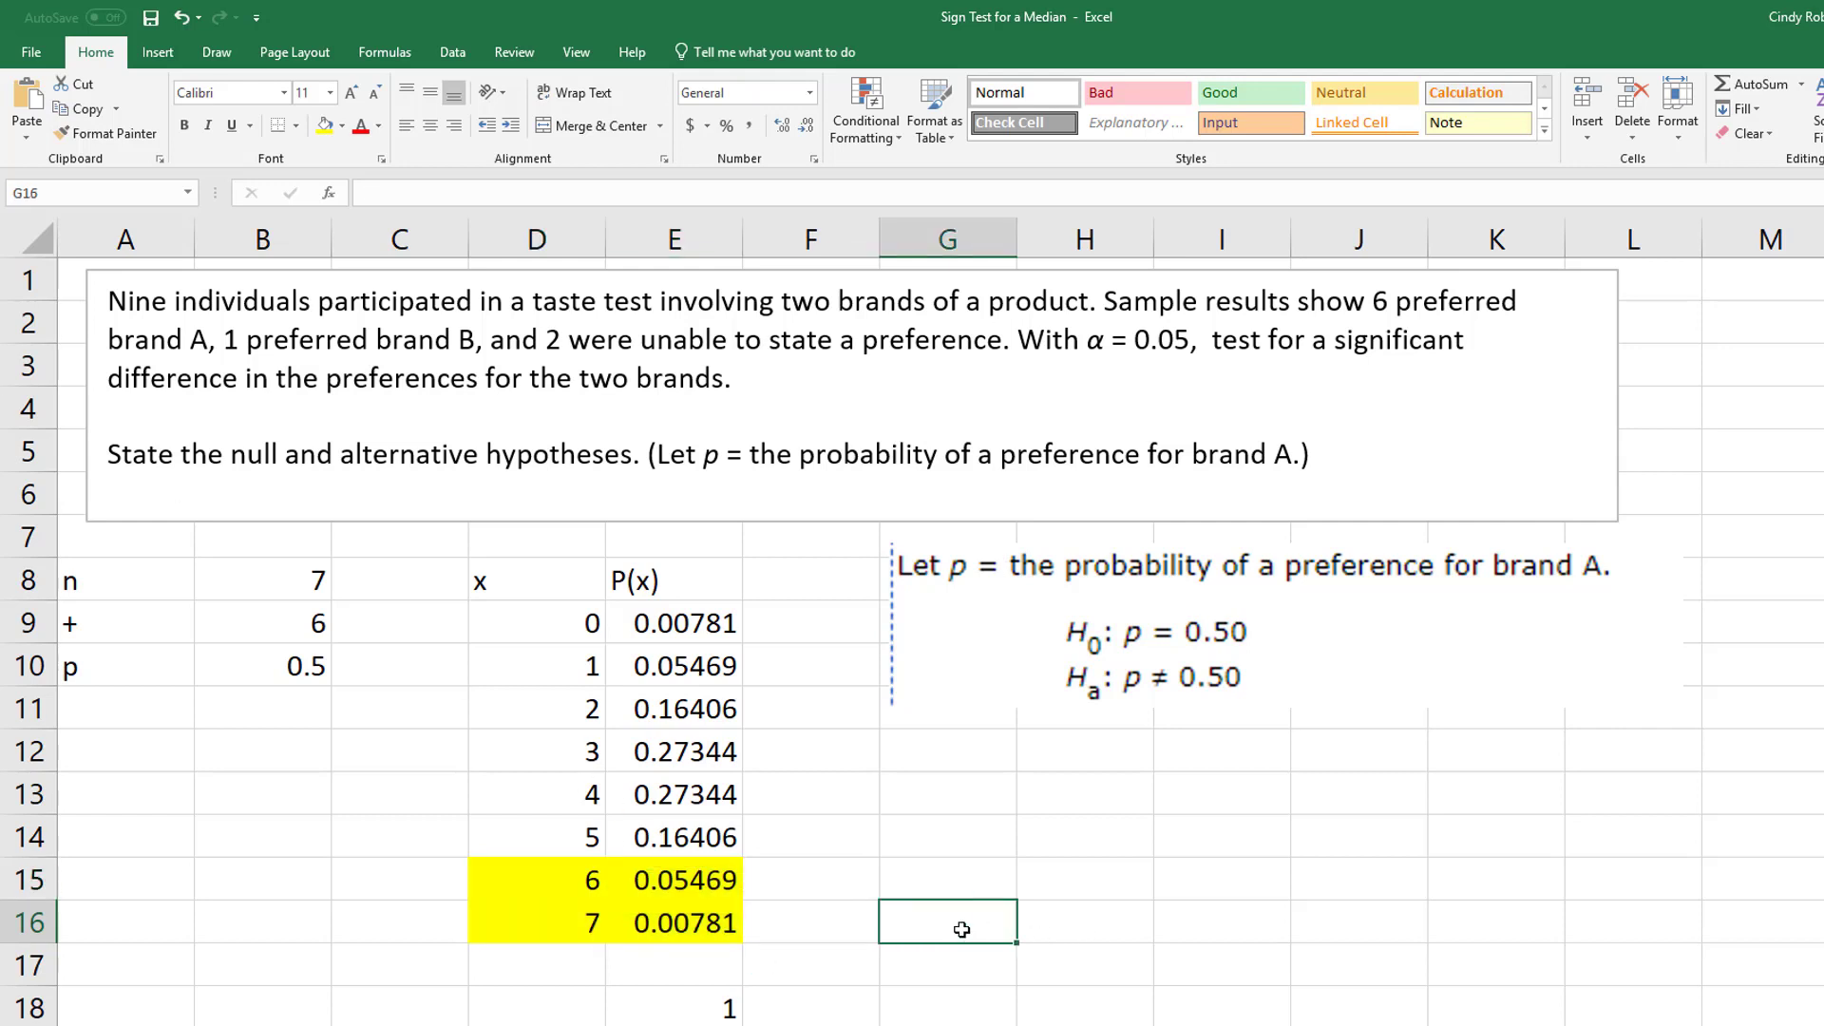
pyautogui.write('=sum(')
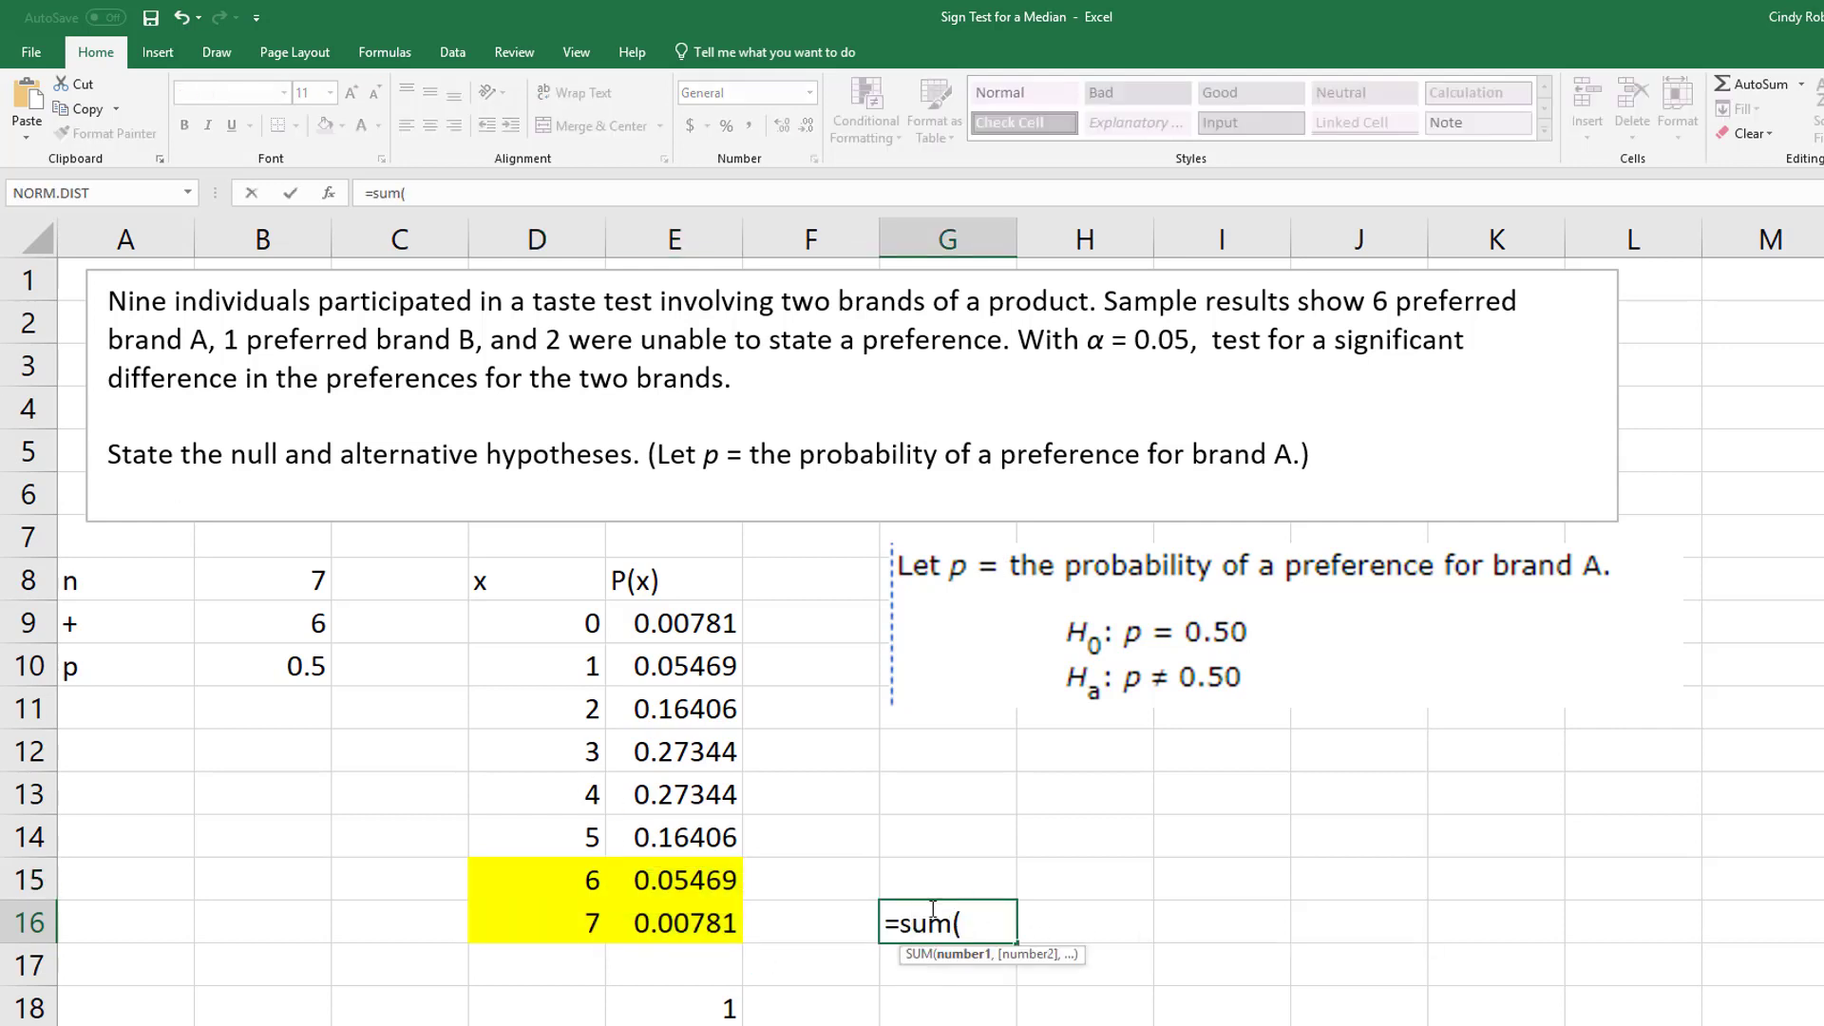
# Step: Enter =SUM(E15:E16) in G16, then double it to the two-tailed p-value 0.125
pyautogui.moveTo(692, 886); pyautogui.dragTo(691, 908)
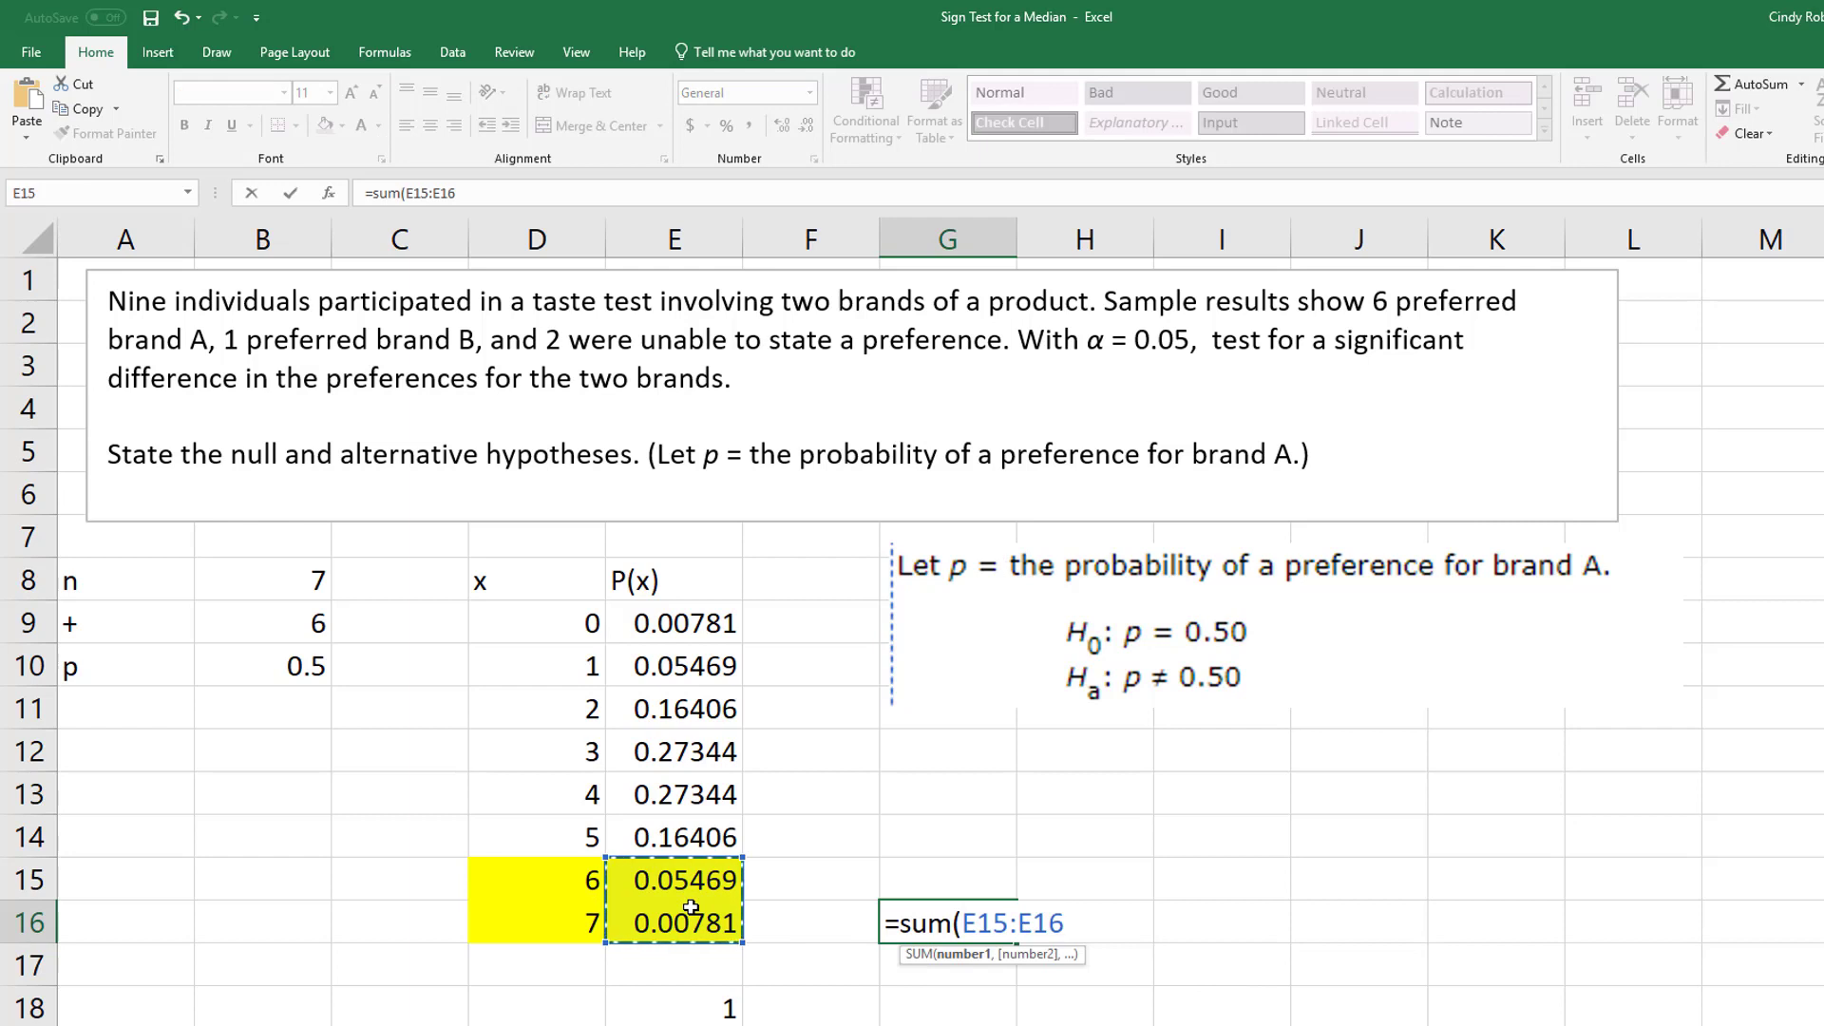
pyautogui.write(')')
pyautogui.press('Return')
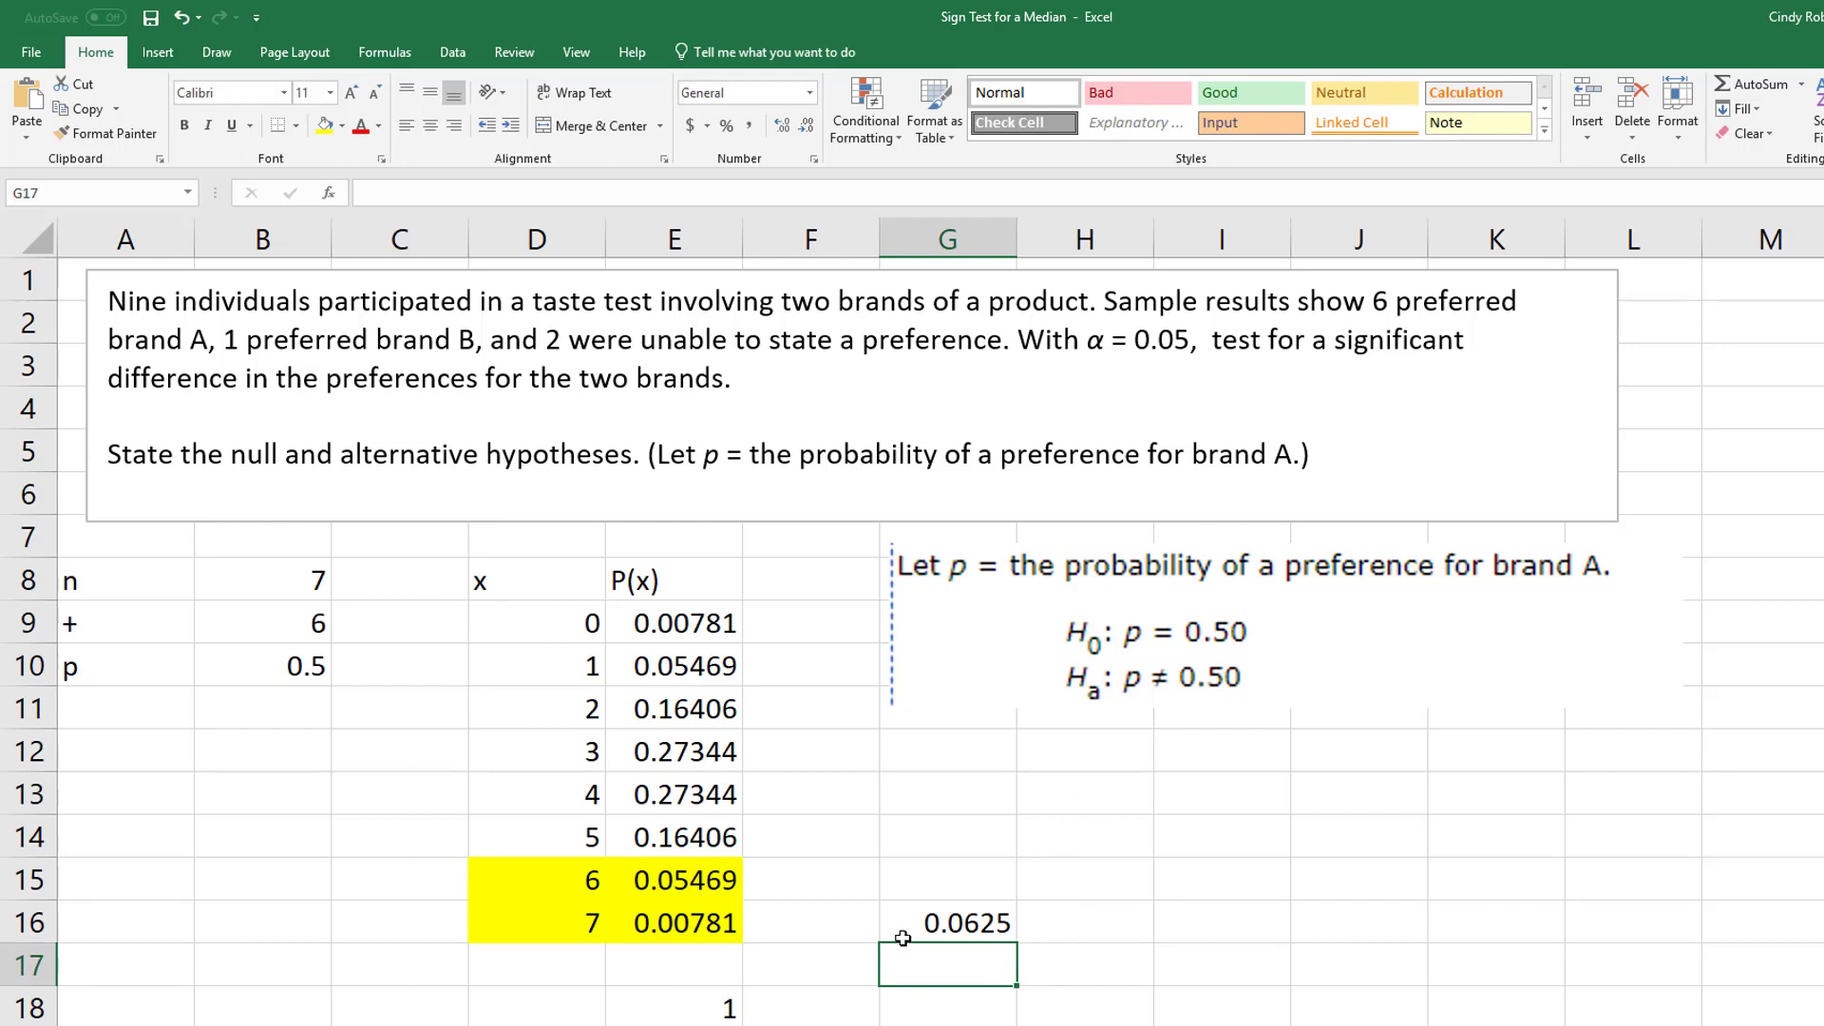
pyautogui.click(950, 931)
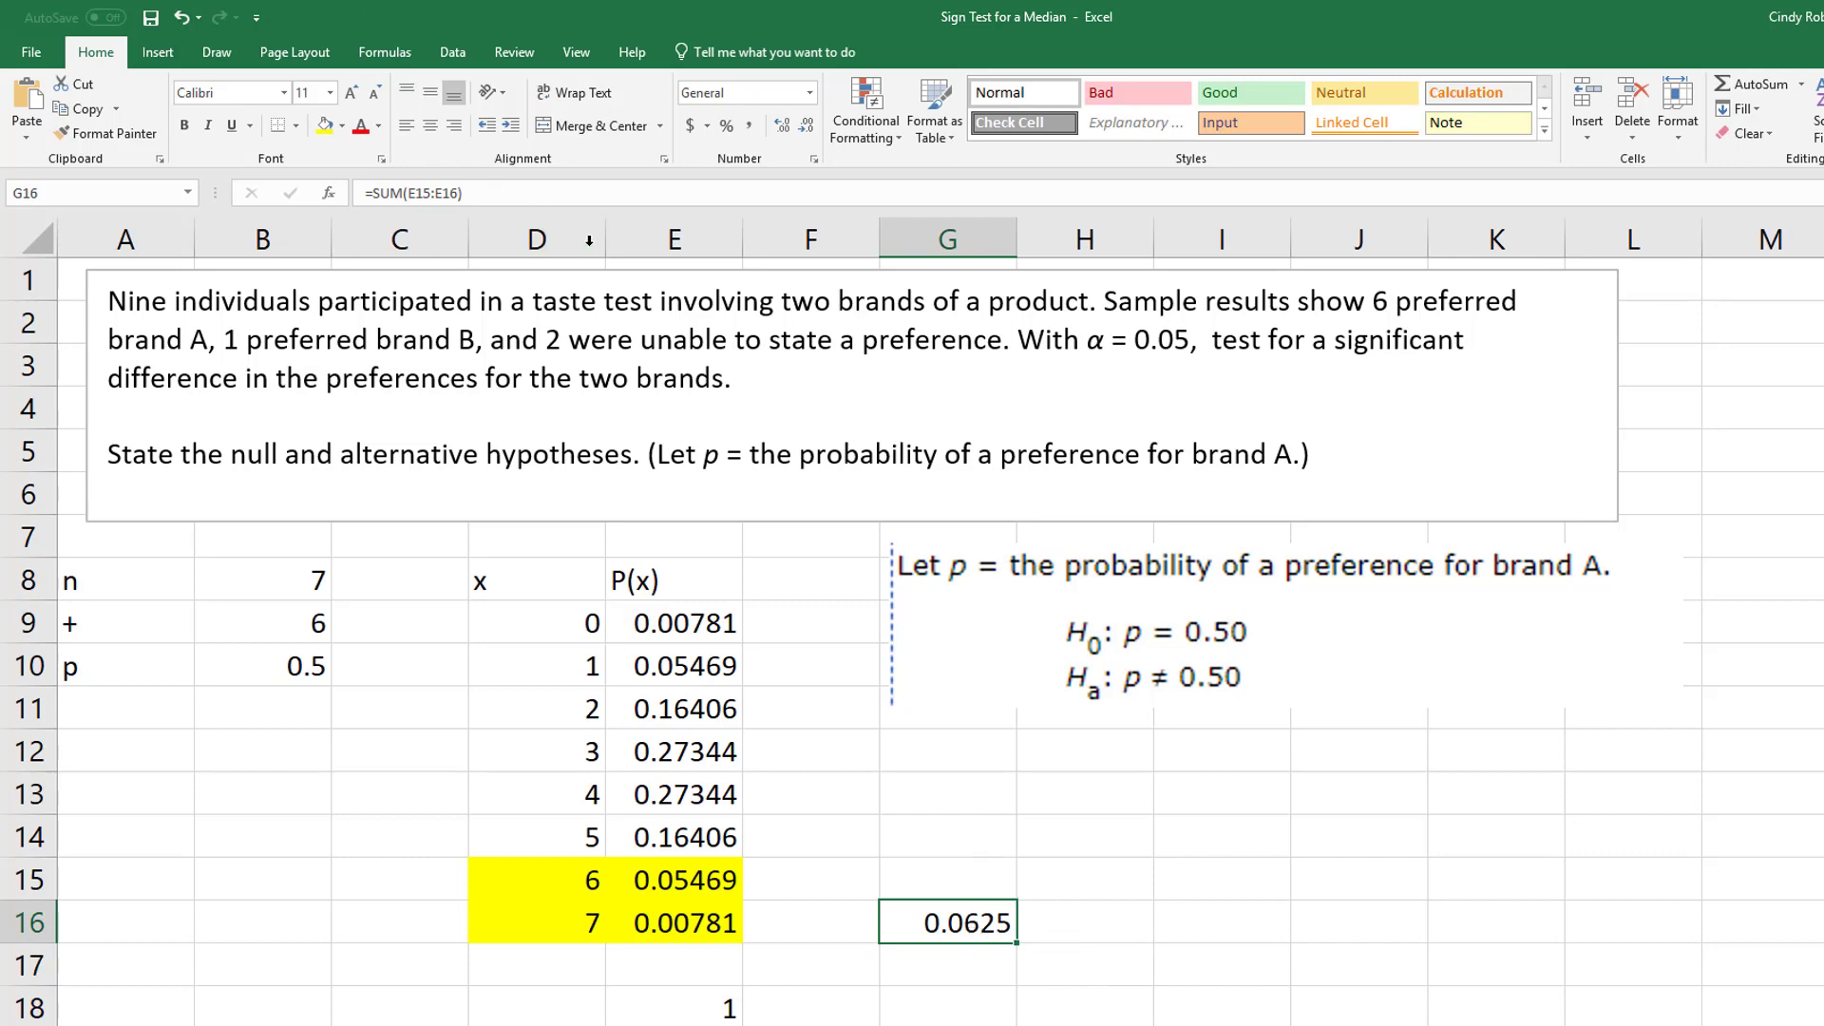
pyautogui.click(519, 186)
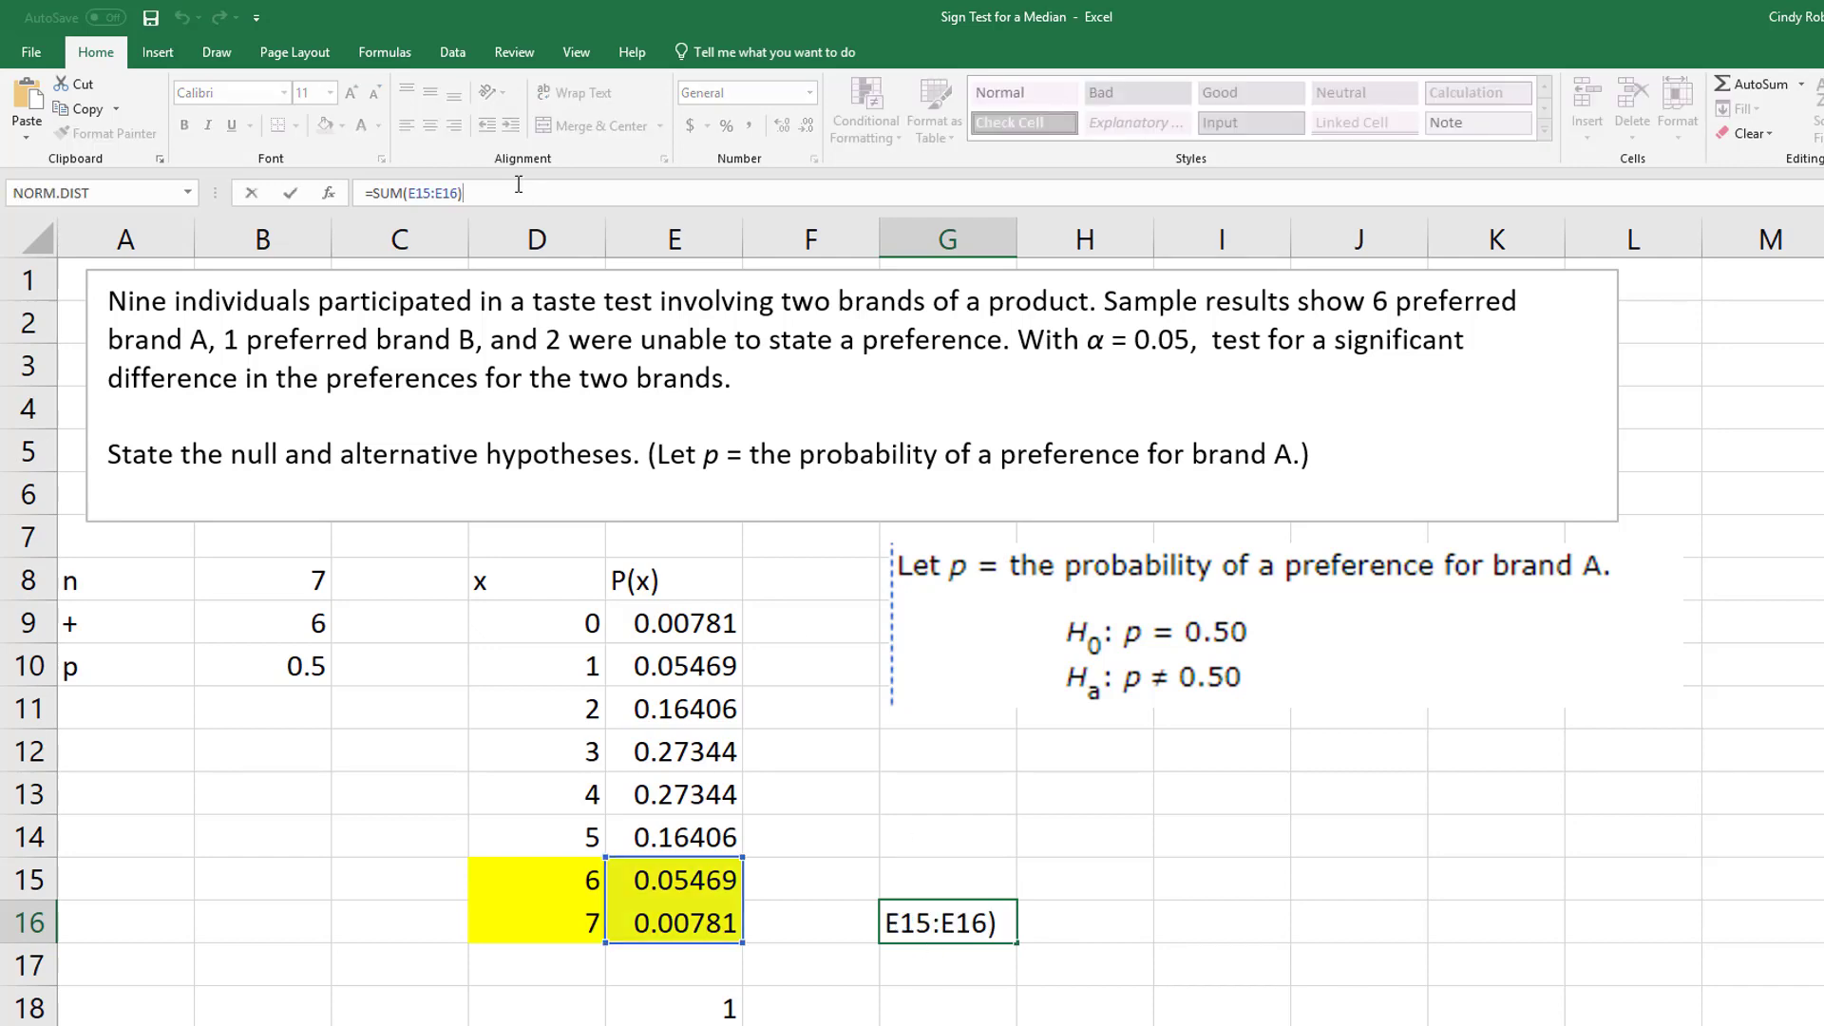
pyautogui.press('Return')
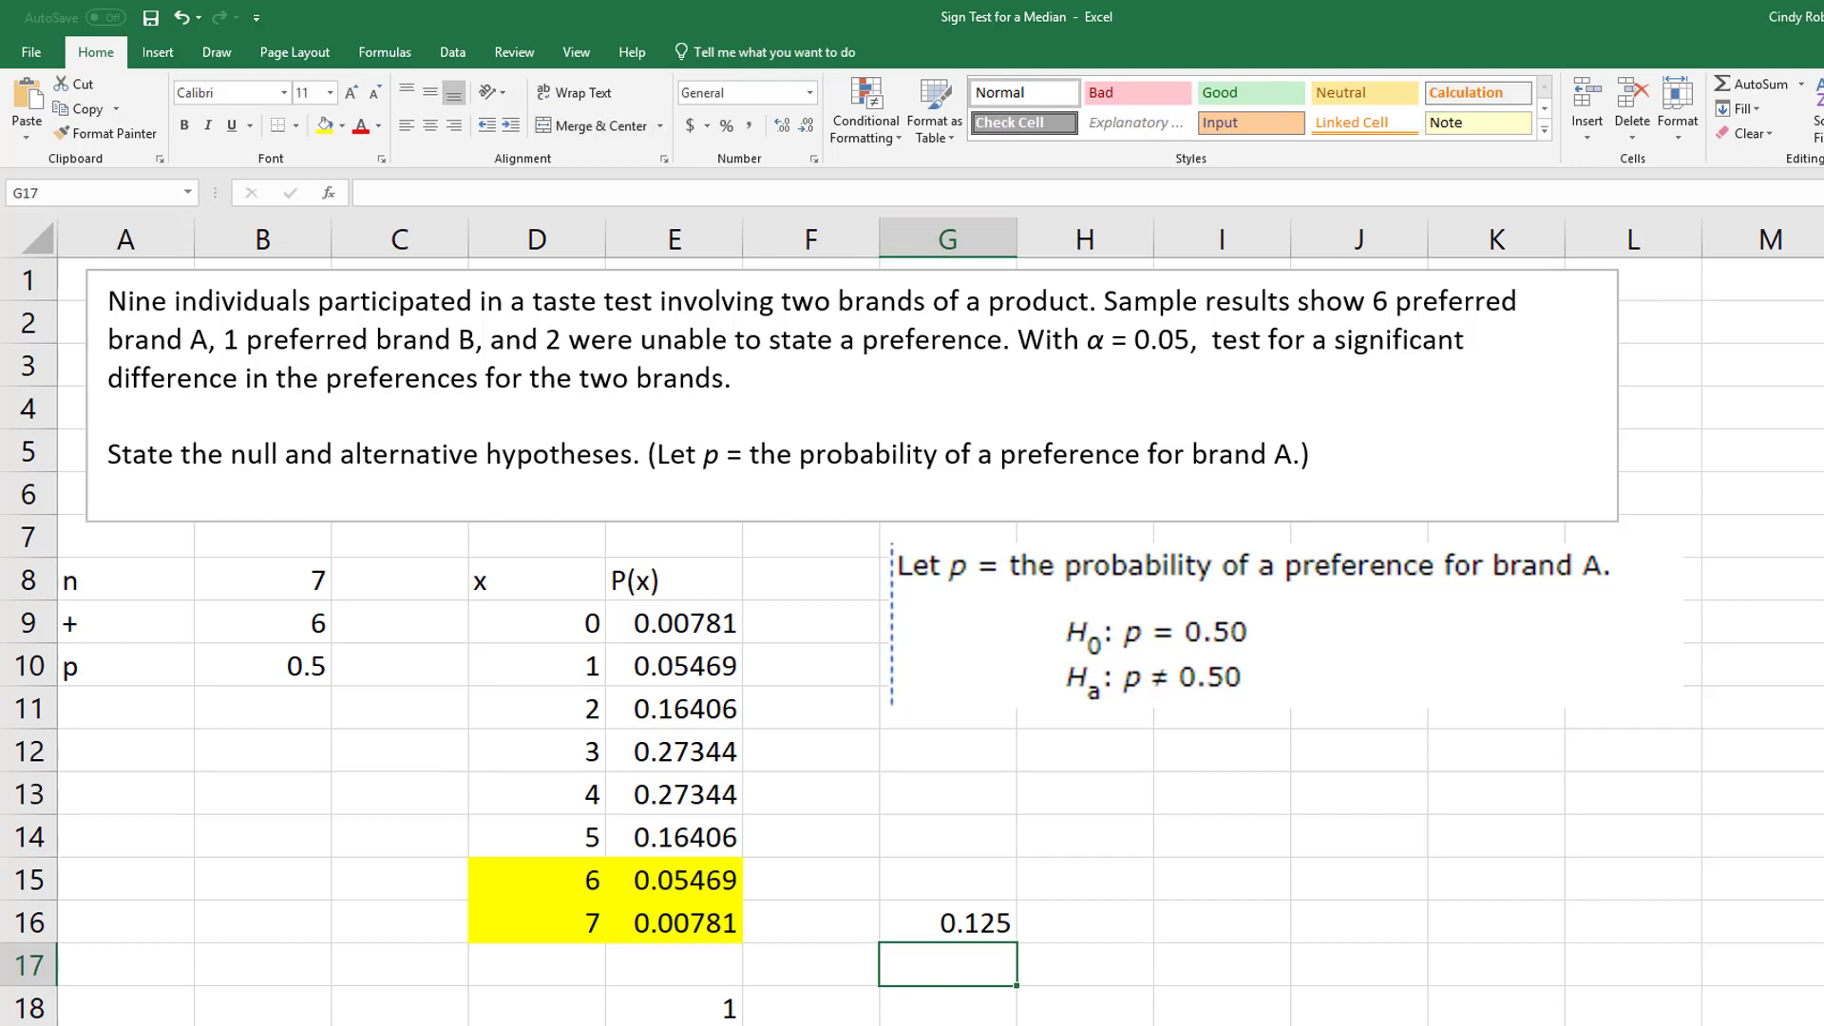
pyautogui.click(1062, 927)
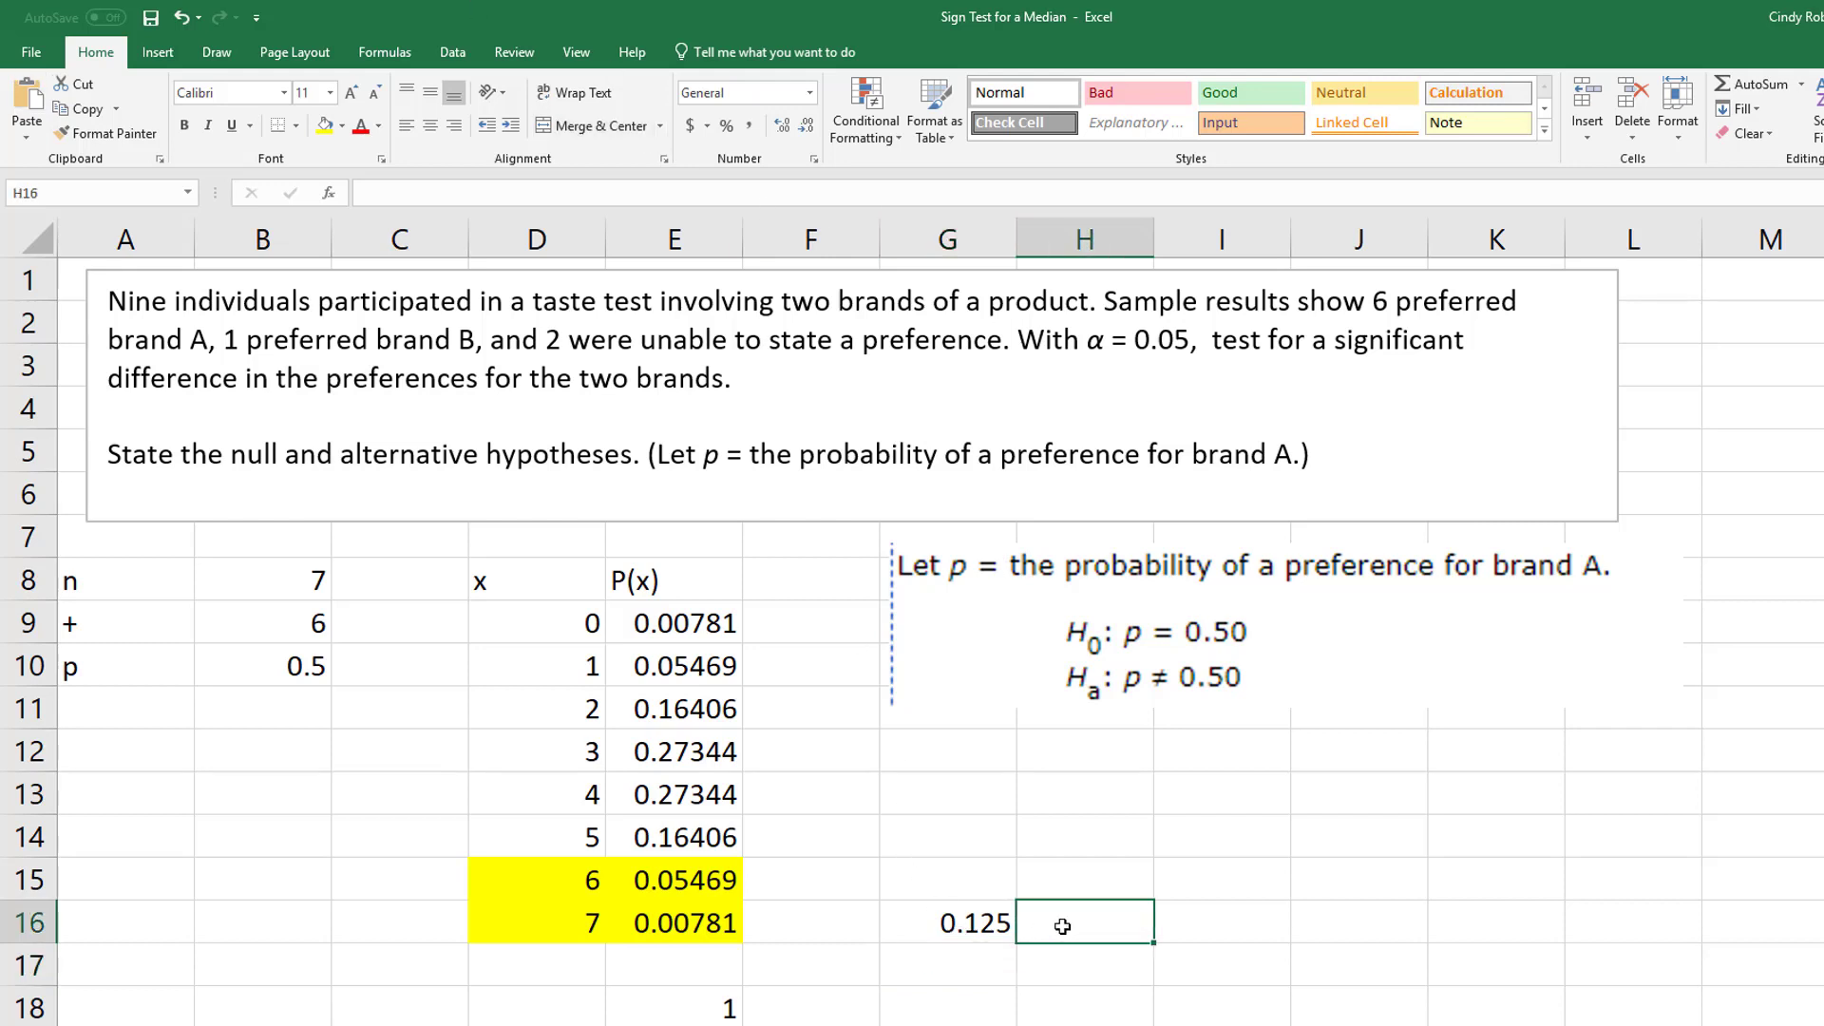
# Step: Label H16 'two-tailed p-value', then enter 0.05 in G17 with the label 'alpha' in H17
pyautogui.write('two-ta')
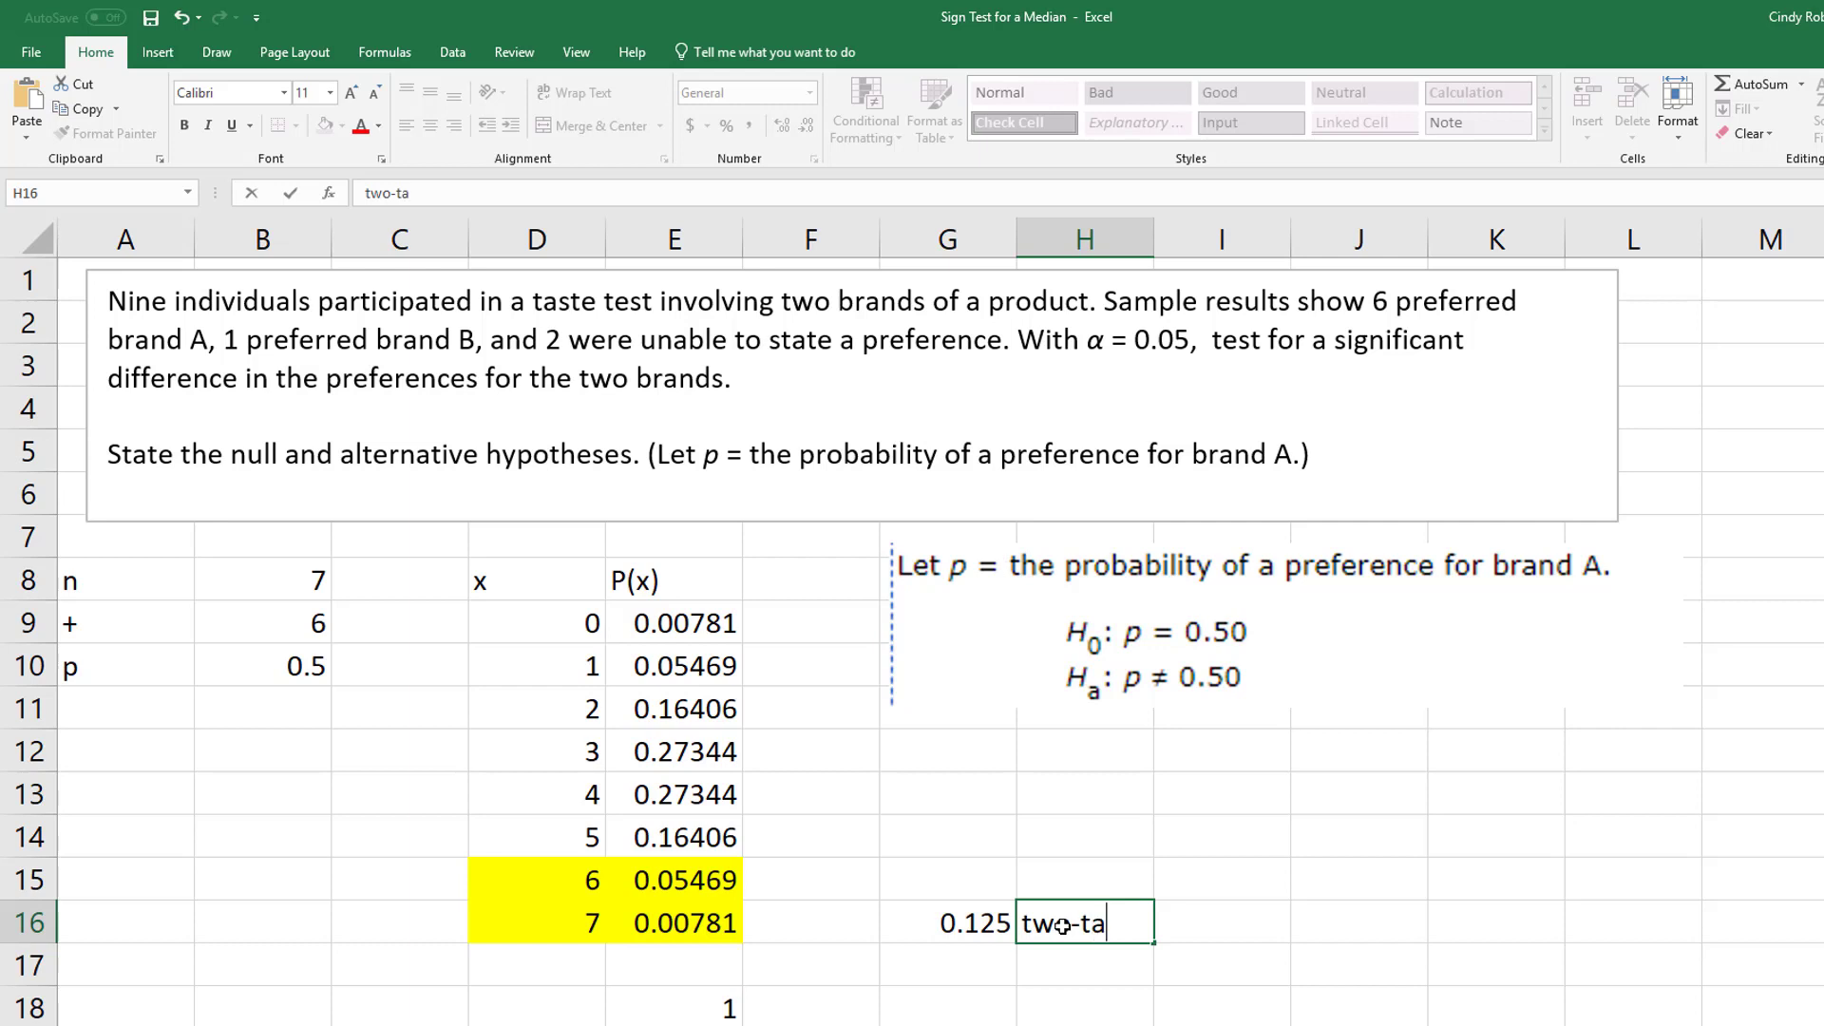
pyautogui.write('iled p-value')
pyautogui.press('Return')
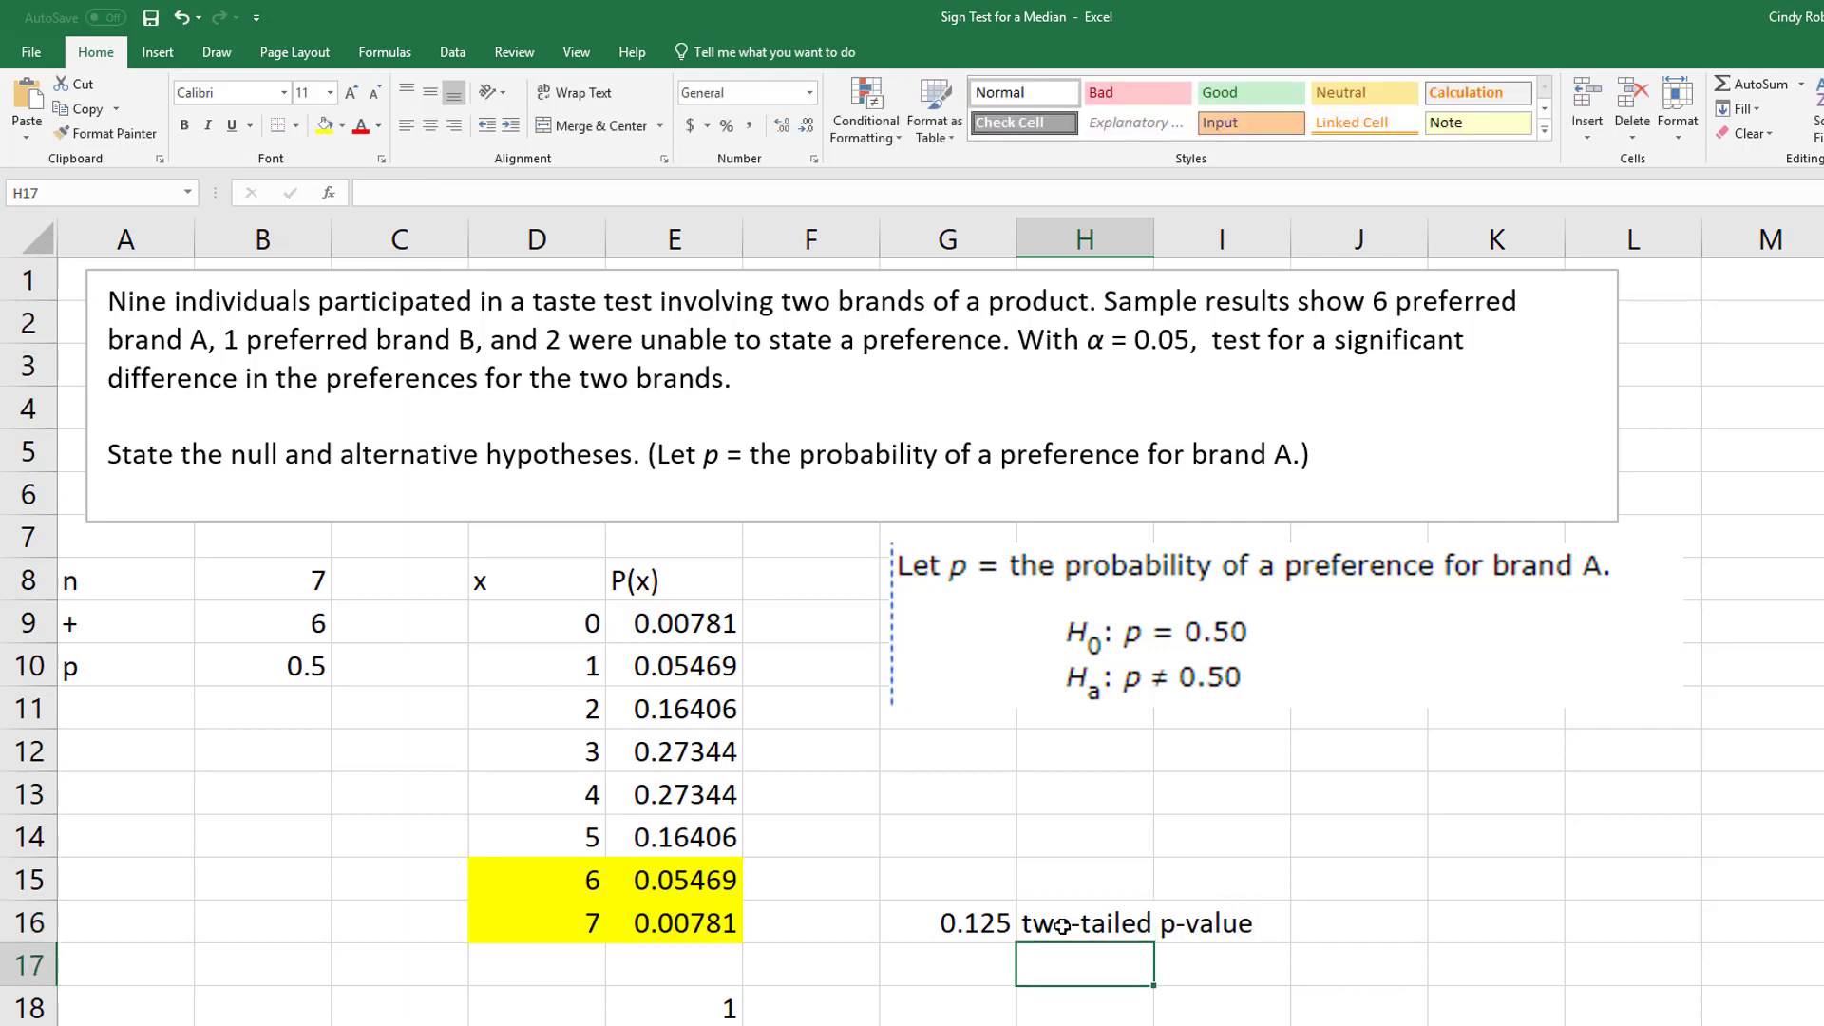
pyautogui.press('Left')
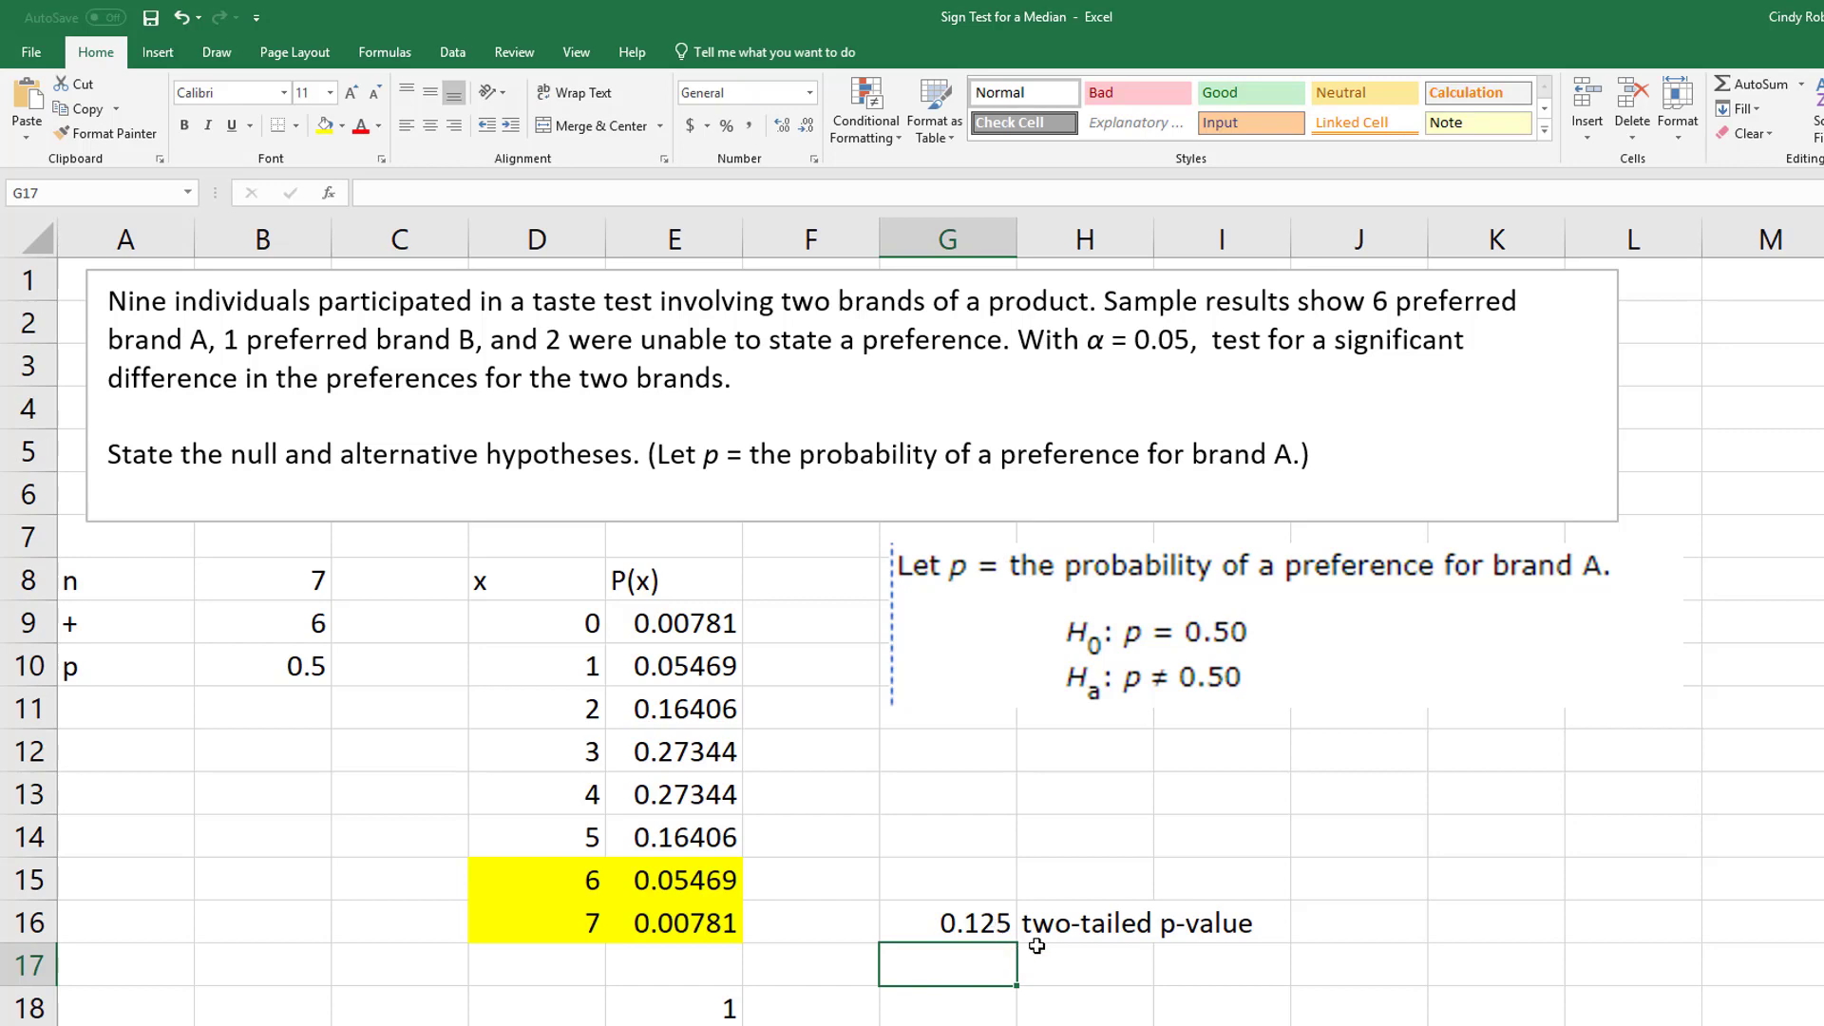
pyautogui.write('0.05')
pyautogui.press('Tab')
pyautogui.write('alpha')
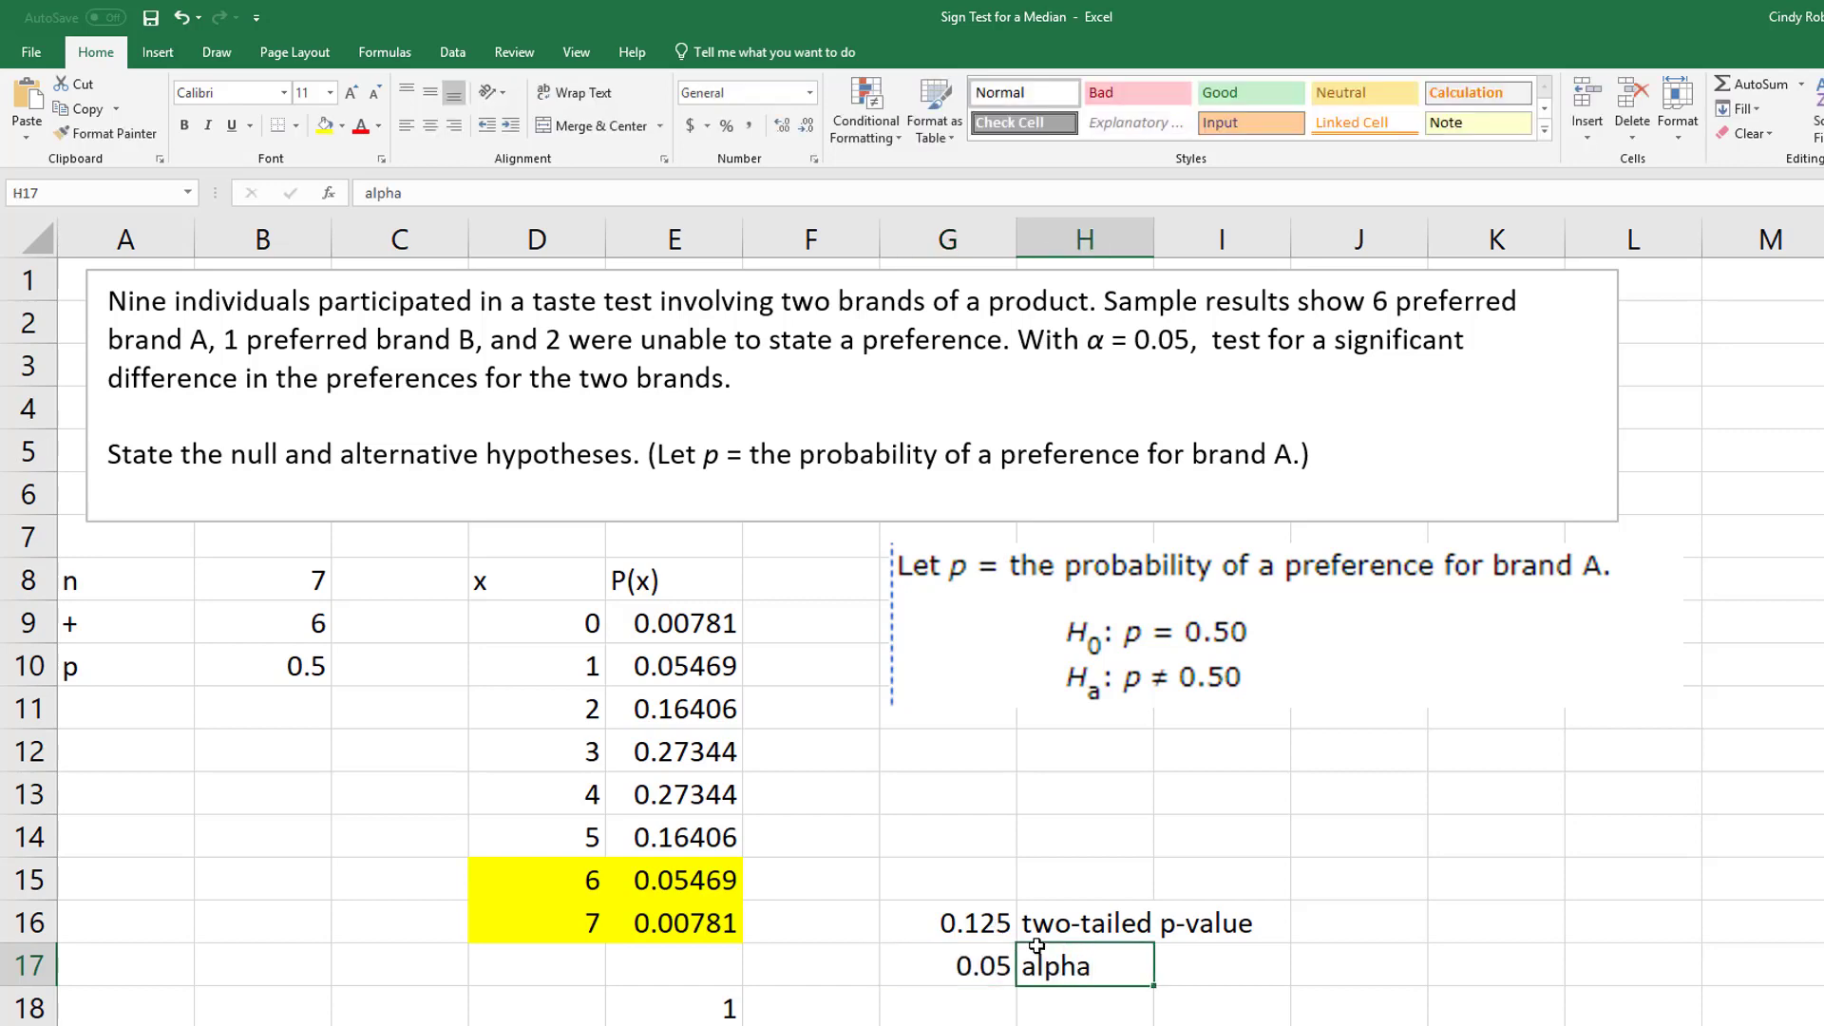
pyautogui.press('Return')
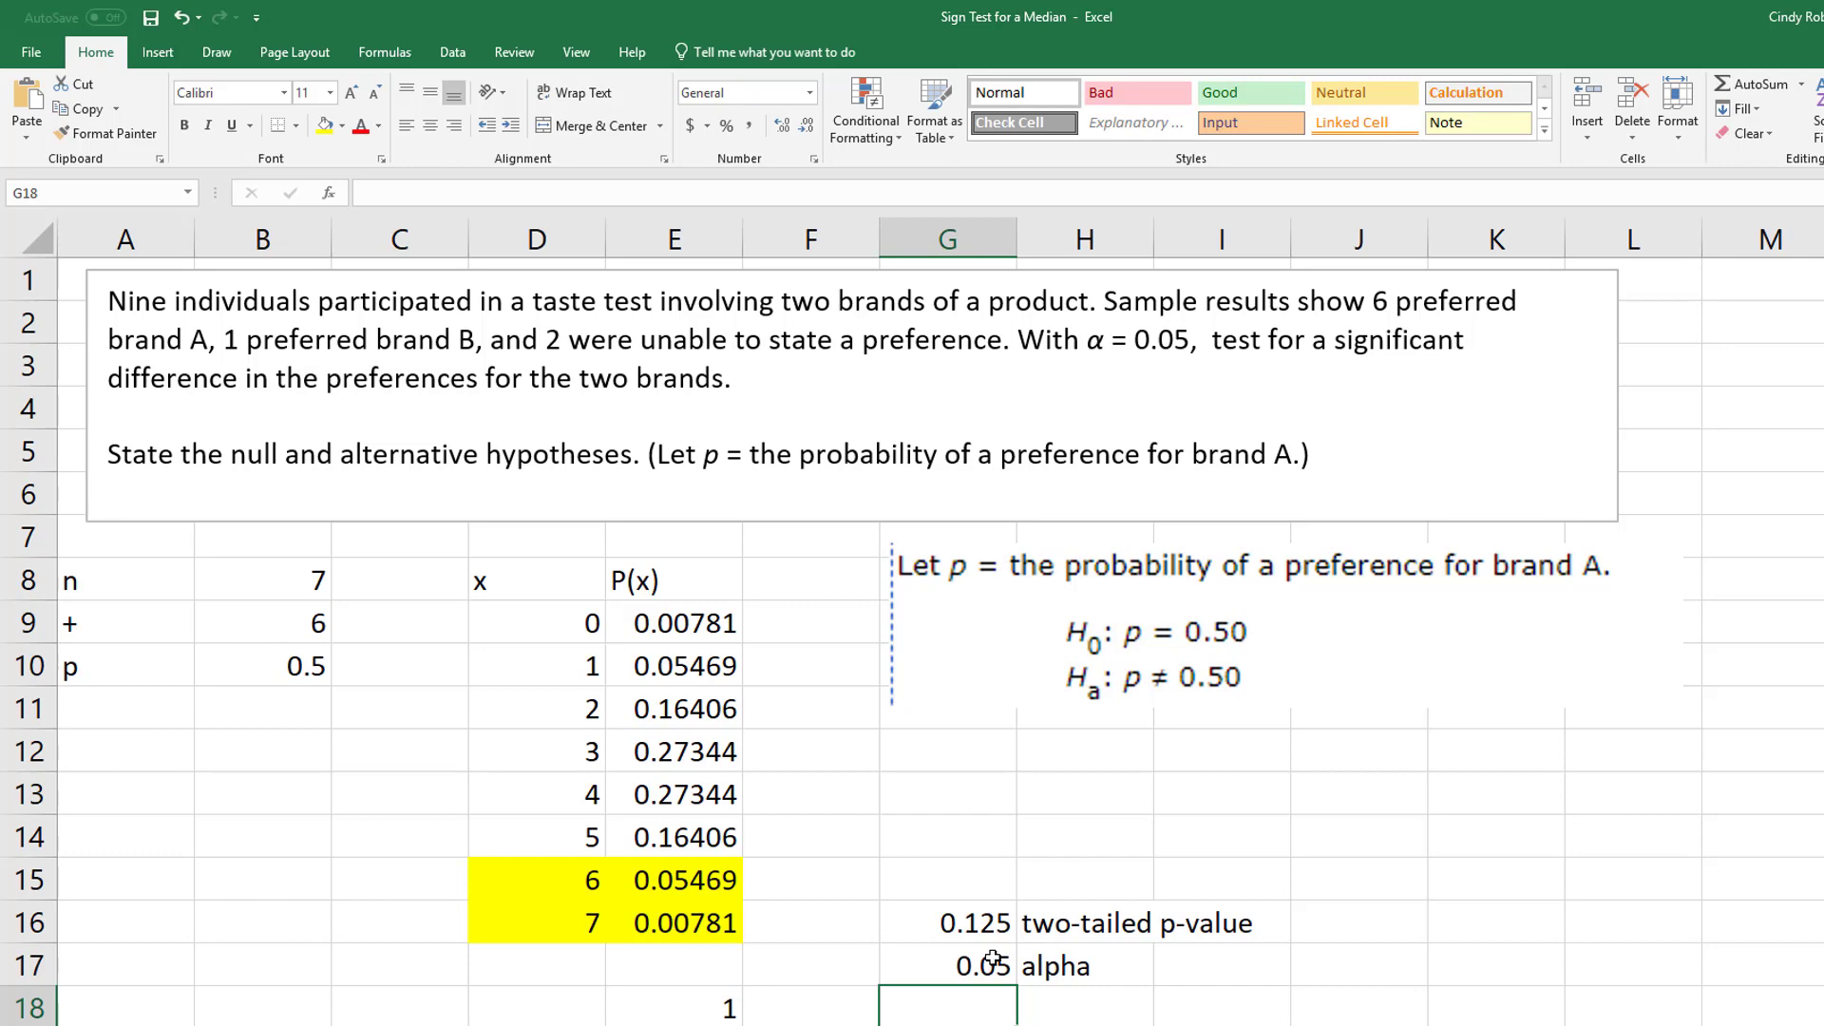